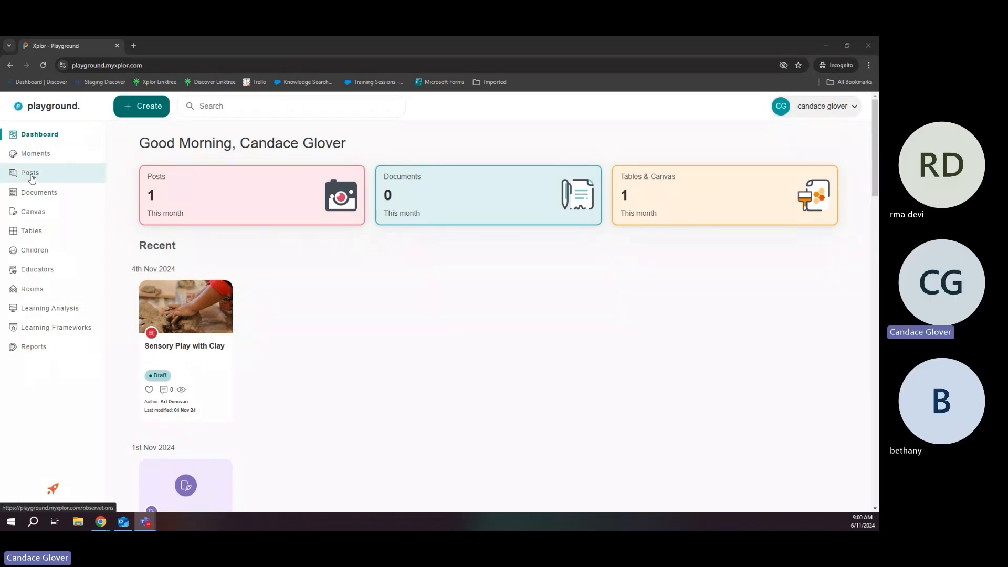
- Visit the posts list and the documents list, and create a new document from the Blank layout
click(33, 179)
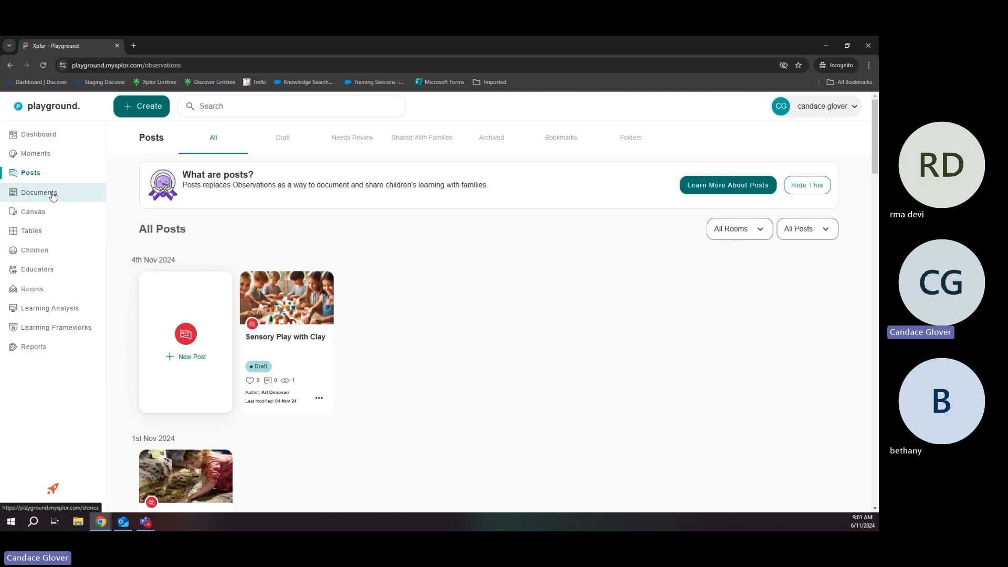
click(32, 197)
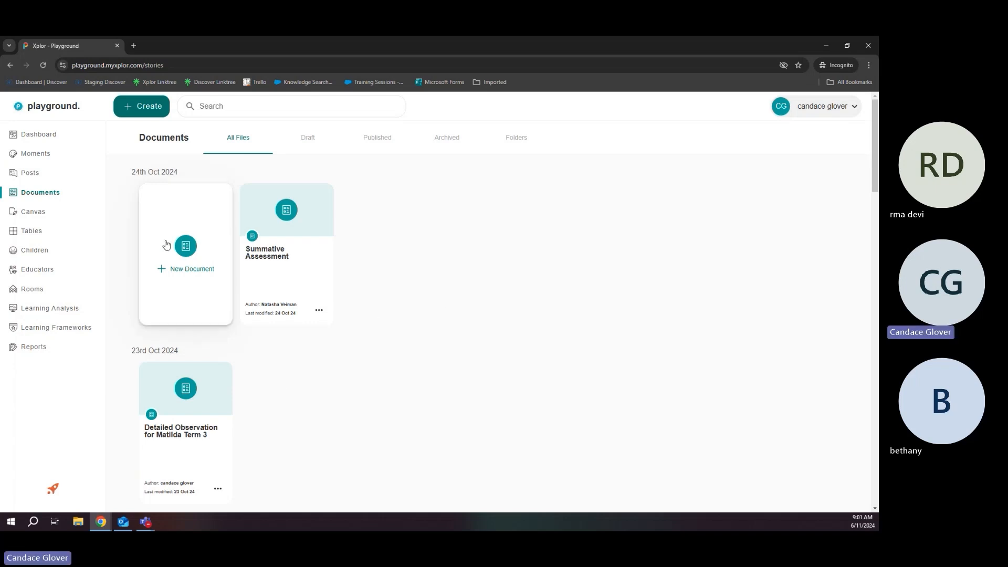
click(199, 268)
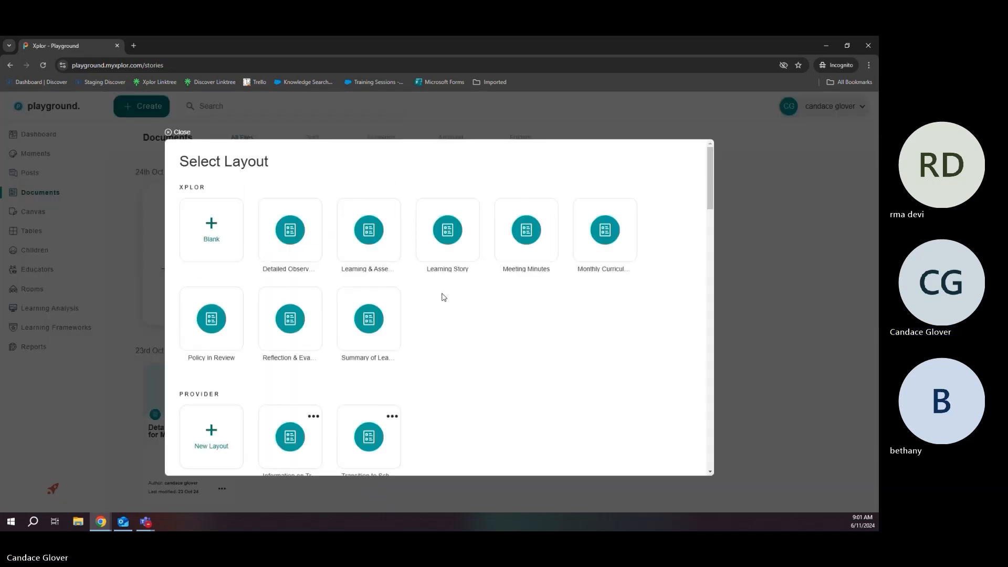
click(211, 233)
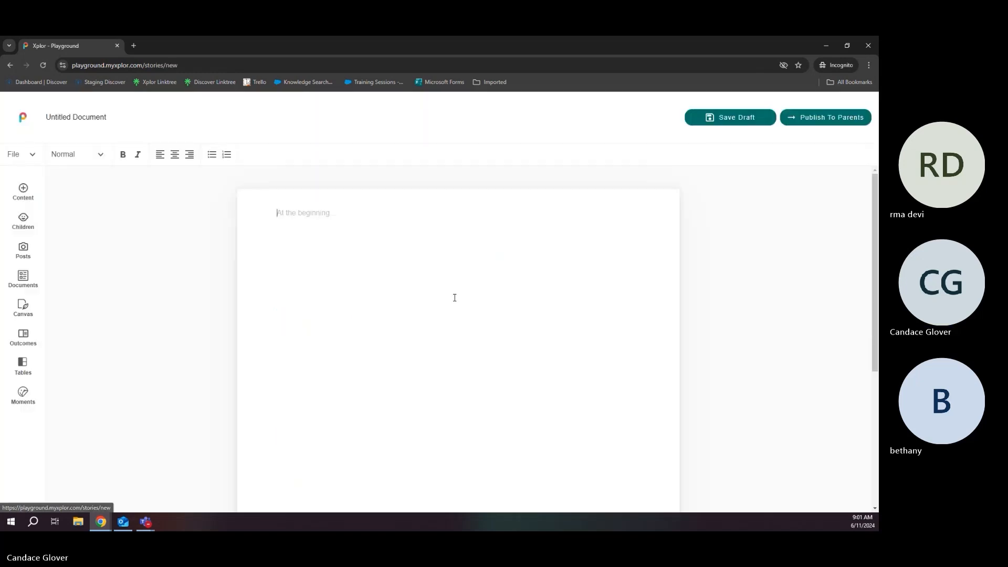
click(465, 211)
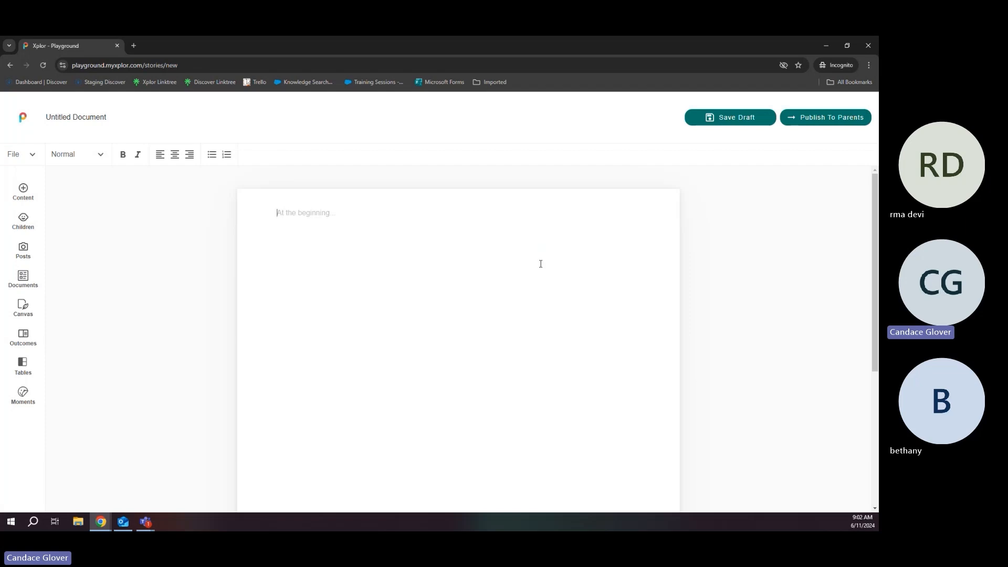
- Replace the untitled document's title with "Learning Story for" followed by the child's first name
click(51, 116)
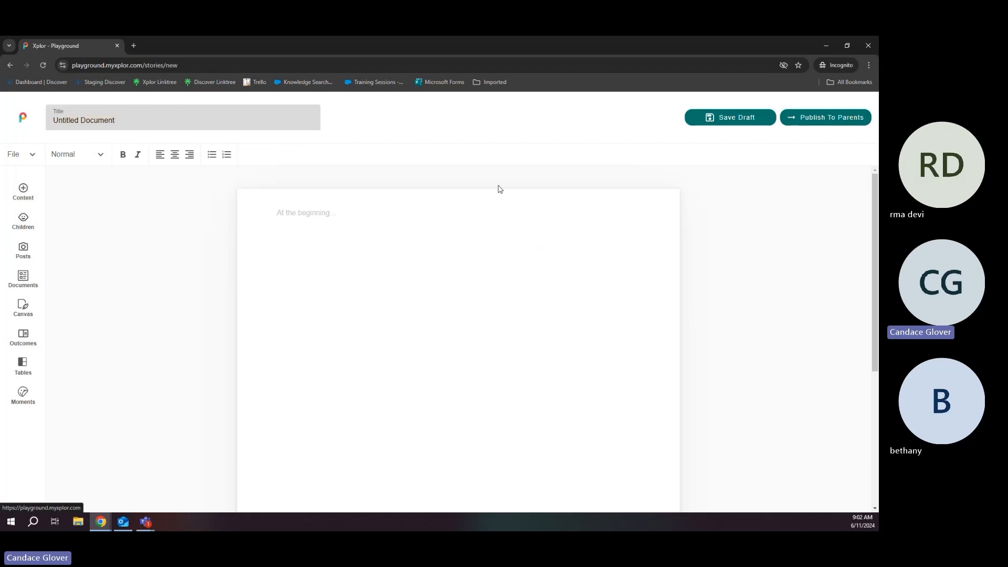
key(ctrl+a)
text(Lear)
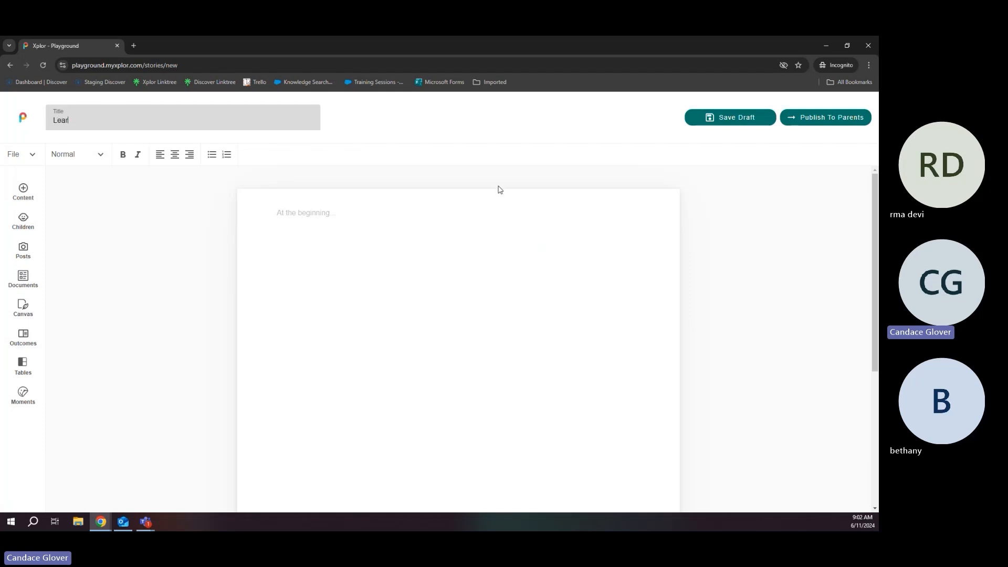
text(ning Story)
key(BackSpace)
key(BackSpace)
key(BackSpace)
key(BackSpace)
key(BackSpace)
key(BackSpace)
key(BackSpace)
key(BackSpace)
key(BackSpace)
key(BackSpace)
key(BackSpace)
key(BackSpace)
key(BackSpace)
text(Learning Story for Matilda)
- Write the child's first name in possessive form followed by "Learning Story" as the opening line, and format it as Heading 1
click(422, 221)
text(Matil)
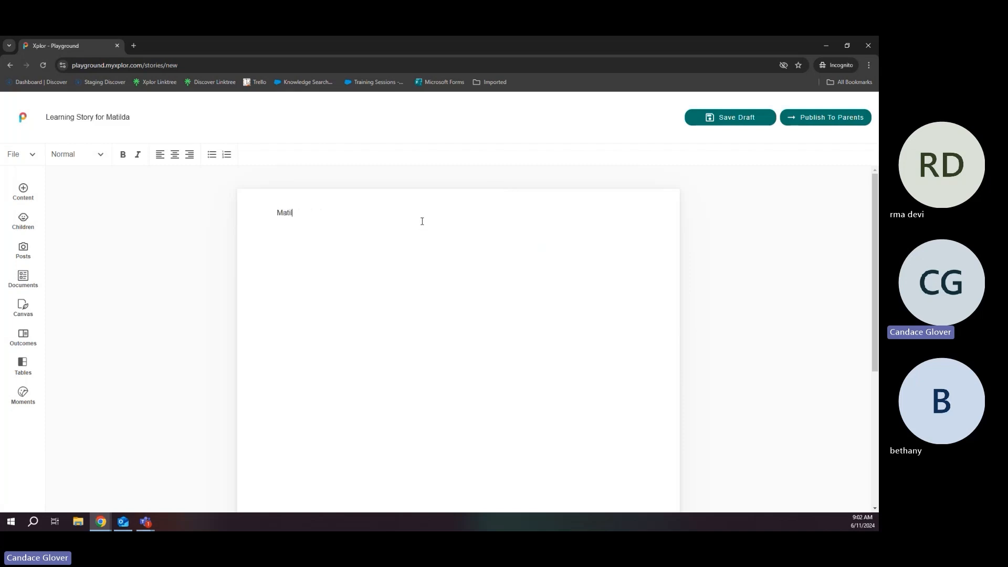
text(da's Learning Story)
drag(414, 221, 253, 218)
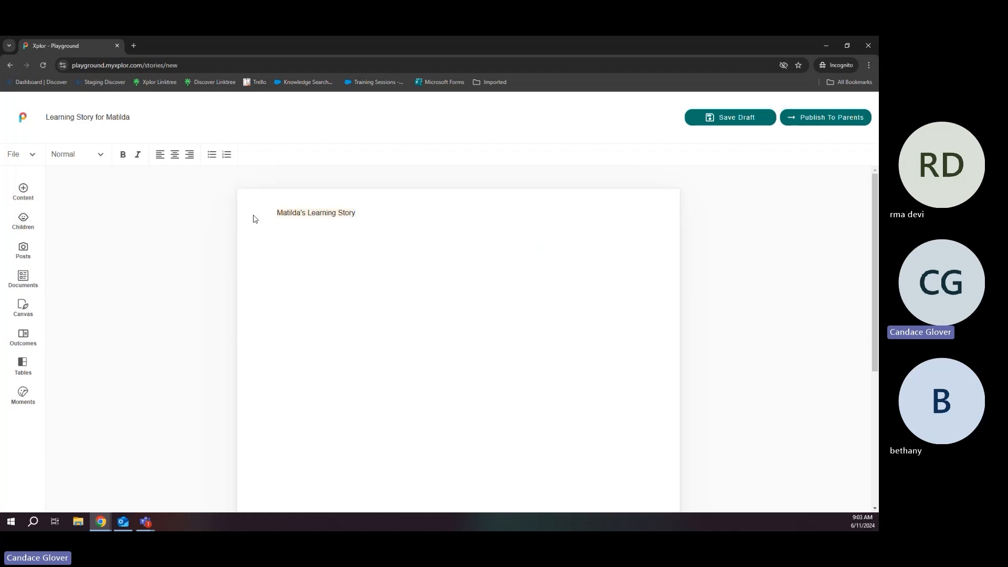
click(462, 253)
click(62, 156)
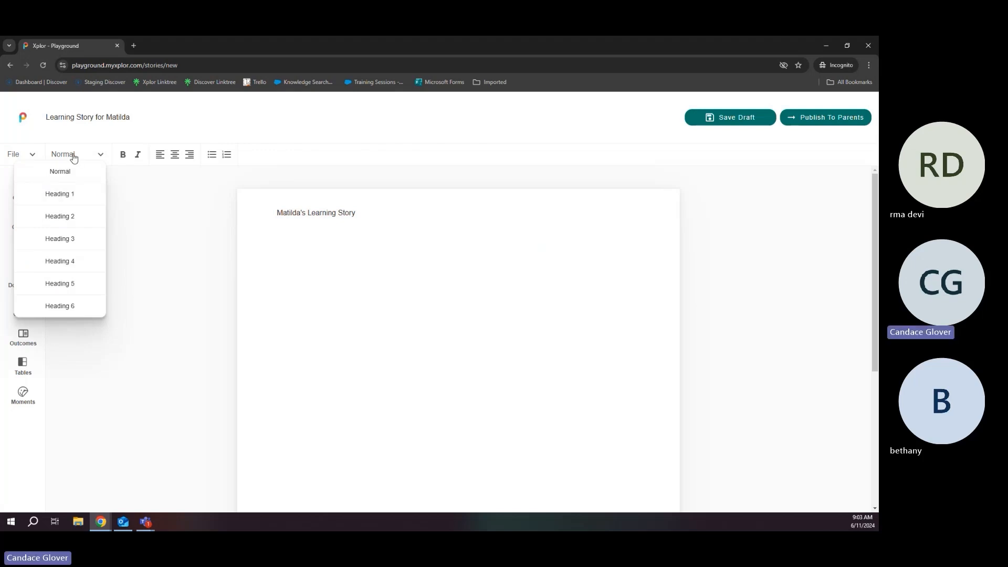
click(60, 195)
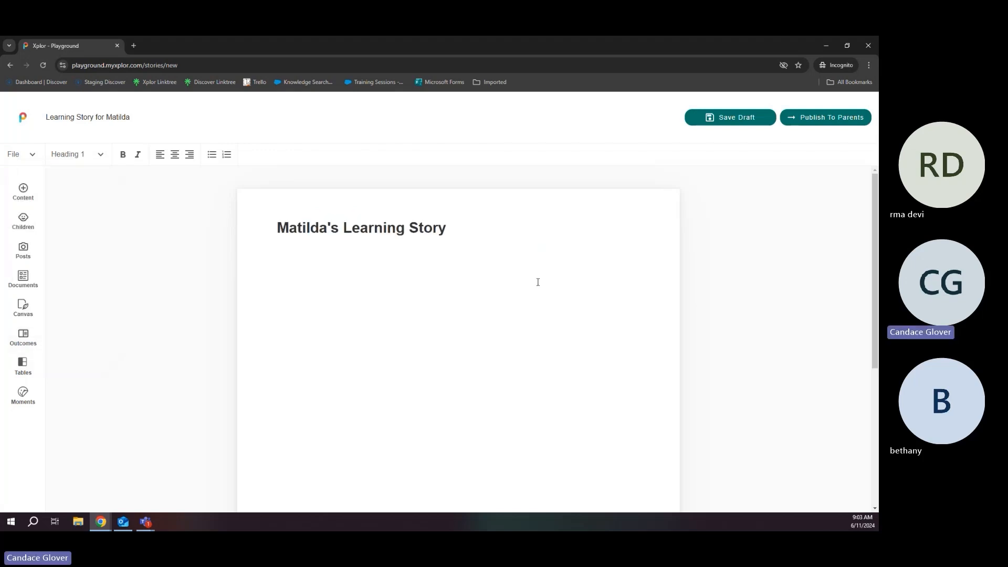
- Centre the heading on the page and start a new line below it
triple_click(449, 231)
click(174, 158)
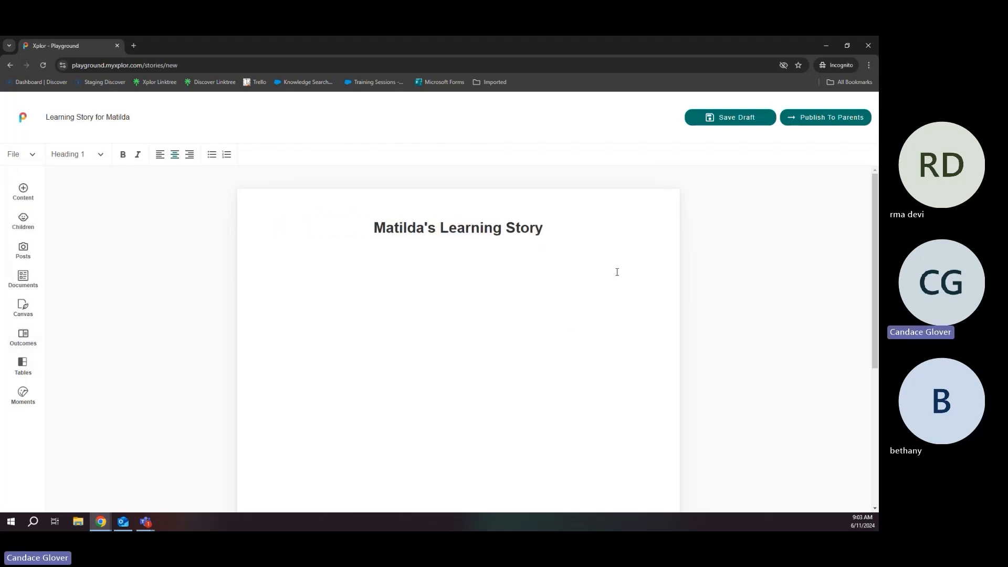
click(615, 271)
key(Return)
- Insert a collage block below the heading and place the text cursor beneath it
click(29, 194)
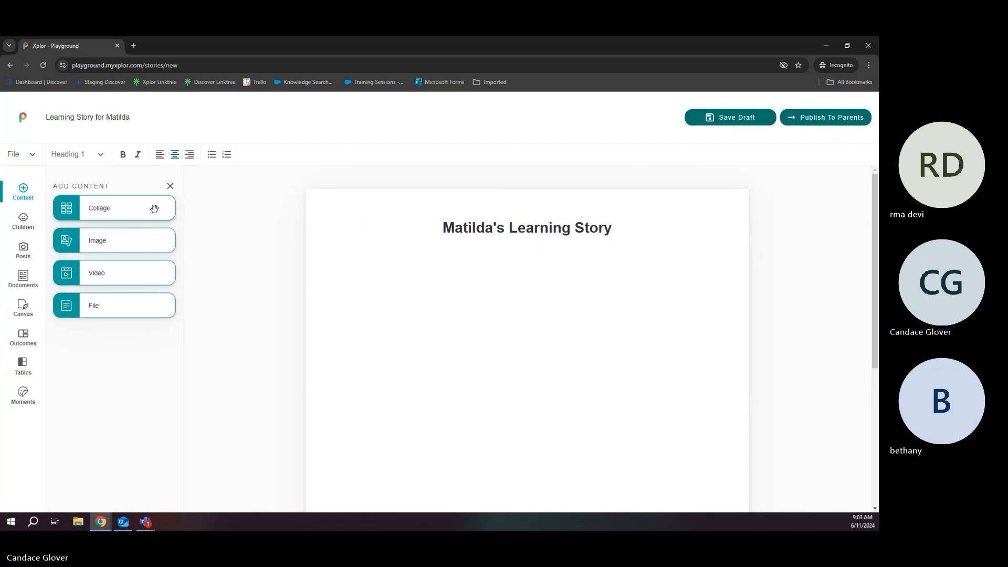
drag(154, 209, 207, 199)
drag(409, 428, 549, 344)
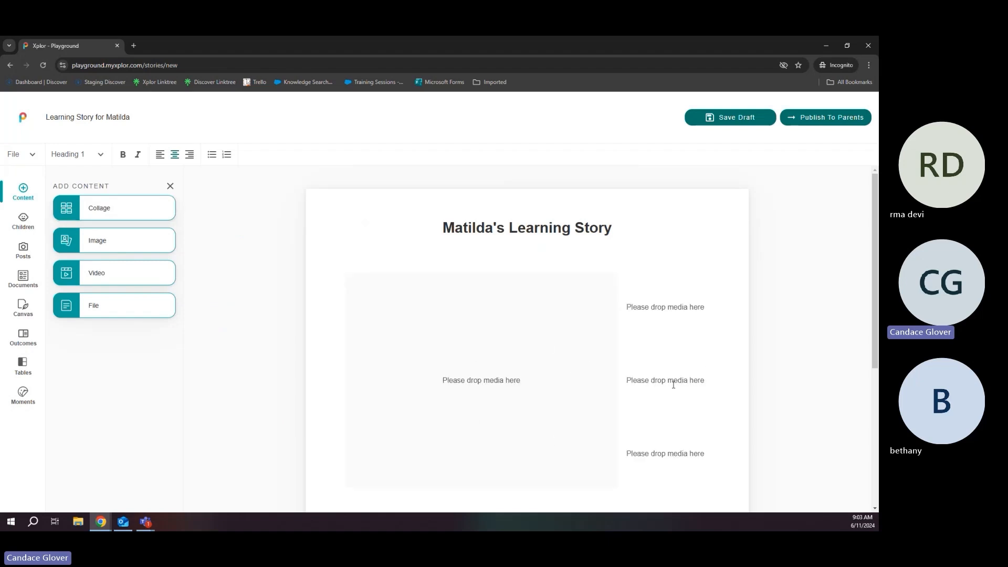
scroll(604, 378, down, 2)
click(574, 413)
scroll(625, 413, up, 2)
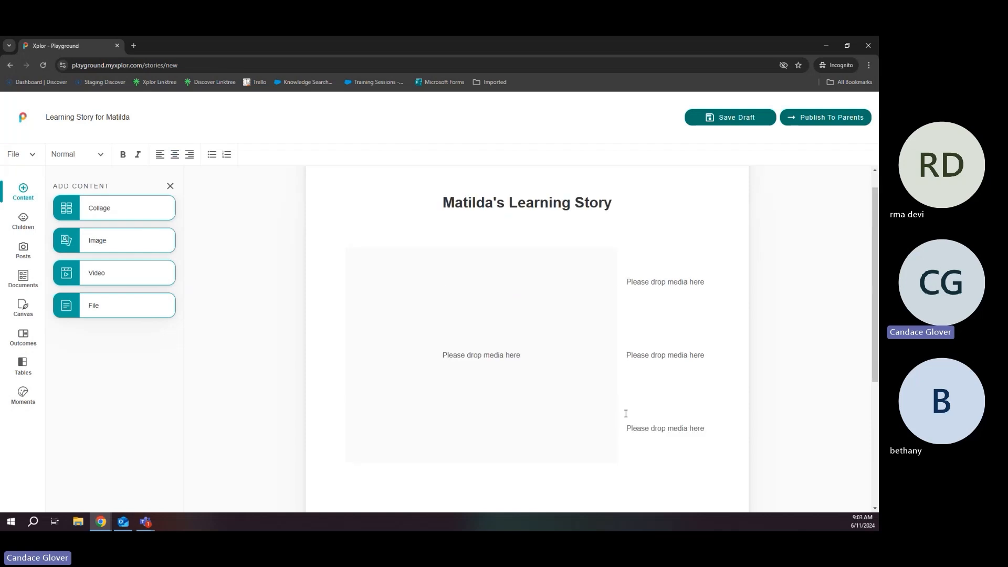
scroll(626, 409, up, 1)
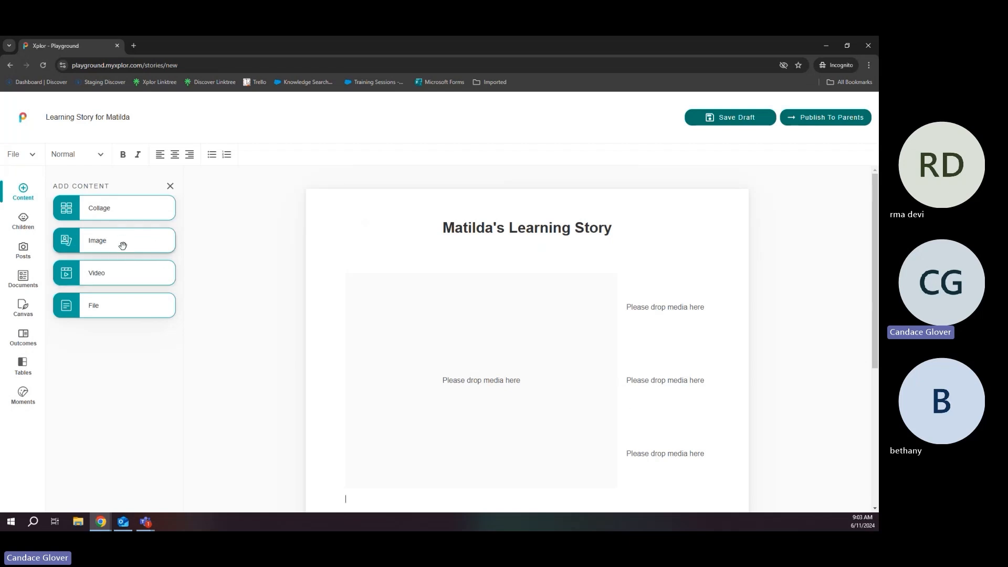
- Fill the collage's large slot with the 7th Oct 2024 image of an adult and children digging in a vegetable garden
drag(112, 249, 493, 386)
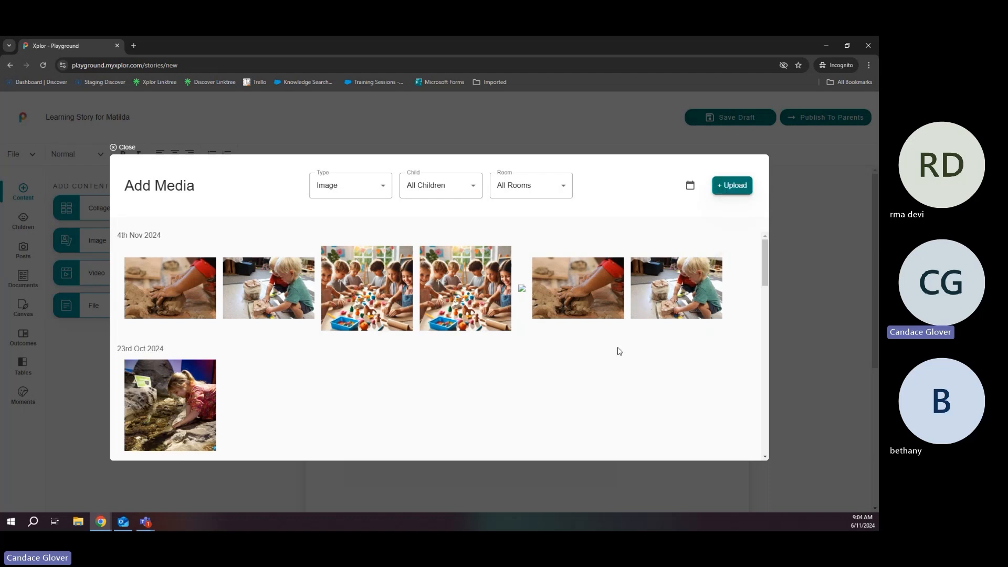
scroll(626, 350, down, 2)
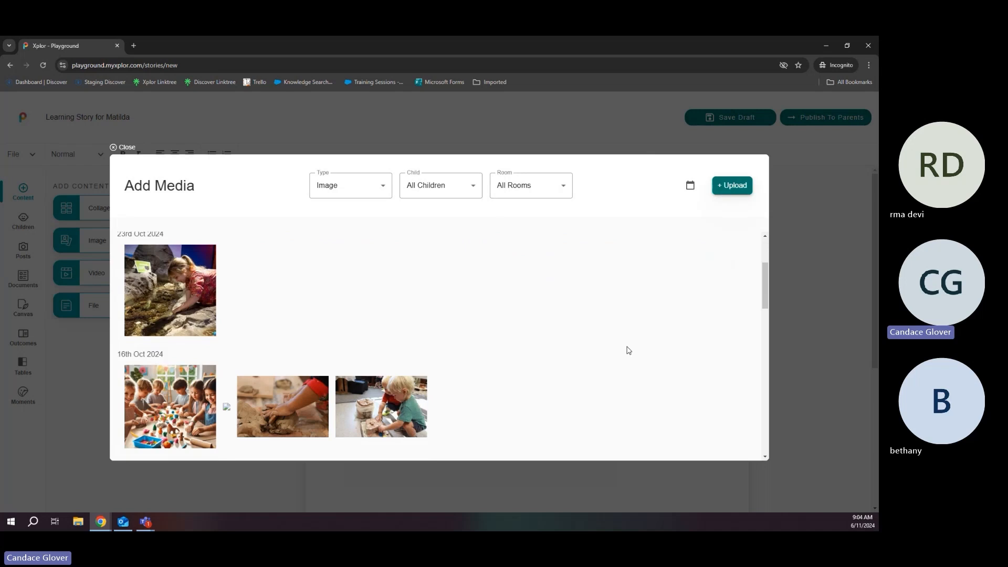
scroll(629, 350, down, 3)
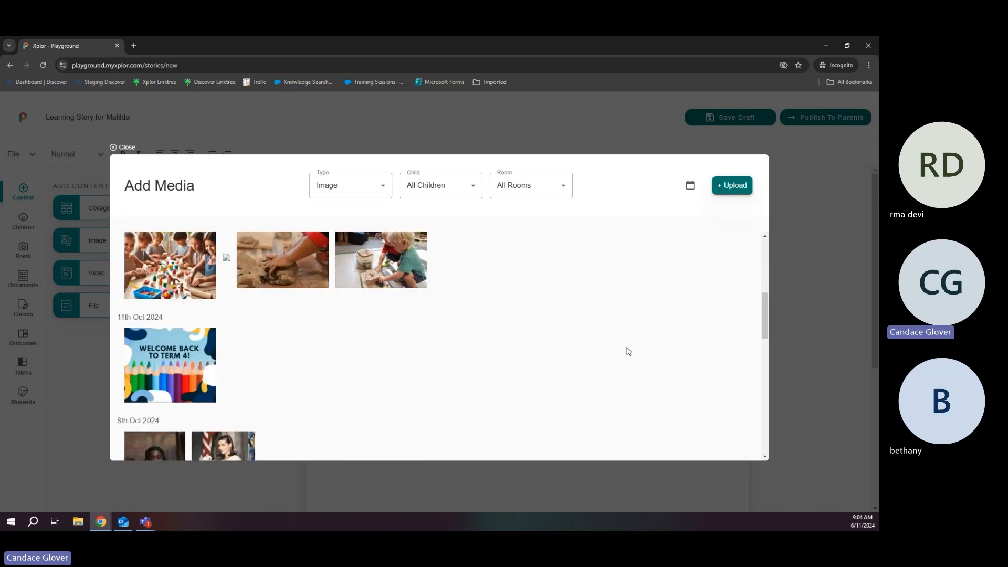
scroll(628, 351, down, 3)
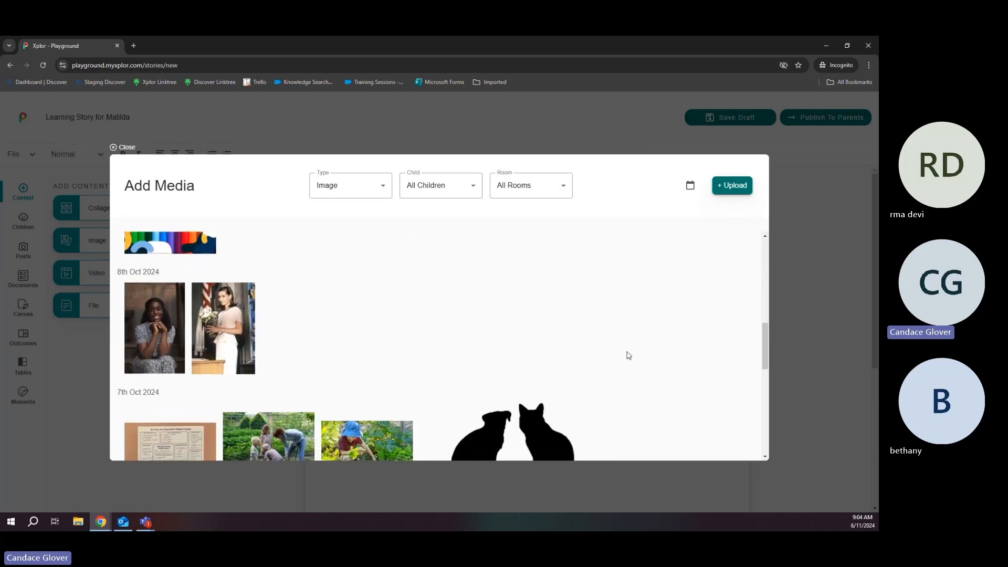
scroll(629, 355, down, 2)
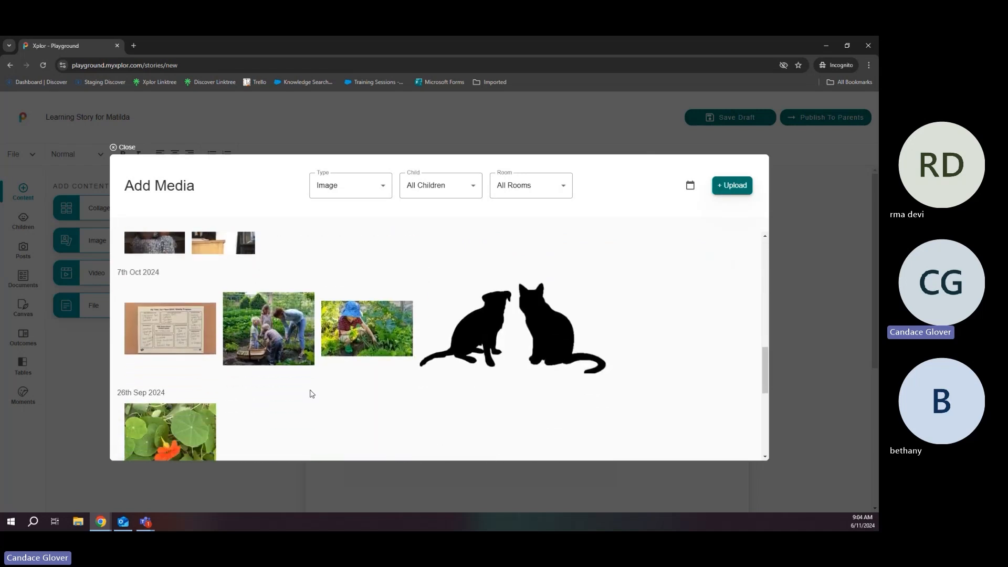
click(273, 321)
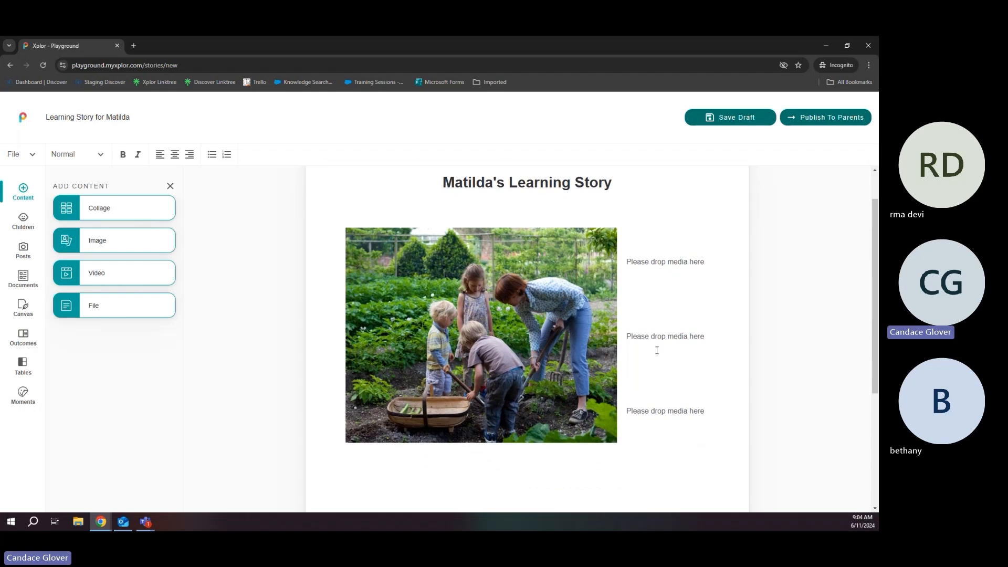
- Fill the collage's upper small slot with the image of green leaves and an orange flower
drag(144, 239, 687, 265)
scroll(344, 370, down, 5)
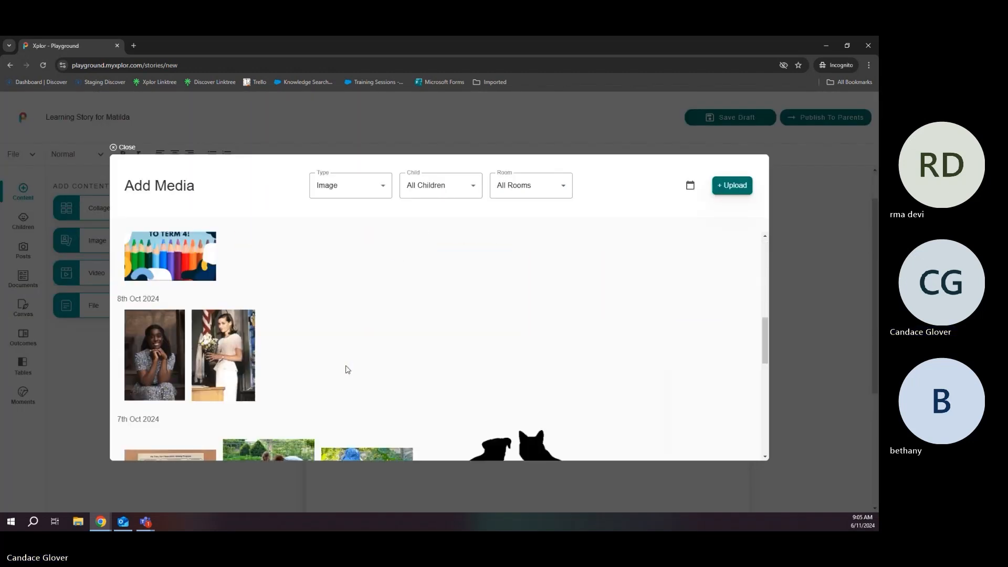
scroll(347, 367, down, 5)
scroll(346, 368, up, 2)
click(268, 311)
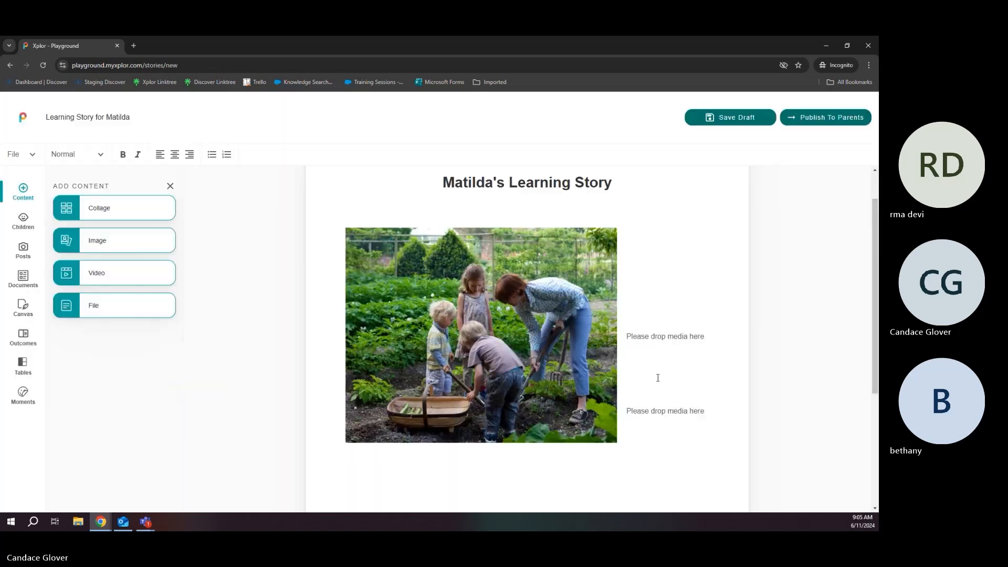
scroll(674, 339, down, 1)
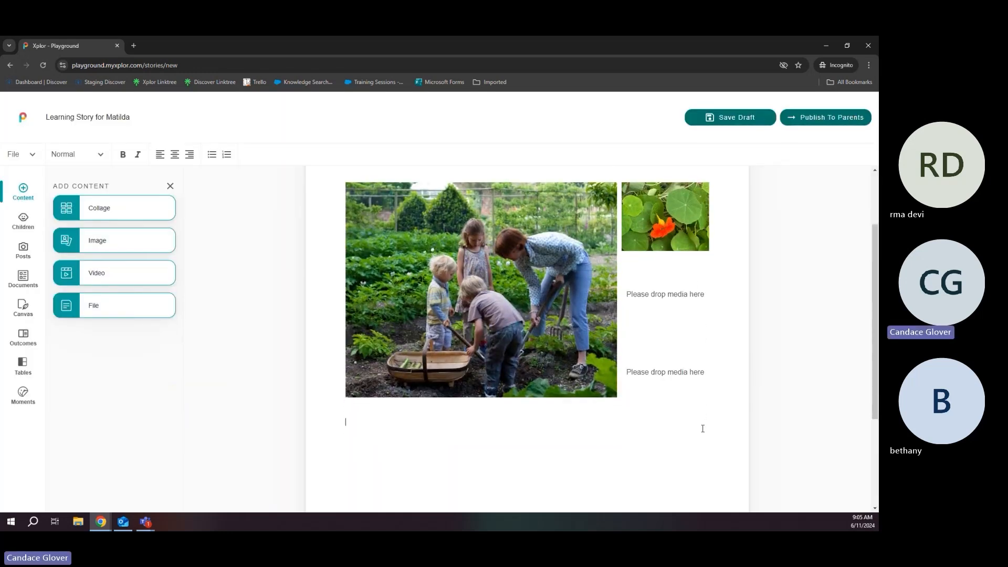
- Add the text "Notice" on the line directly beneath the collage
scroll(681, 392, down, 3)
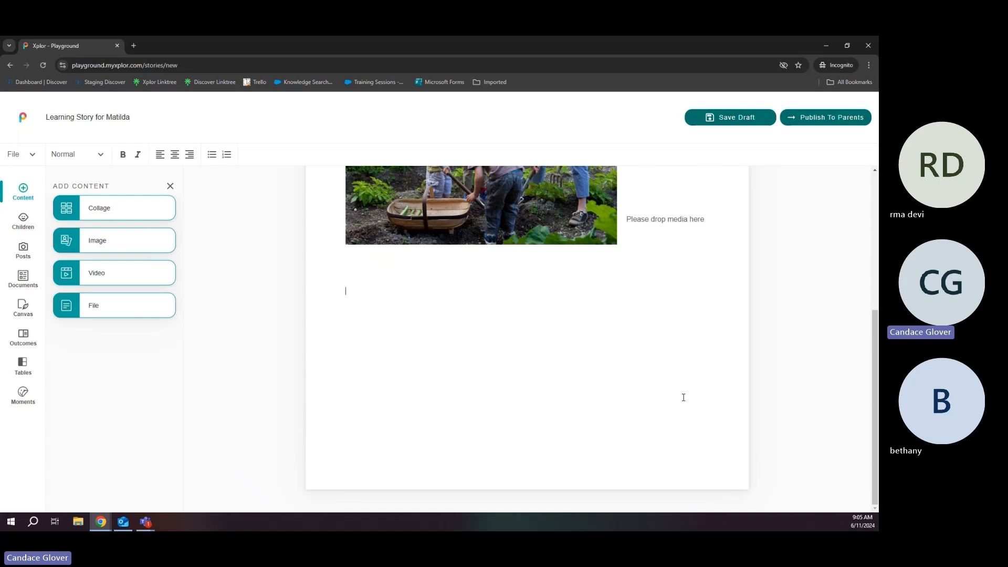
scroll(468, 264, up, 3)
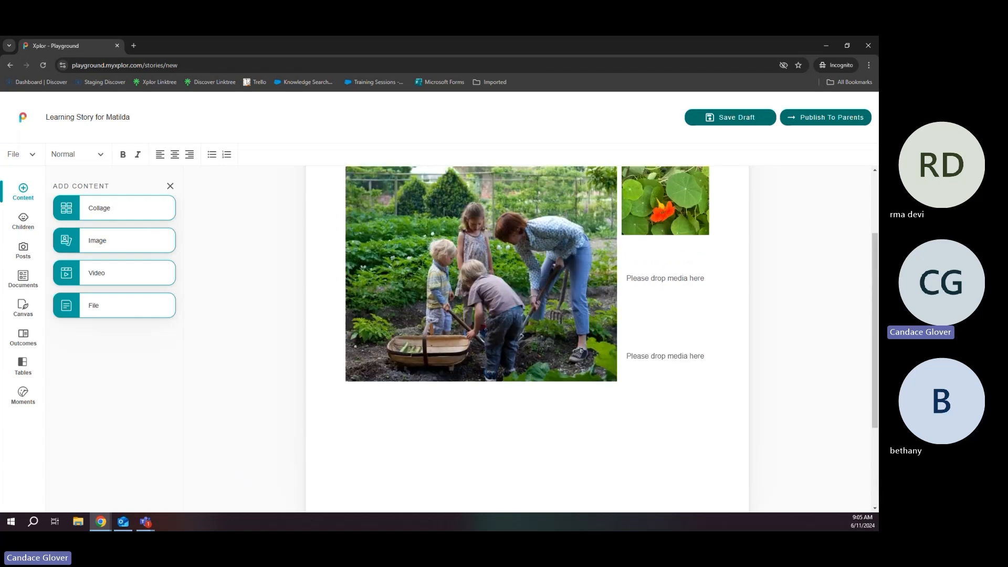
scroll(506, 427, down, 3)
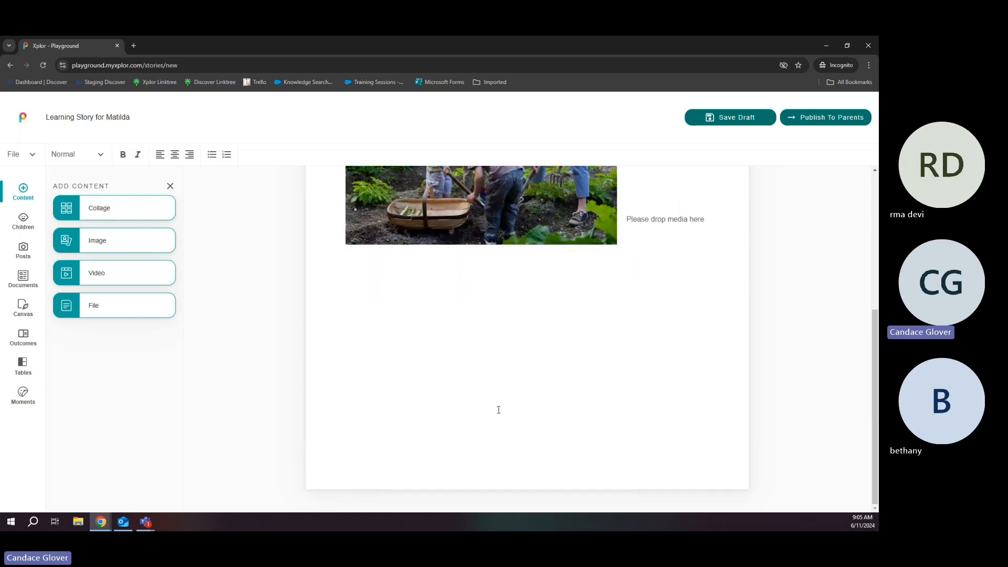
click(355, 264)
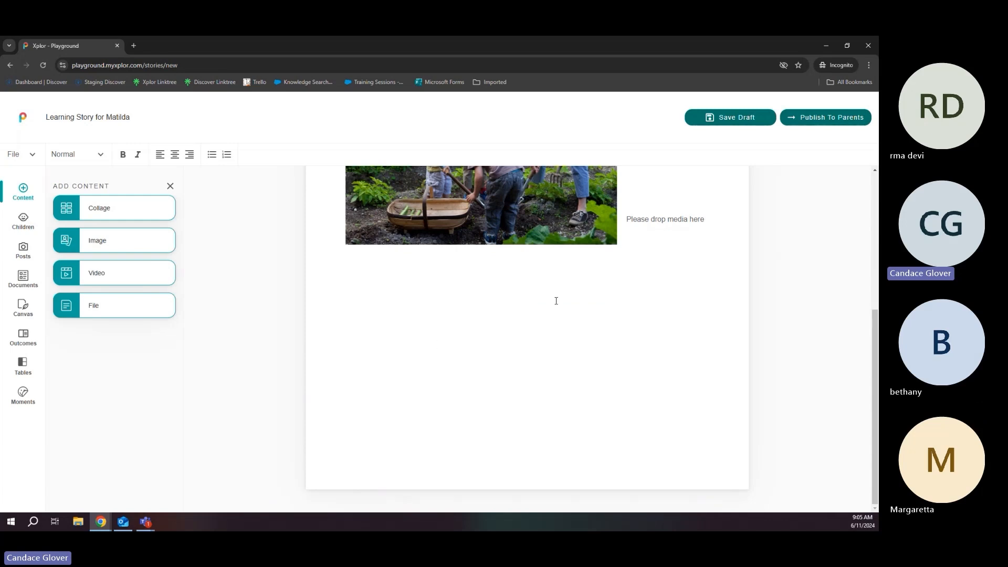
text(Notice)
- Try to format the "Notice" line as Heading 2, and undo the change
click(101, 155)
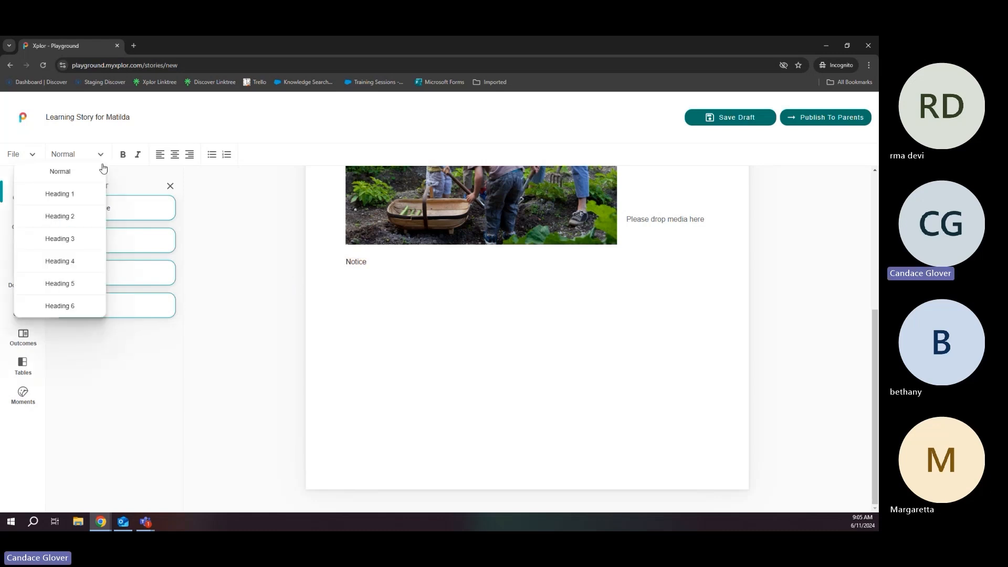
click(65, 216)
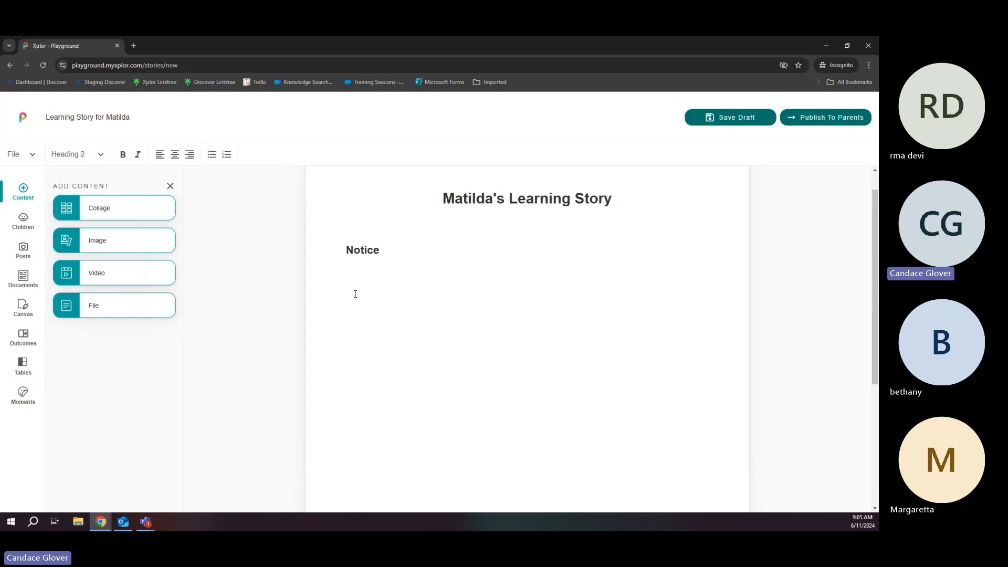
click(355, 294)
click(480, 254)
key(ctrl+z)
- Put the text "Notice" on its own line, separated from the collage by an empty line
scroll(402, 428, down, 1)
scroll(402, 428, down, 3)
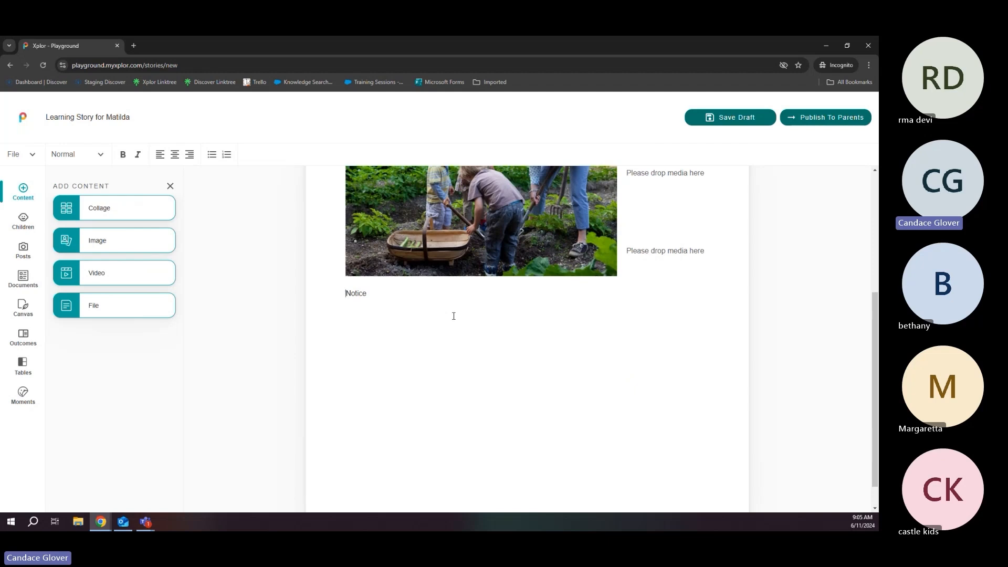
key(Return)
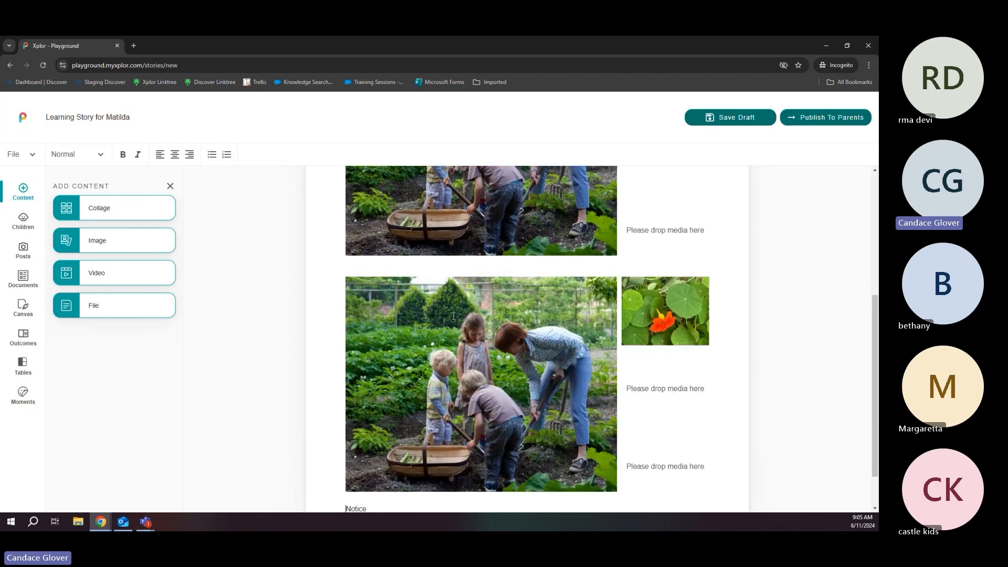
key(BackSpace)
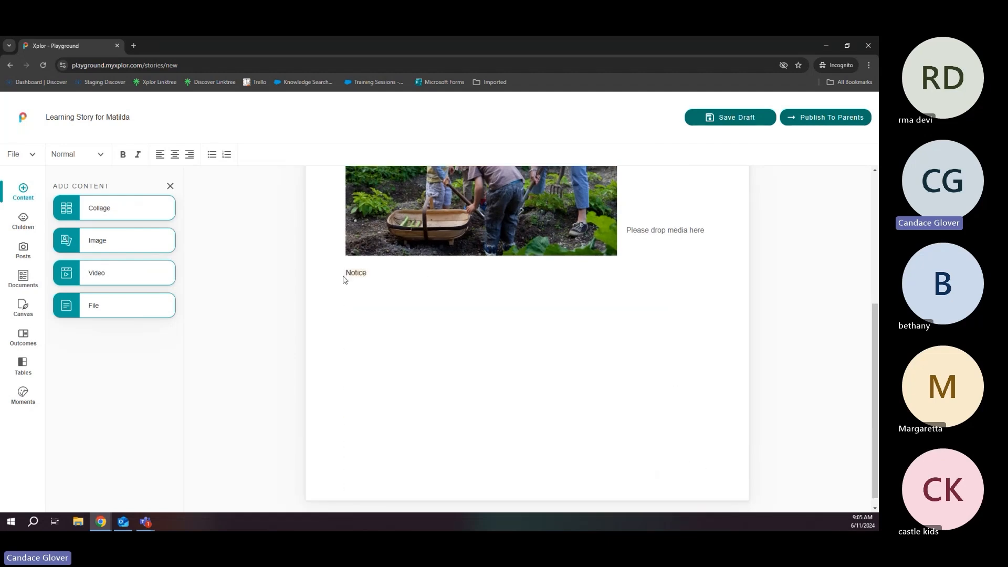
key(ctrl+z)
text(Notice)
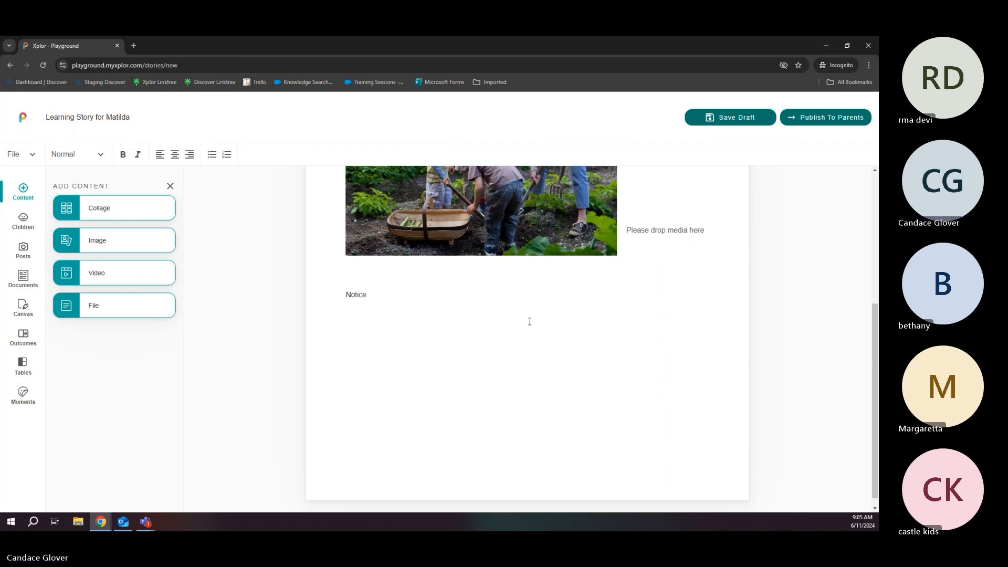
- Make the "Notice" line bold and format it as Heading 2
drag(371, 295, 346, 295)
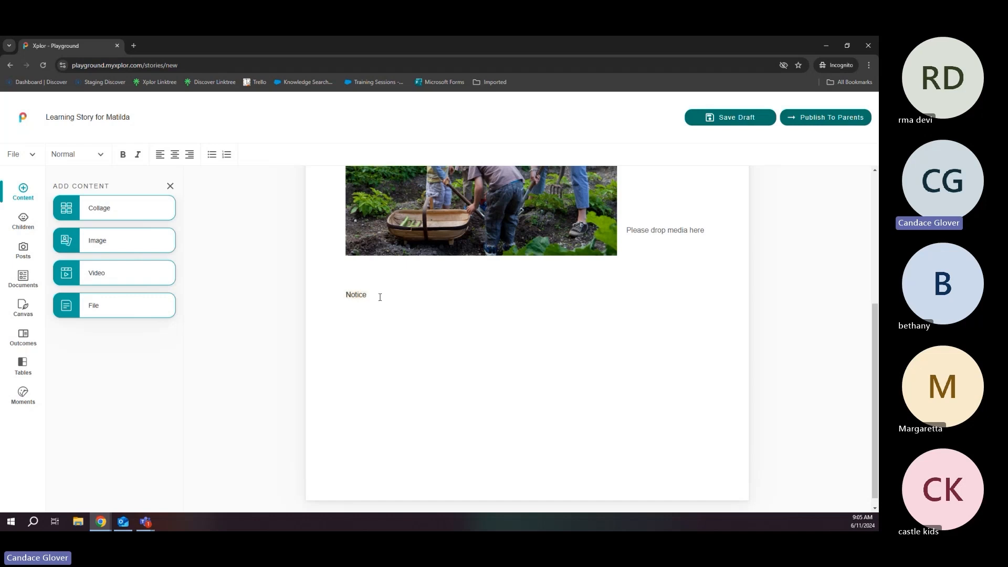
click(122, 155)
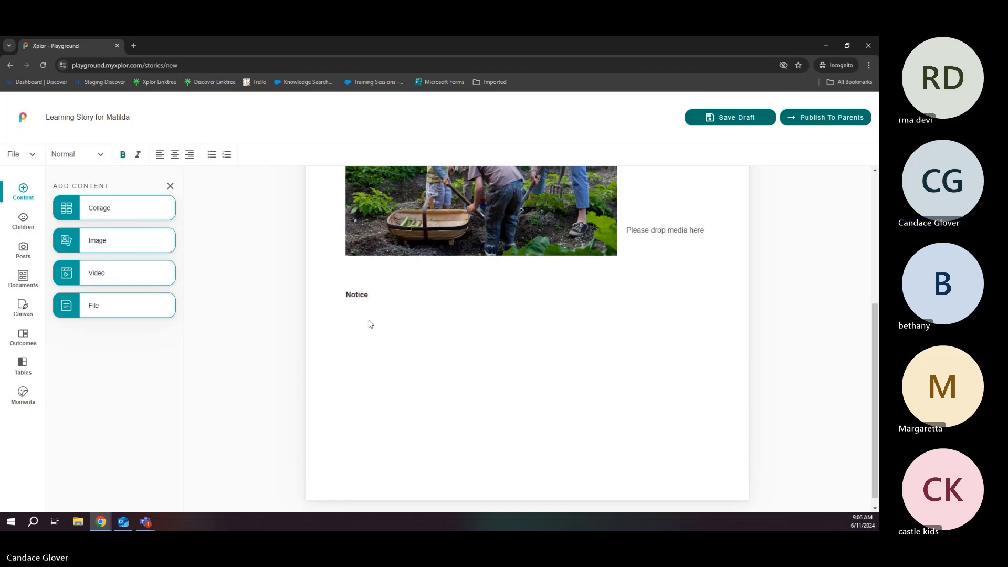
click(98, 156)
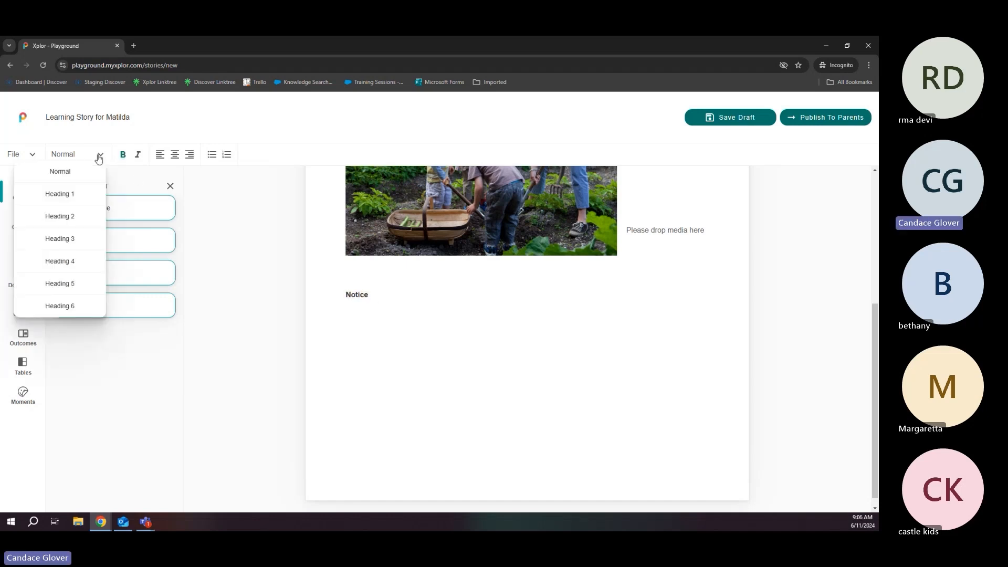
click(75, 241)
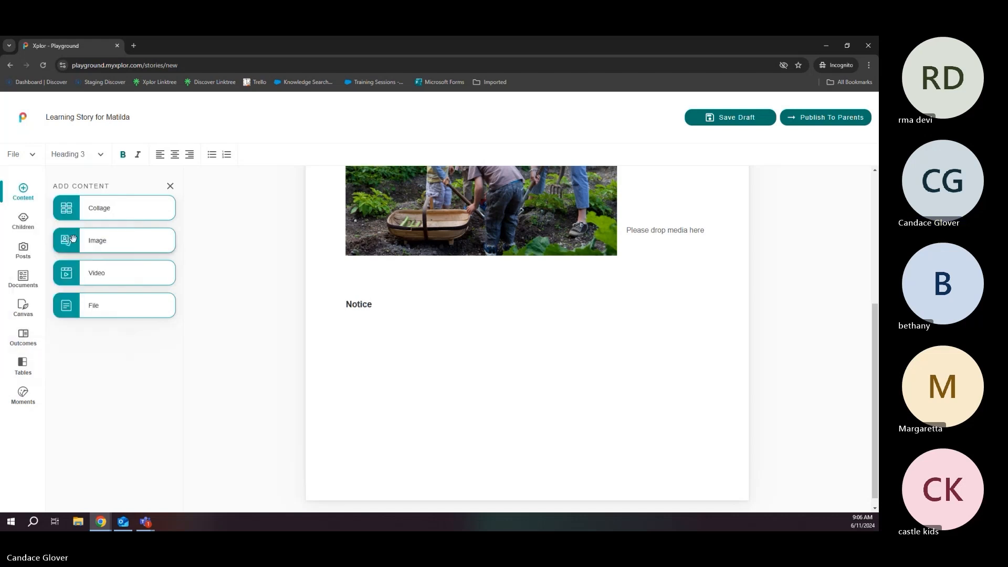
click(93, 155)
click(76, 215)
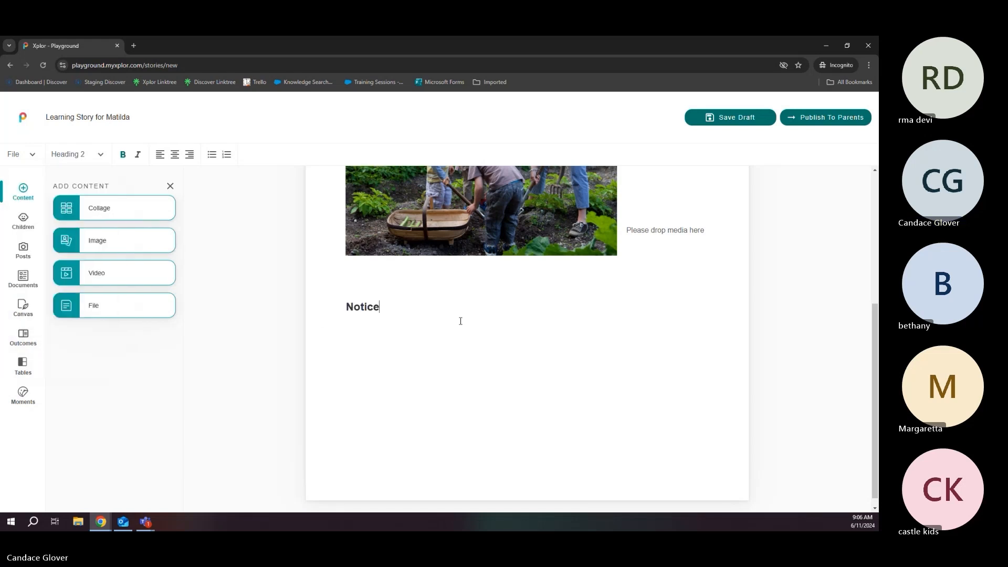
- Add a Normal-style sentence beneath "Notice" saying that the named child was seen playing in the garden today
click(541, 328)
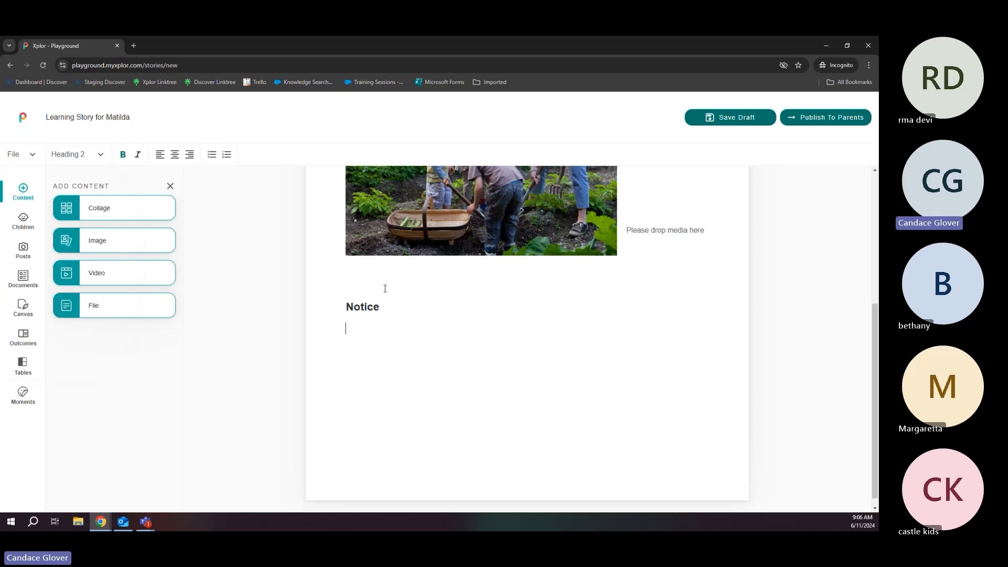
click(99, 155)
click(60, 172)
text(Today I saw Matilda p)
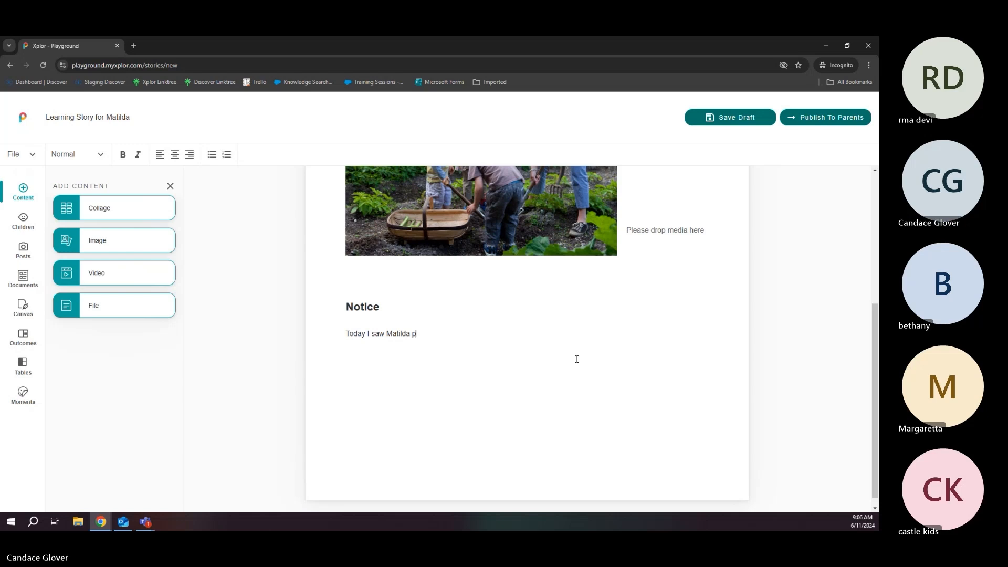
text(laying in the garden. )
- Add the section title "Recognise" on the line below the garden sentence and format it as Heading 2
text(Recor)
key(BackSpace)
text(gnise)
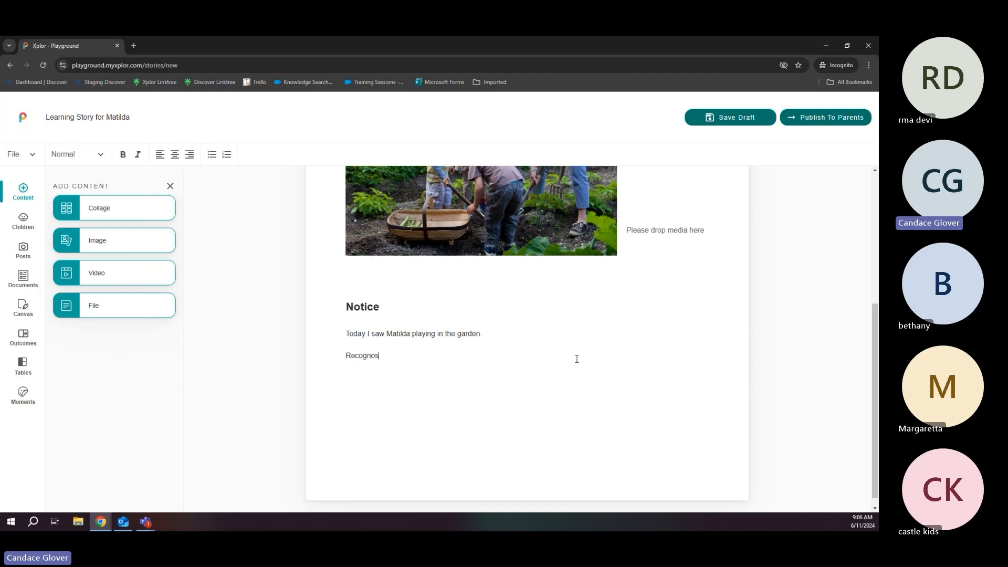
key(BackSpace)
key(BackSpace)
text(se)
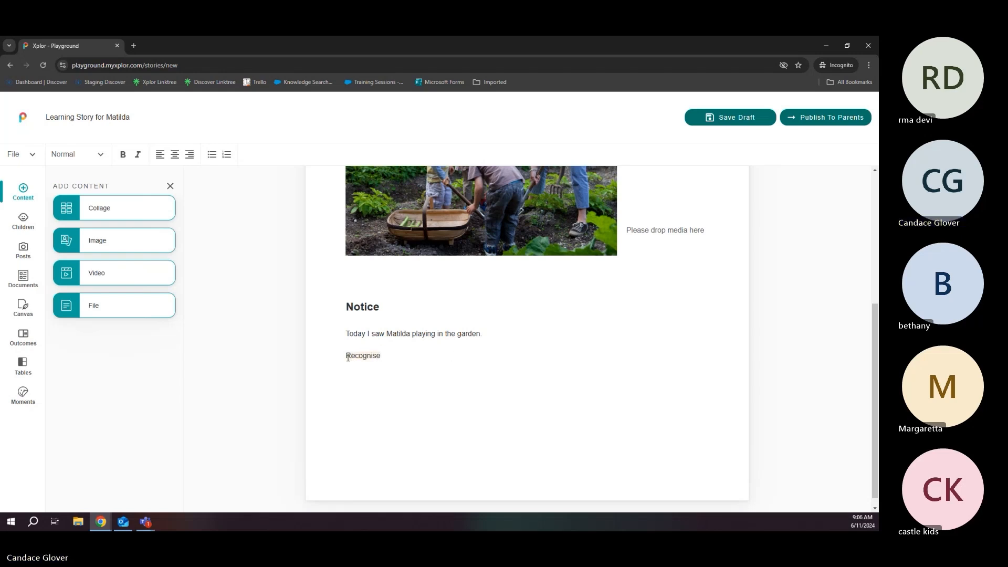
click(100, 155)
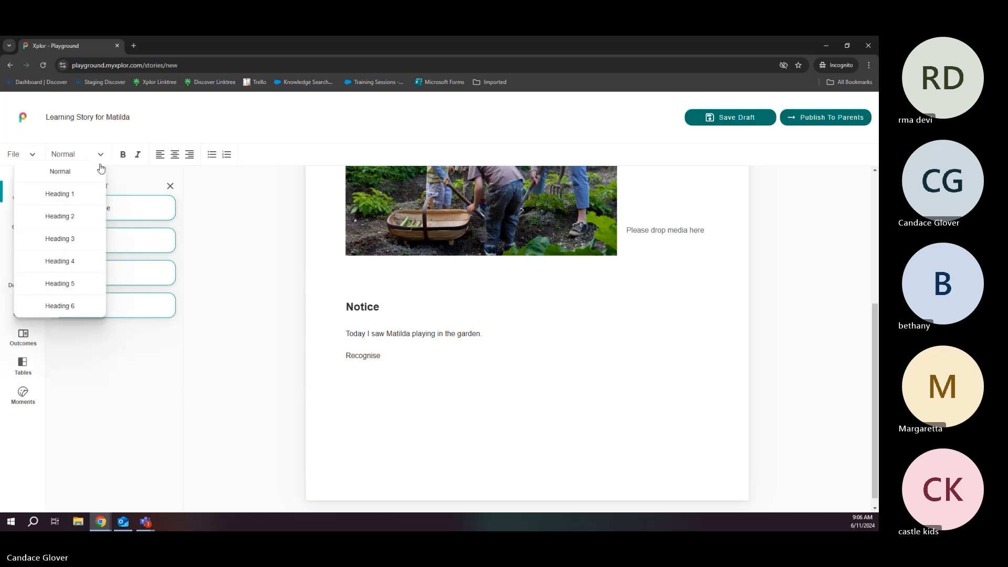
click(63, 219)
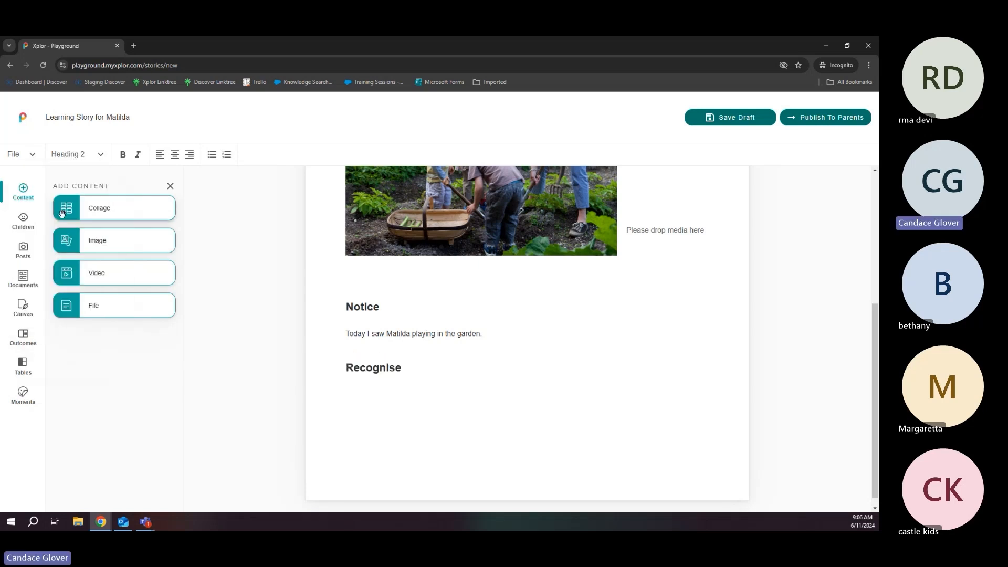
- Insert the image of the child in the blue hat gardening directly beneath the "Recognise" heading, without an empty line between them
scroll(452, 378, up, 5)
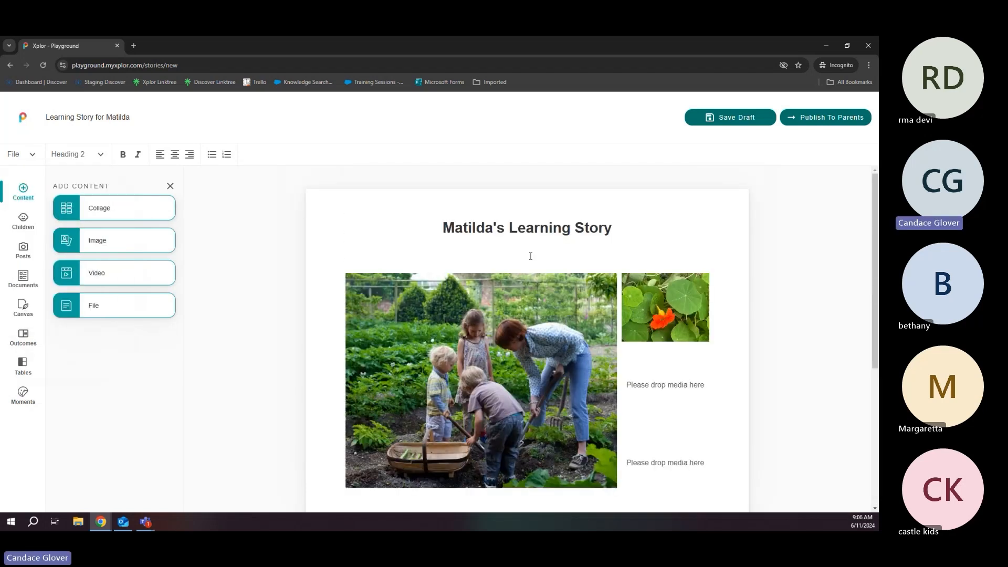
scroll(501, 245, down, 4)
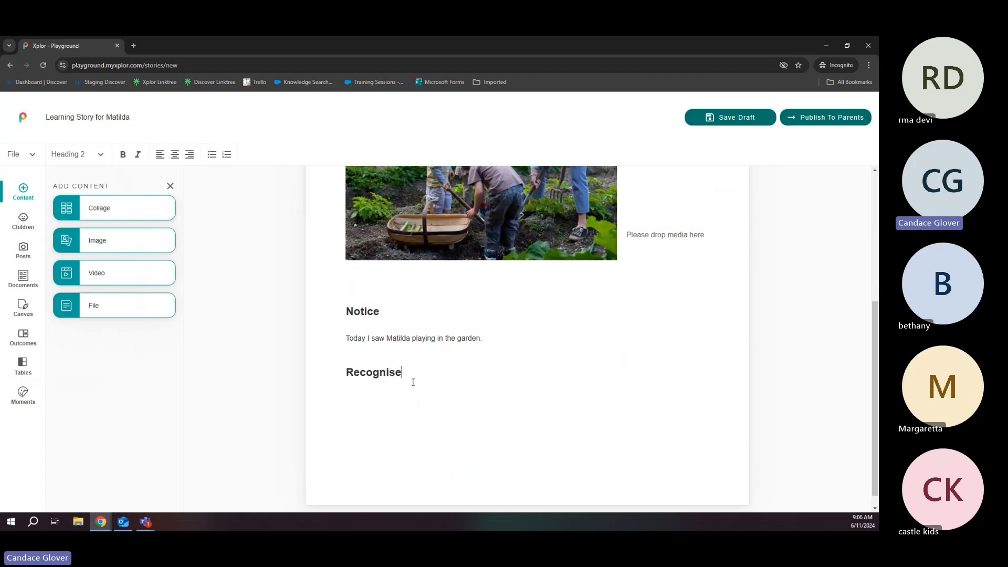
key(Return)
scroll(468, 368, down, 1)
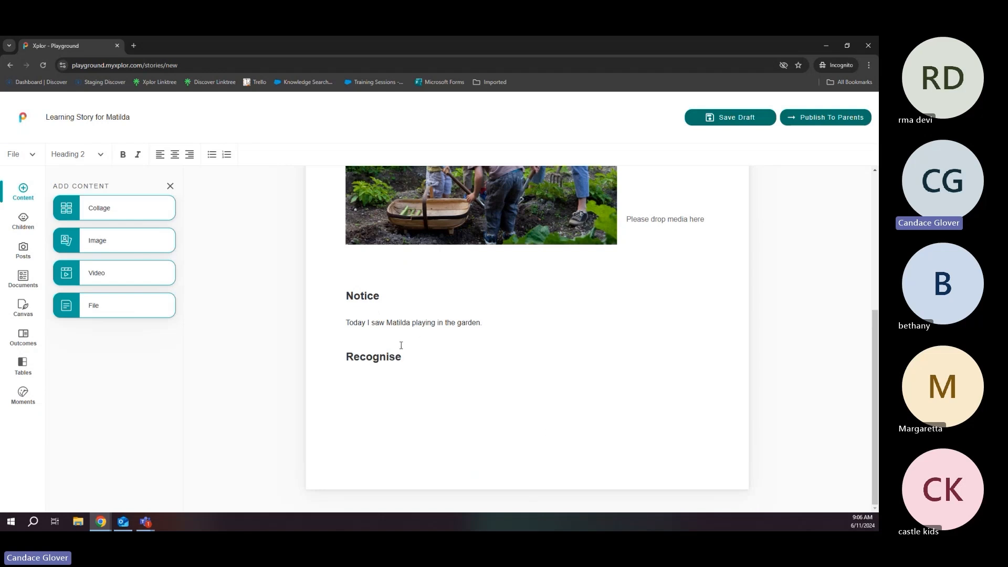
scroll(528, 405, up, 3)
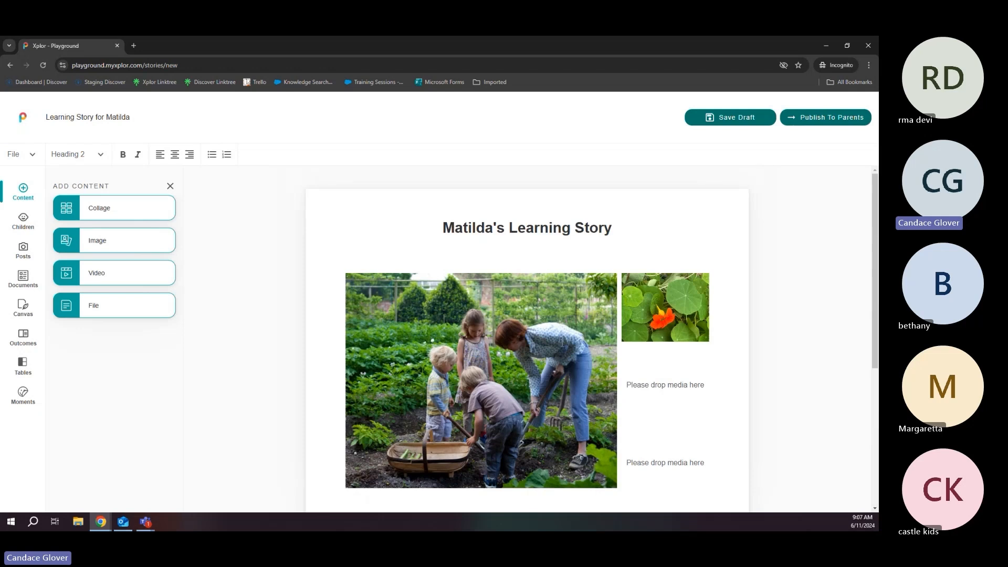
scroll(568, 369, down, 2)
scroll(568, 369, down, 3)
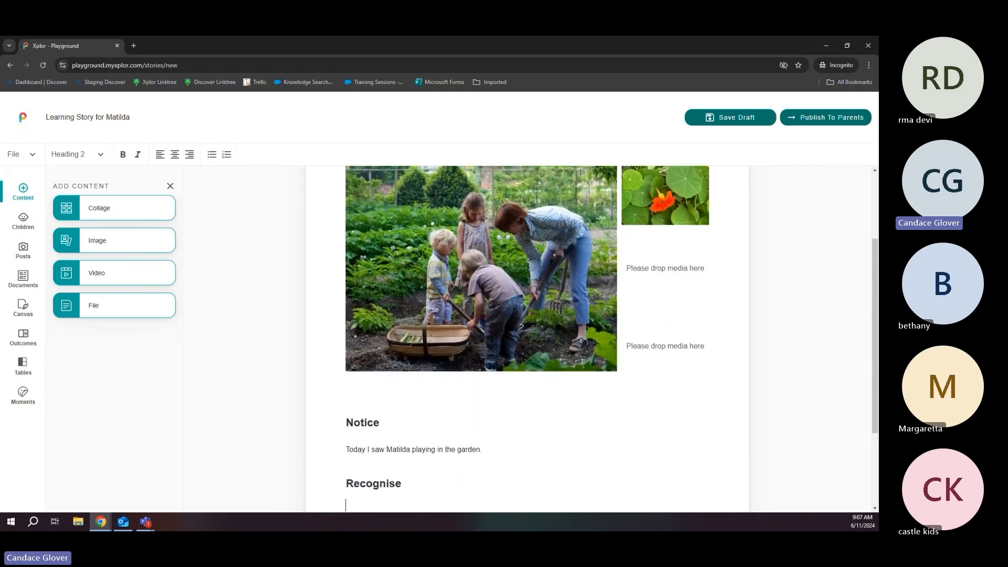
click(347, 385)
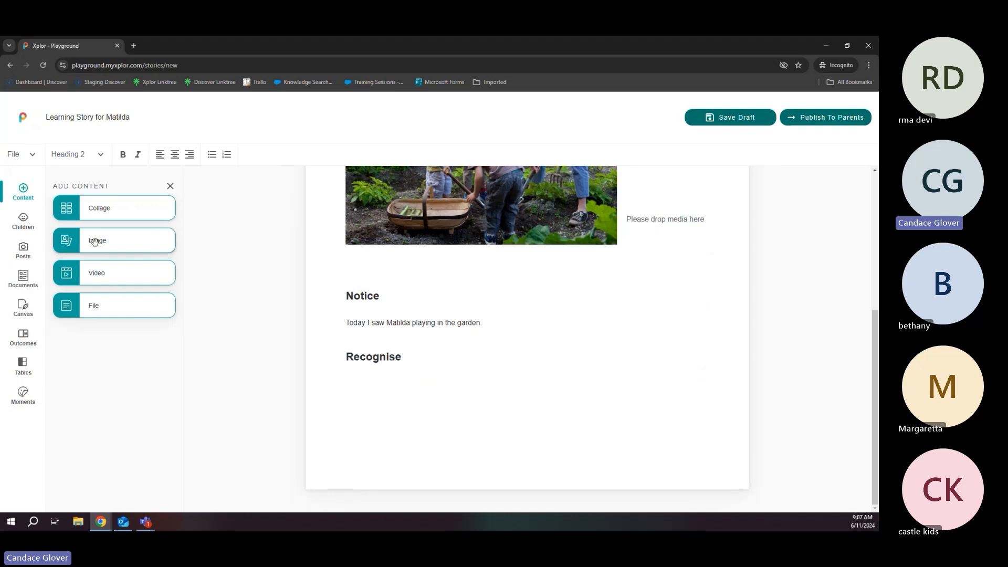
drag(98, 241, 396, 390)
scroll(400, 390, down, 5)
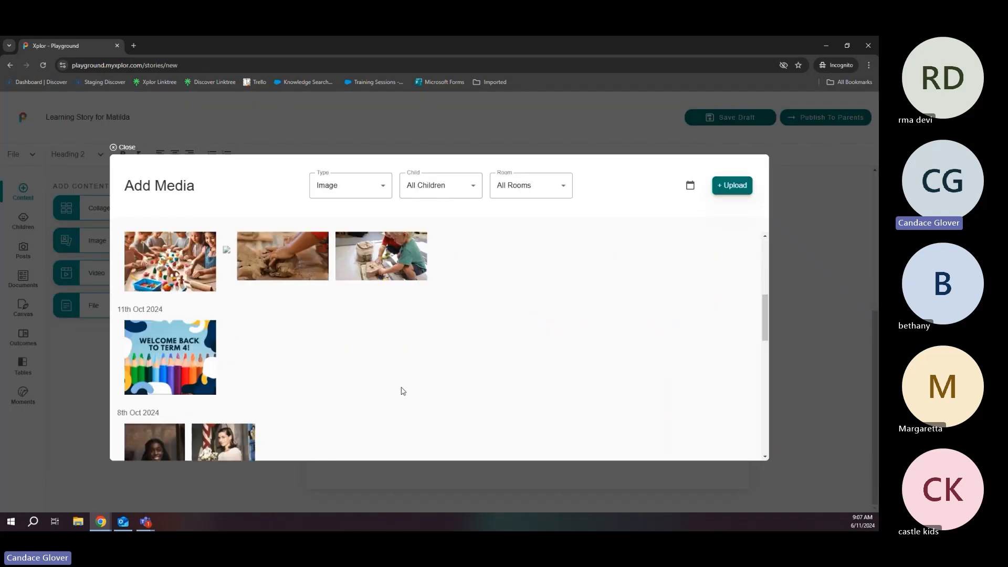
scroll(404, 391, down, 4)
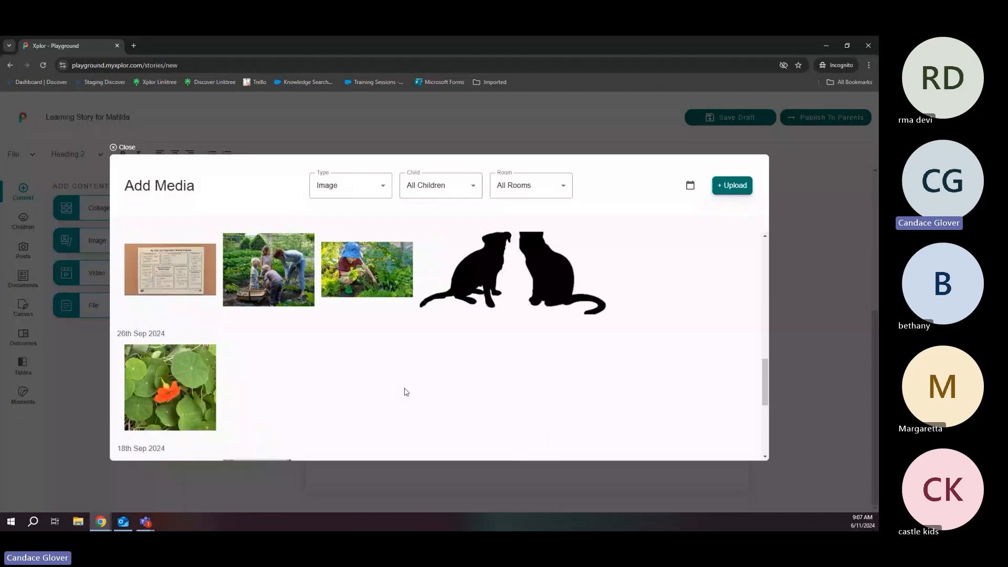
click(367, 270)
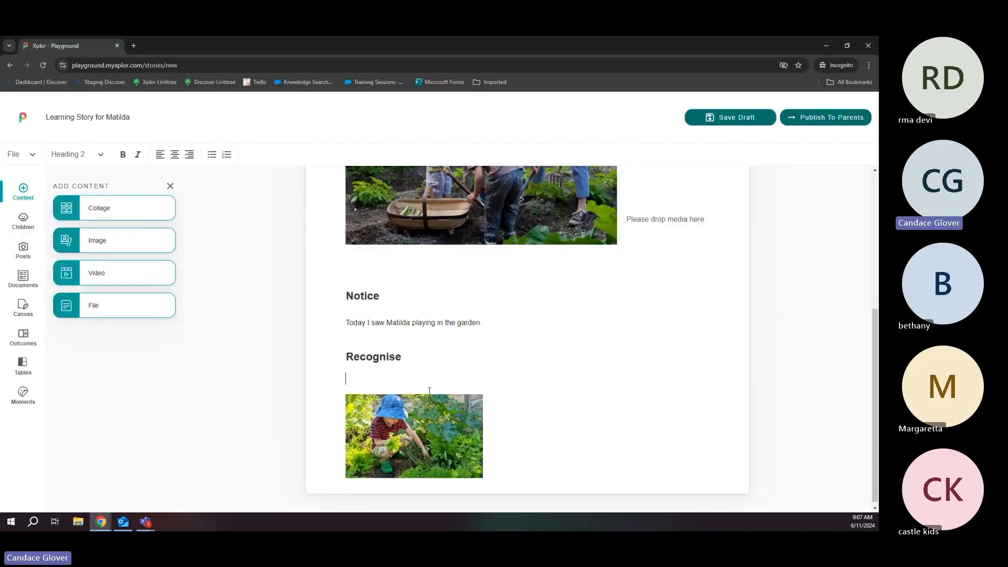
key(BackSpace)
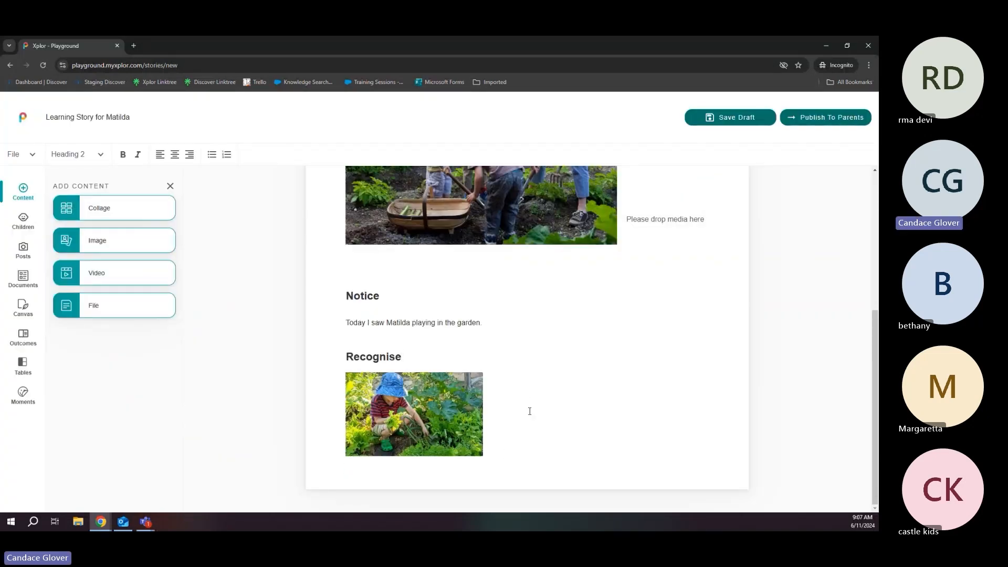
- Add the section title "Respond" on the line beneath the gardening image and format it as Heading 2
click(445, 466)
key(Return)
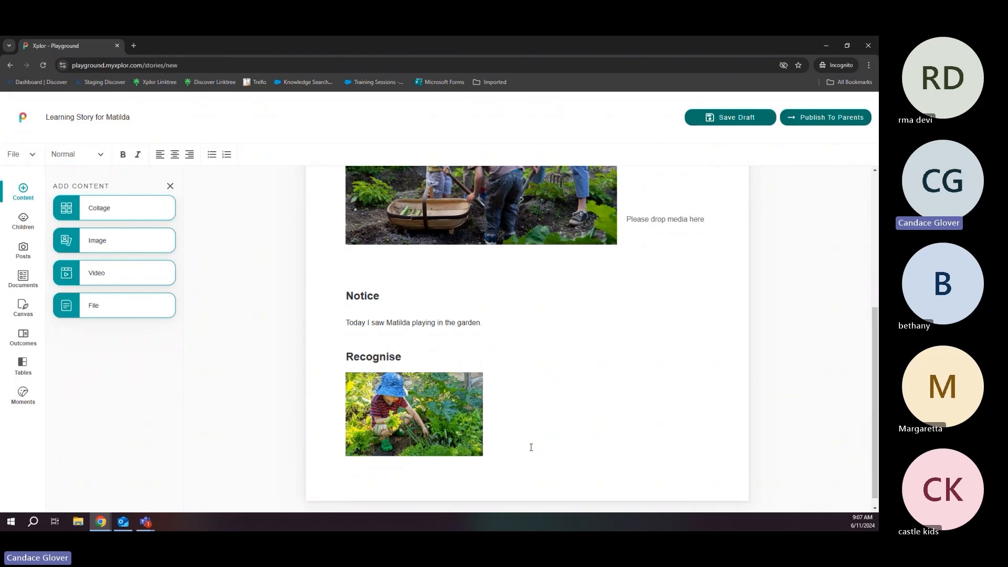
scroll(496, 411, up, 5)
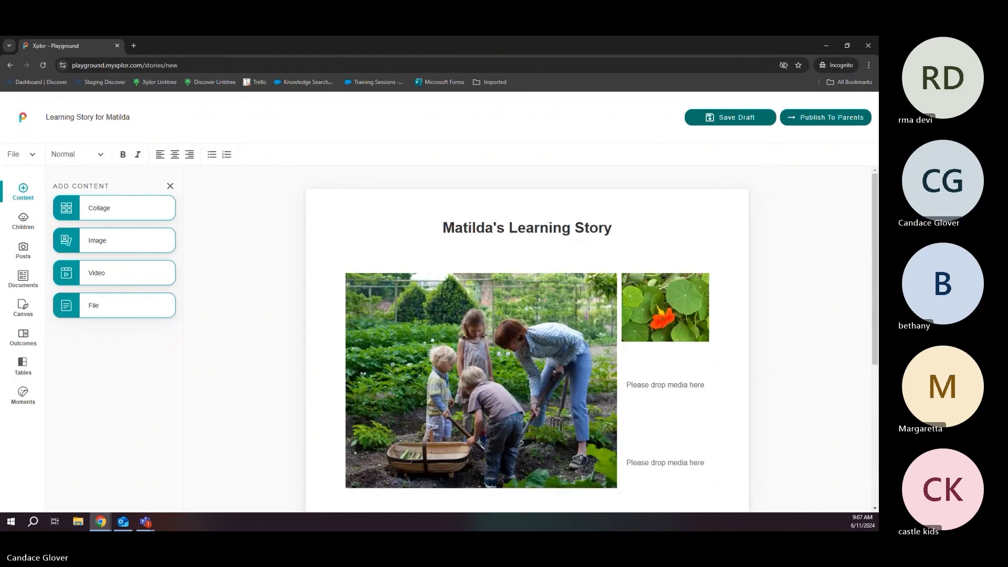
scroll(604, 340, down, 5)
text(Respond)
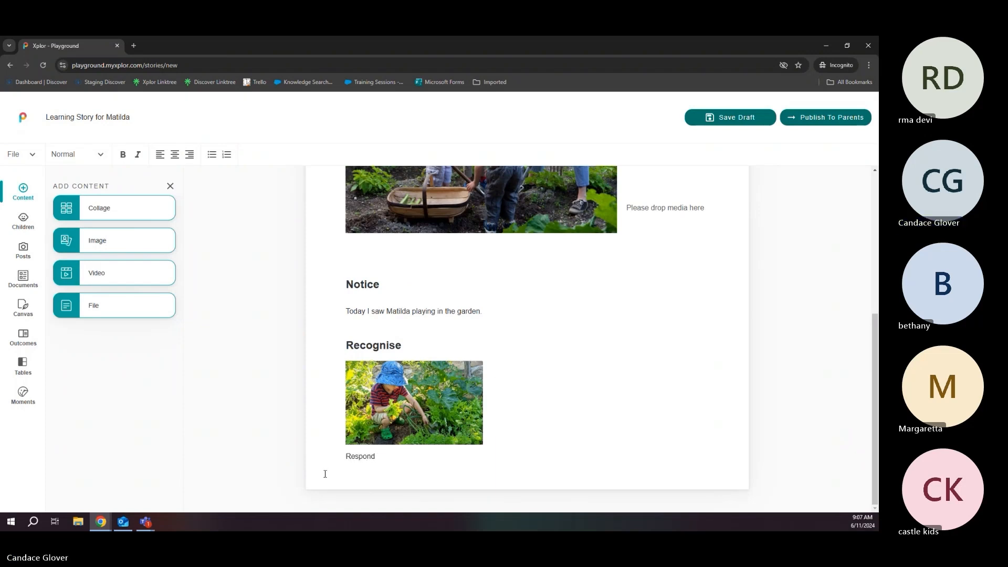
drag(342, 456, 377, 456)
click(100, 154)
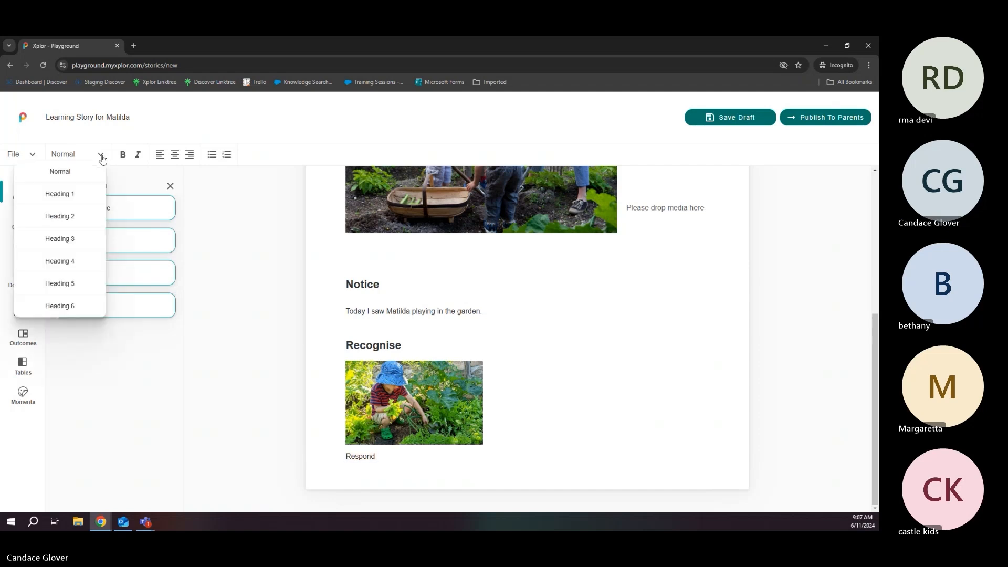
click(68, 217)
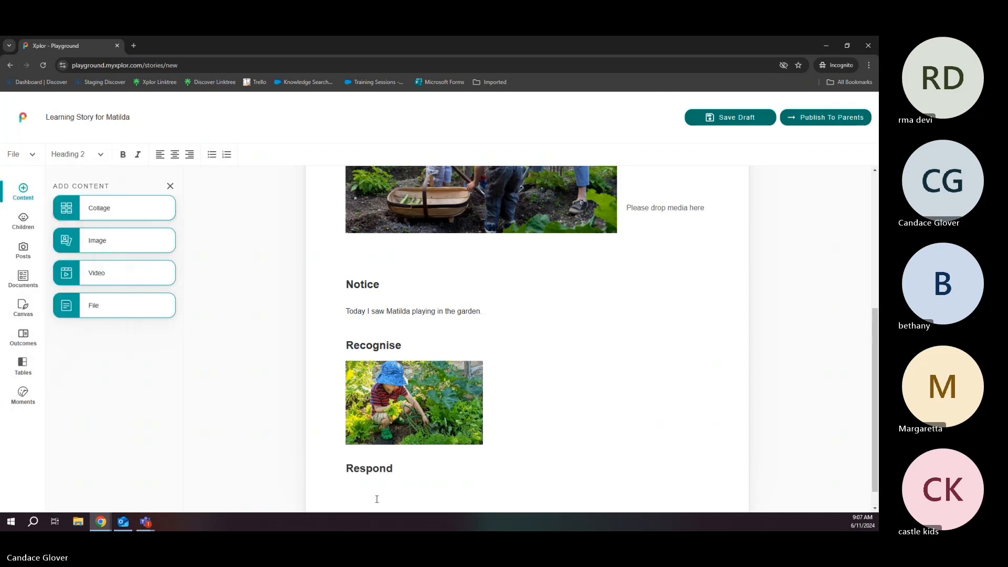
- Place the cursor on the empty line beneath "Respond" and save the document as a draft
click(376, 499)
scroll(446, 465, down, 1)
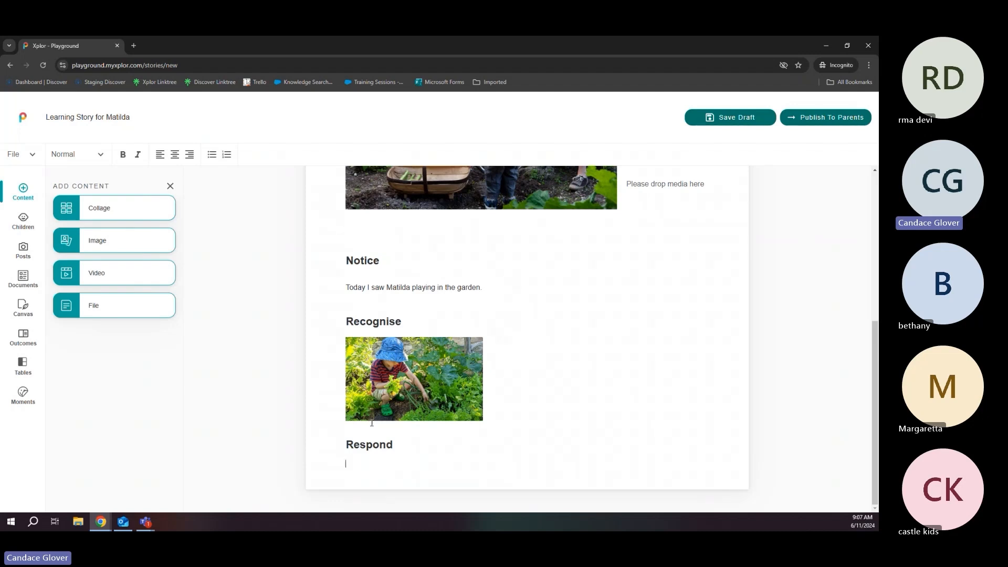
scroll(259, 382, up, 5)
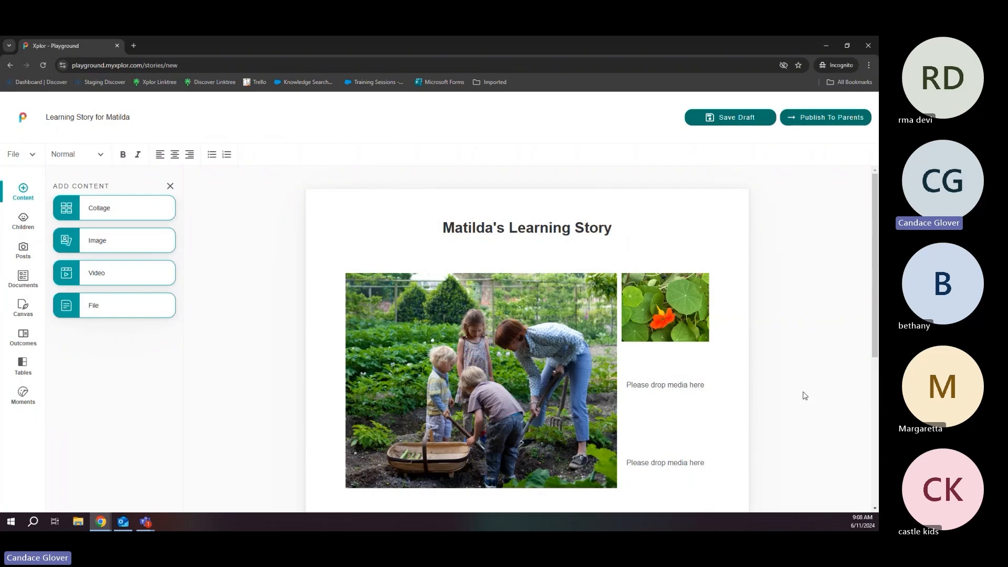
click(726, 118)
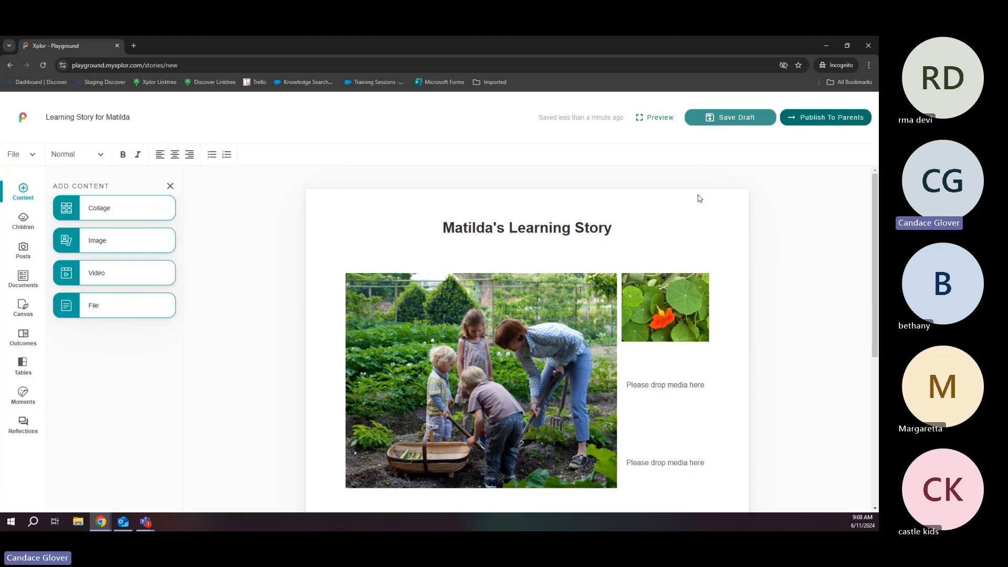
- Leave the editor, reopen the saved learning story from the documents list for editing, and place the cursor beneath the "Respond" heading
click(24, 117)
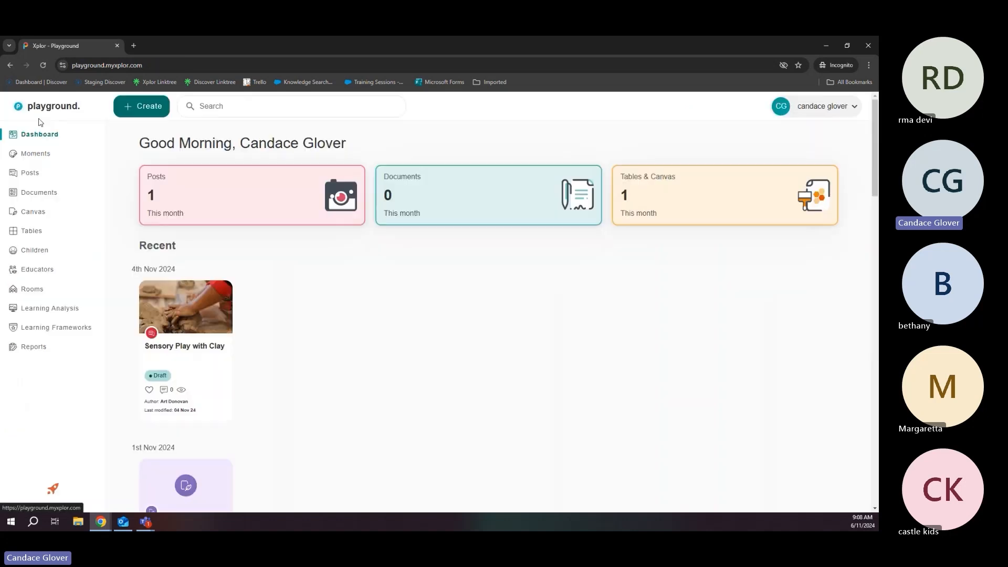
click(37, 193)
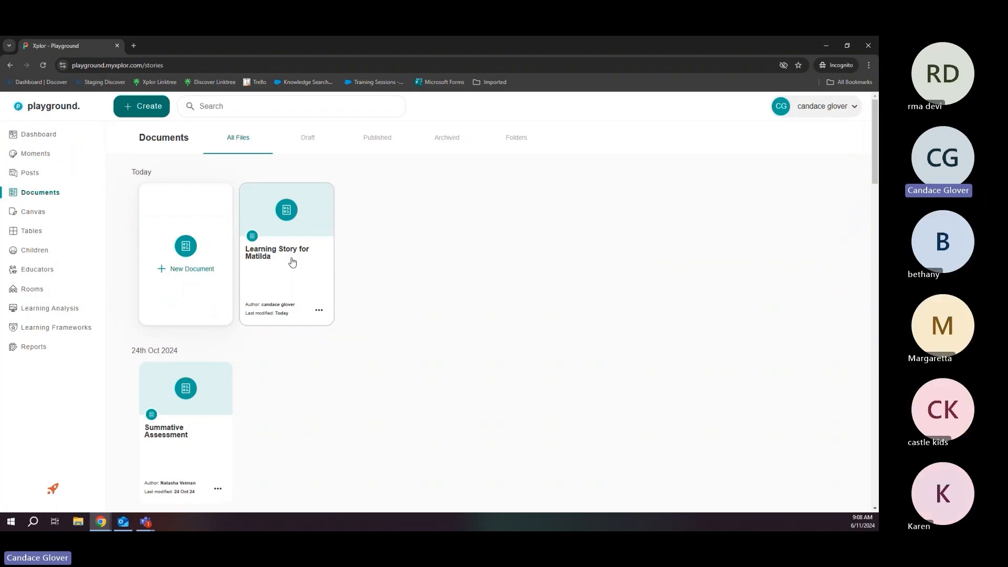
click(319, 313)
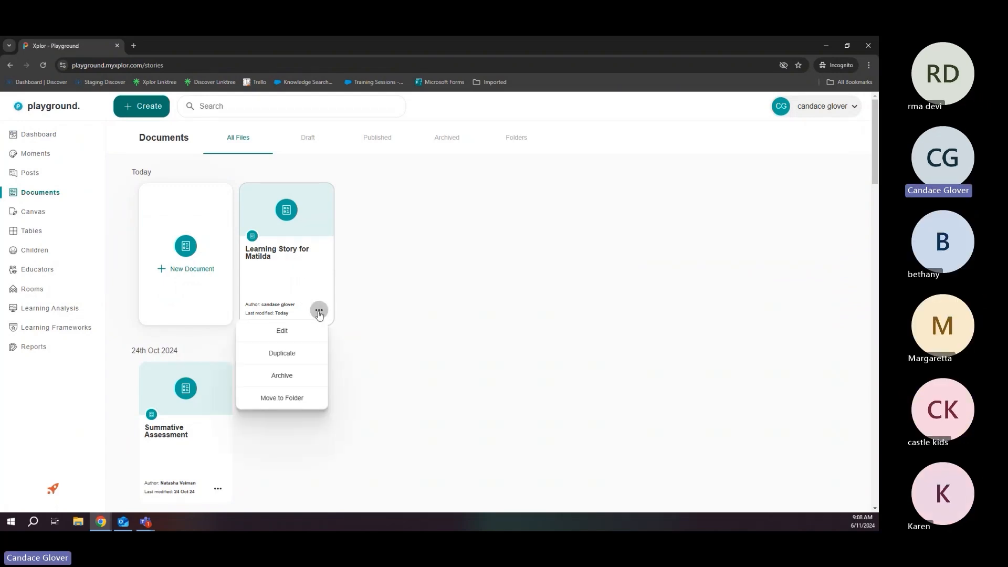
click(294, 332)
scroll(524, 345, down, 5)
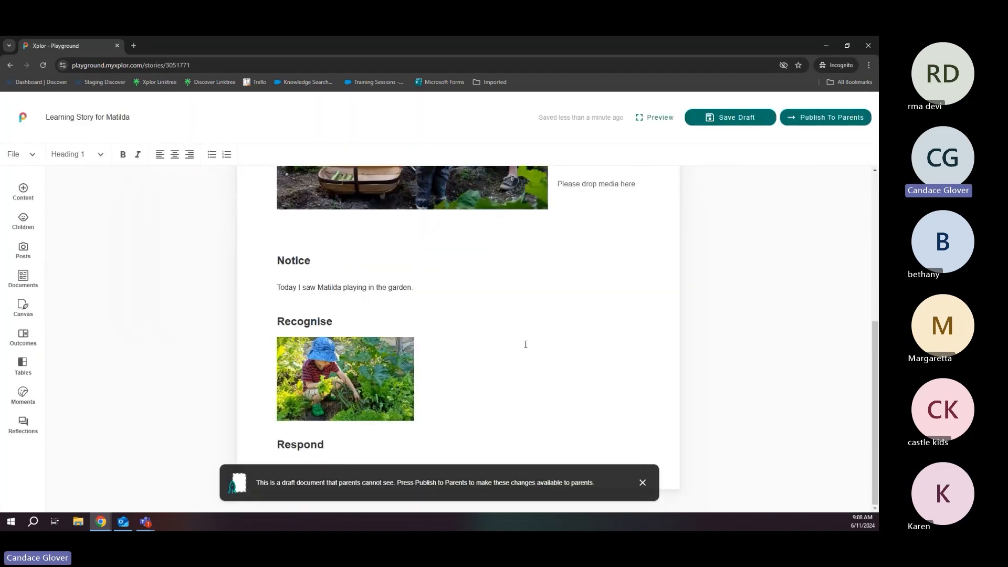
click(642, 482)
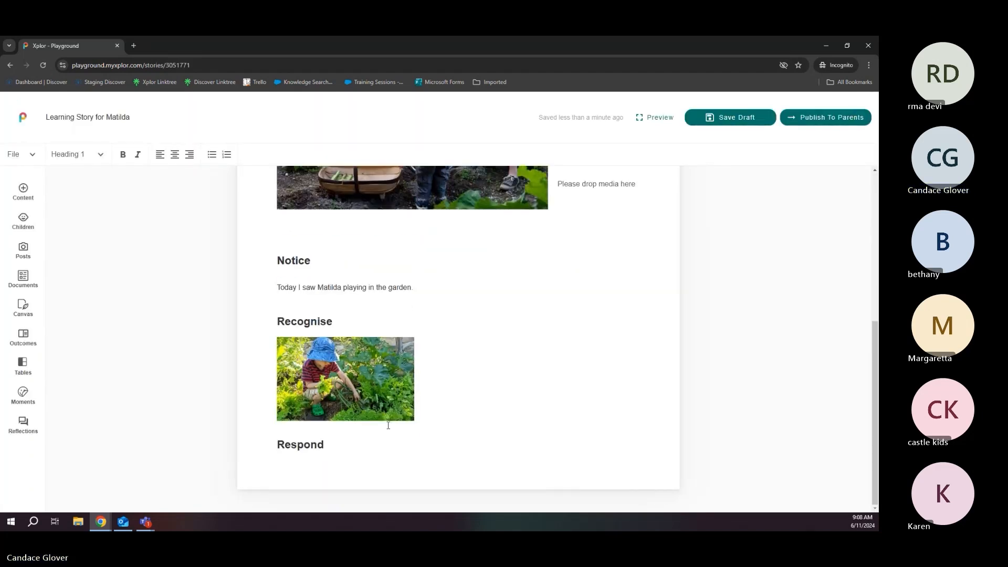
click(369, 455)
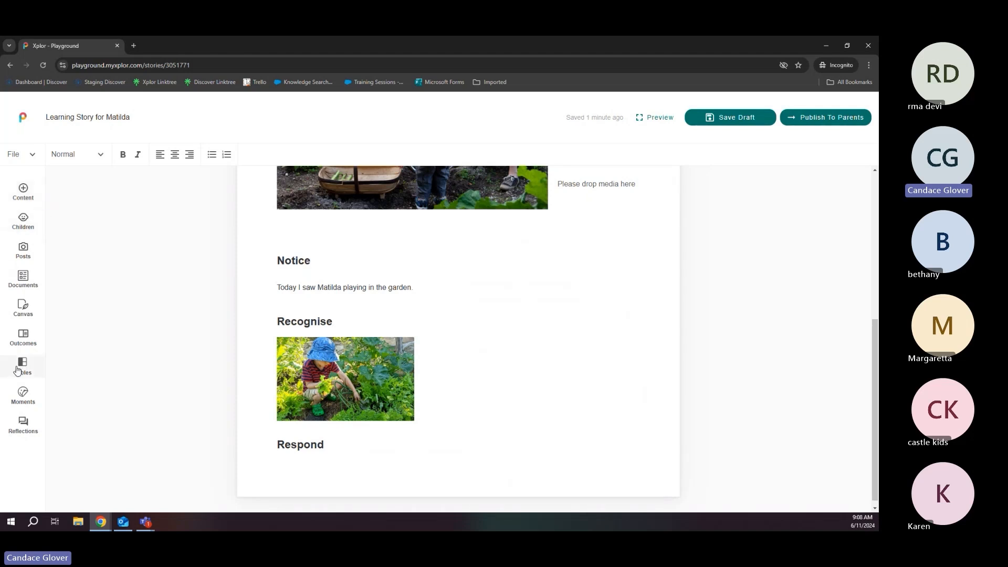
- Try tagging the first listed child beneath the "Respond" heading, and delete that tag from the document
click(28, 223)
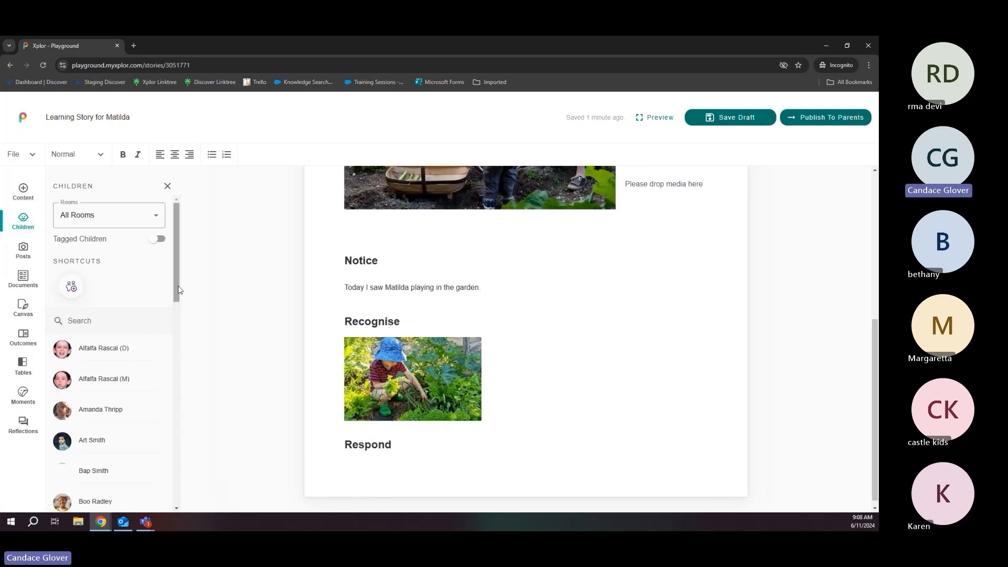
mouse_move(180, 273)
mouse_down()
mouse_move(181, 305)
mouse_move(179, 271)
mouse_up()
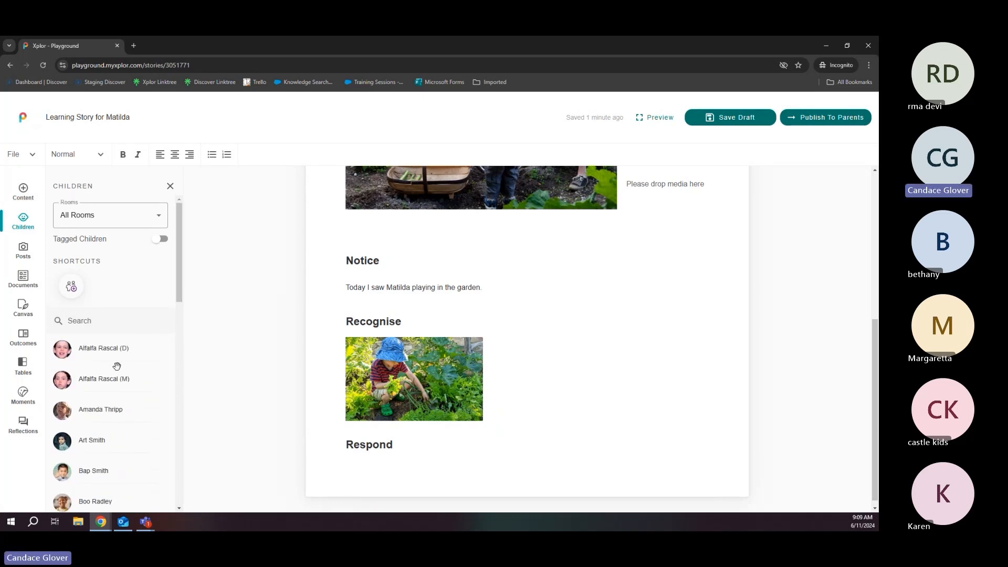
drag(116, 352, 415, 483)
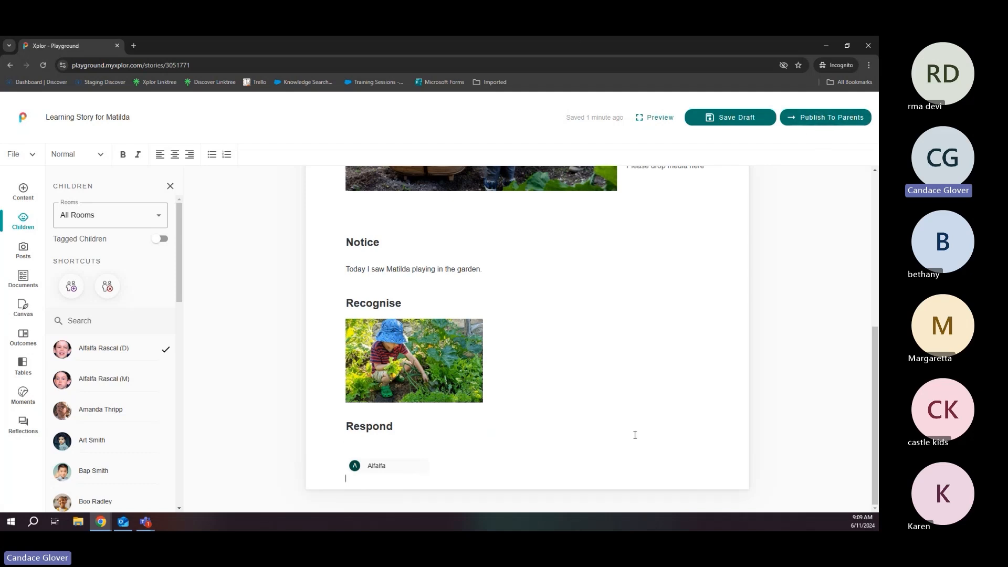
key(BackSpace)
key(BackSpace)
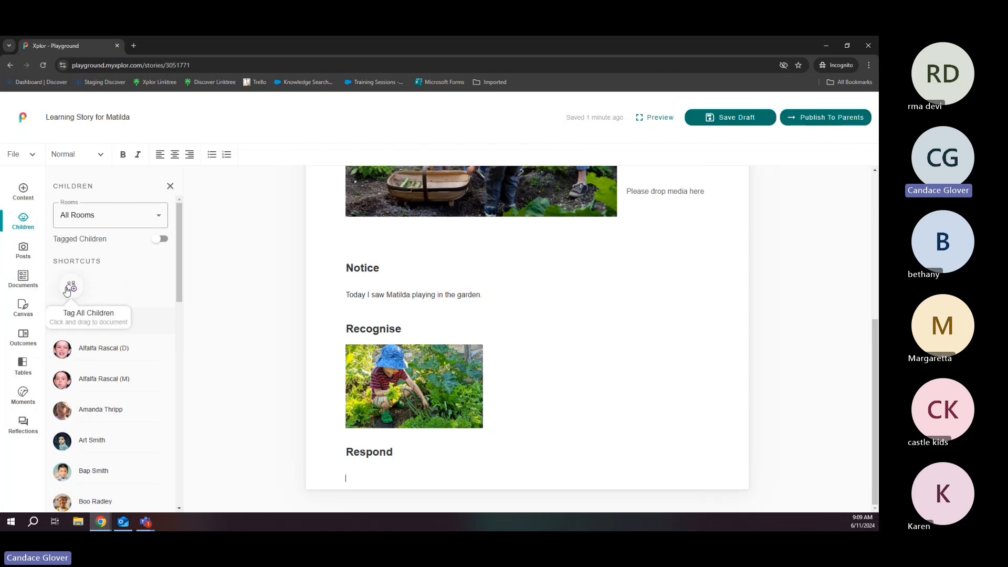
- Tag all children of Little Seeds ELC beneath the "Respond" heading and view the names in the group tag
drag(67, 290, 362, 479)
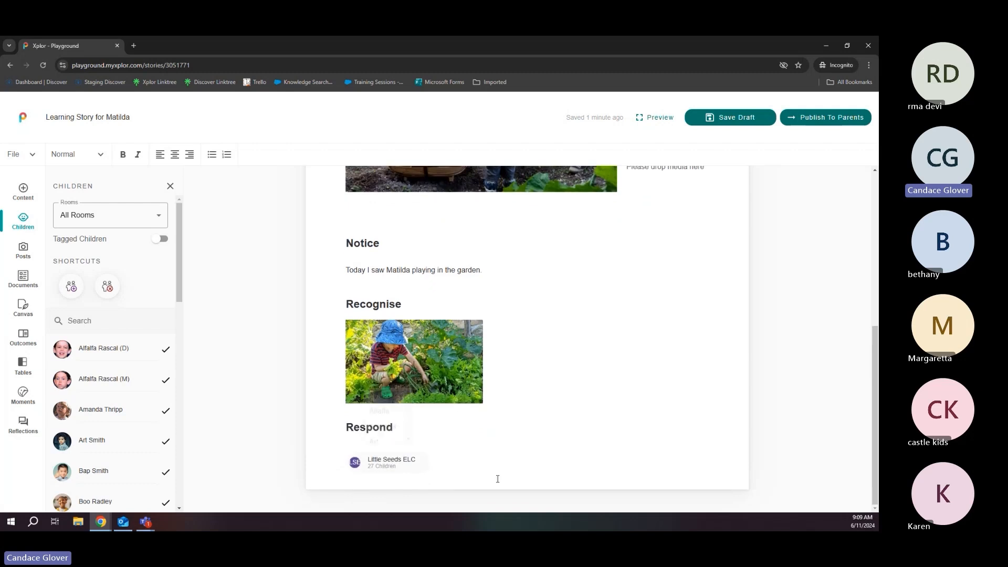
mouse_move(392, 462)
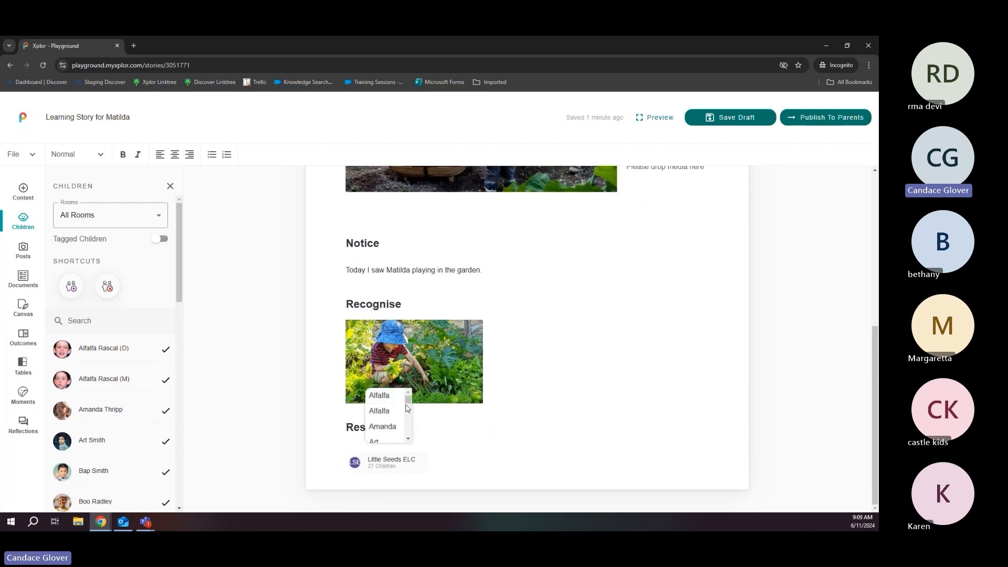
mouse_move(408, 402)
mouse_down()
mouse_move(409, 429)
mouse_move(409, 400)
mouse_up()
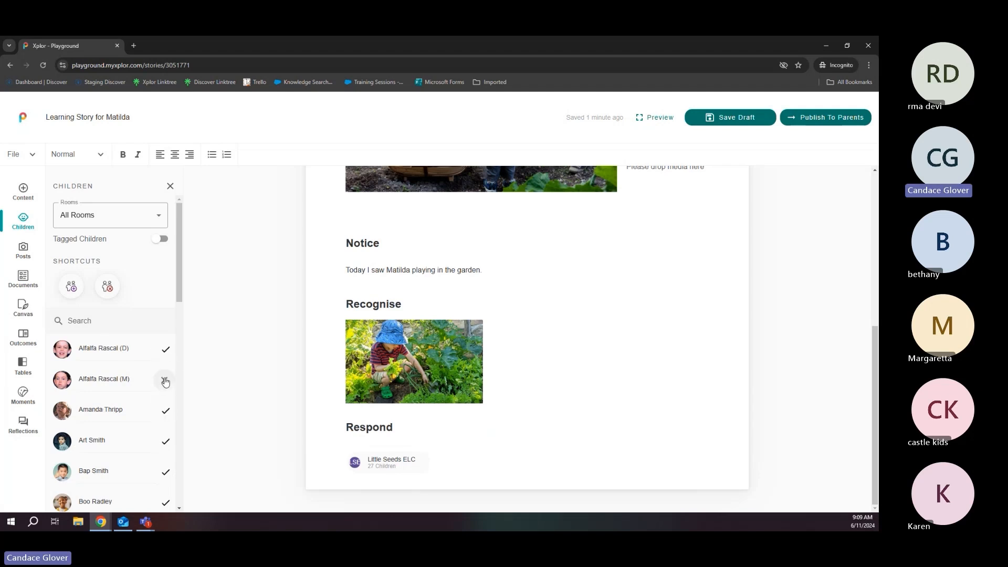
- Untag three individual children from the Little Seeds ELC group tag, leaving the others tagged
click(164, 411)
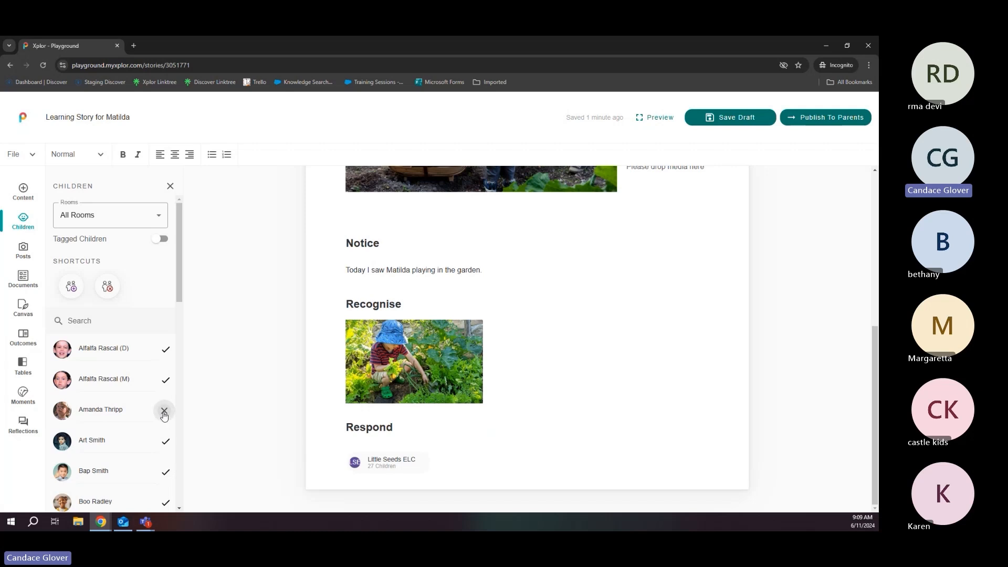
scroll(138, 421, down, 5)
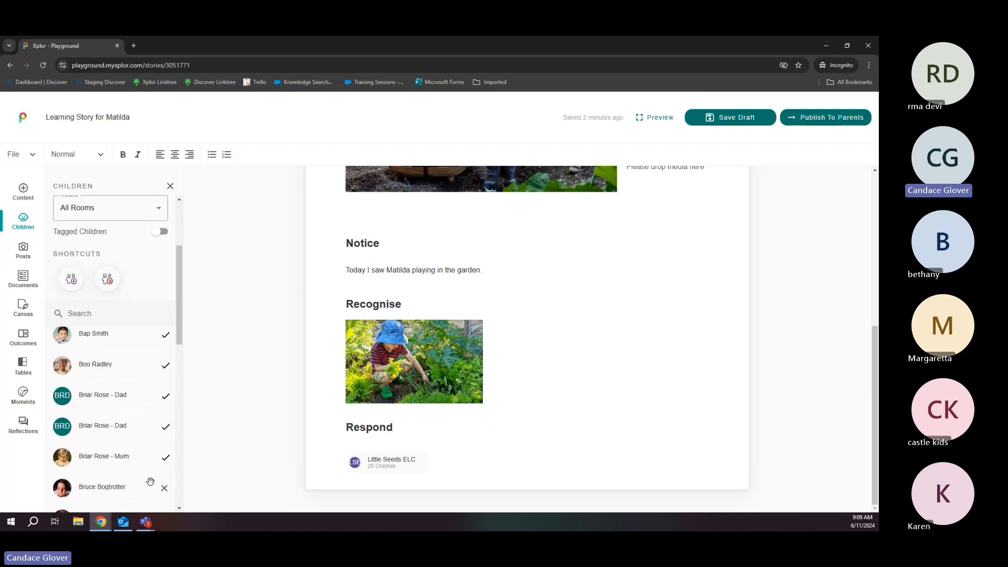
click(164, 413)
scroll(156, 422, down, 2)
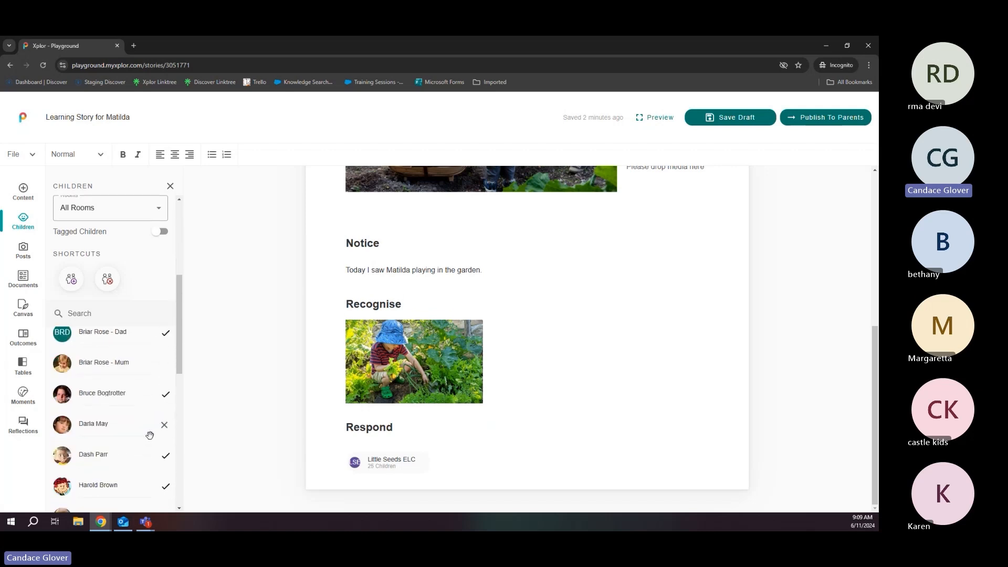
click(164, 412)
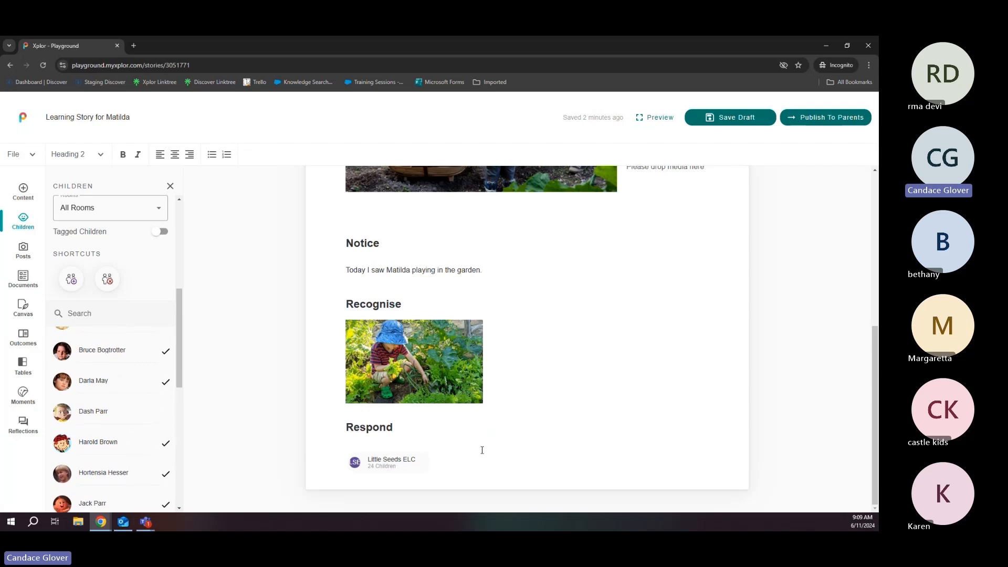
- Add one extra empty line between the "Respond" heading and the Little Seeds ELC group tag
click(438, 435)
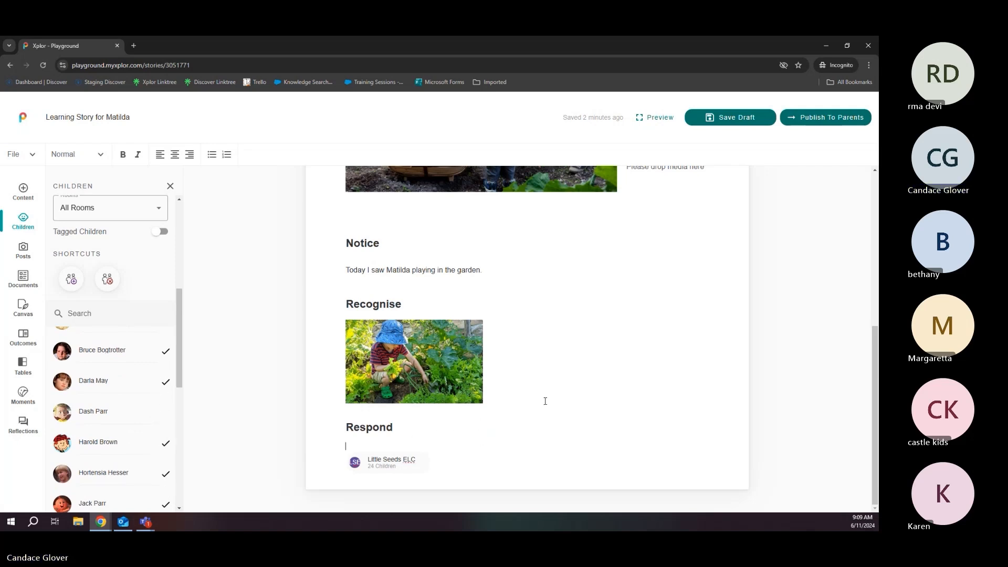
key(Return)
key(Return)
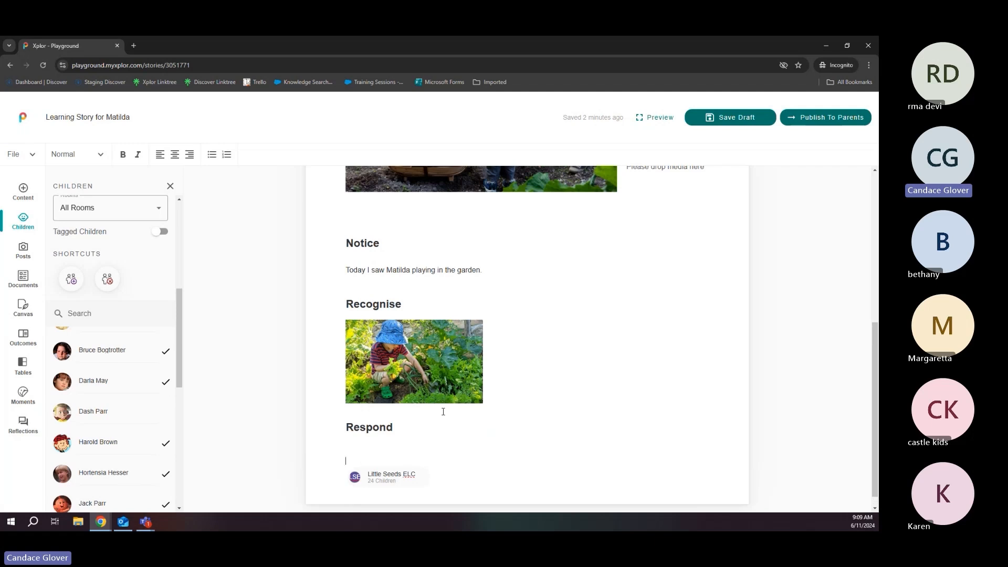
scroll(596, 368, up, 5)
scroll(596, 371, down, 5)
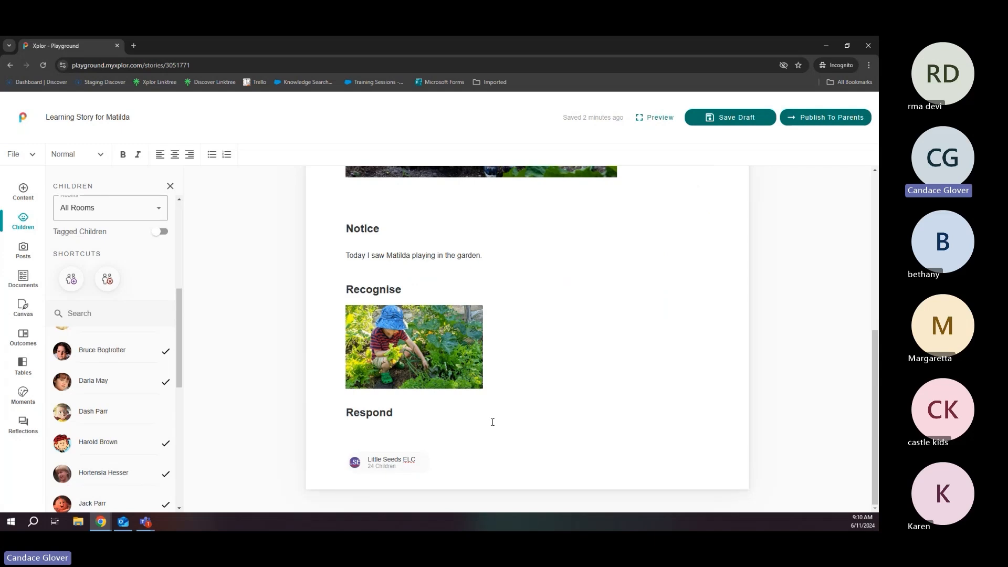
key(BackSpace)
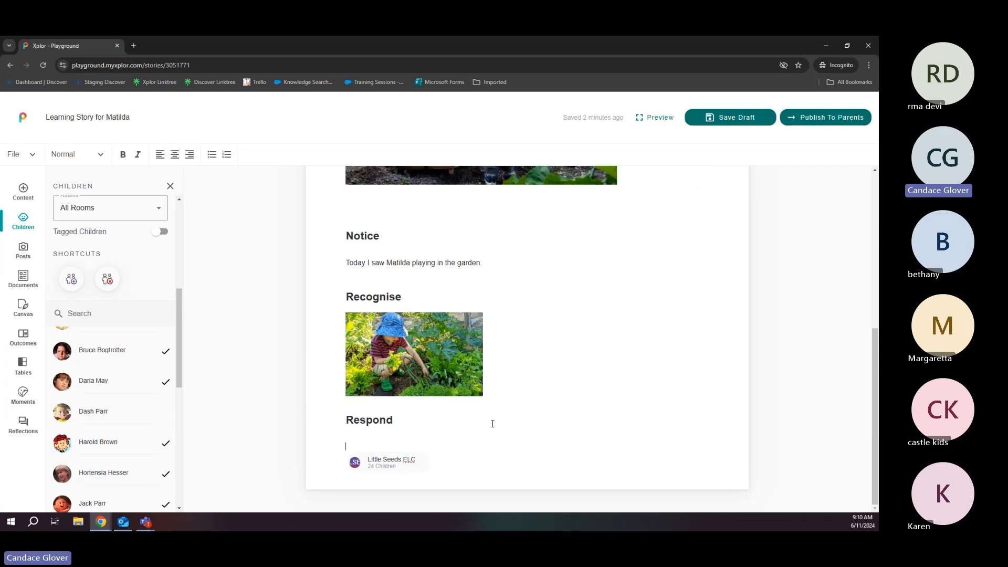
- Embed the gardening post dated Fri, 6 Sep 2024 on the empty line beneath the "Notice" sentence
click(452, 281)
scroll(521, 300, up, 6)
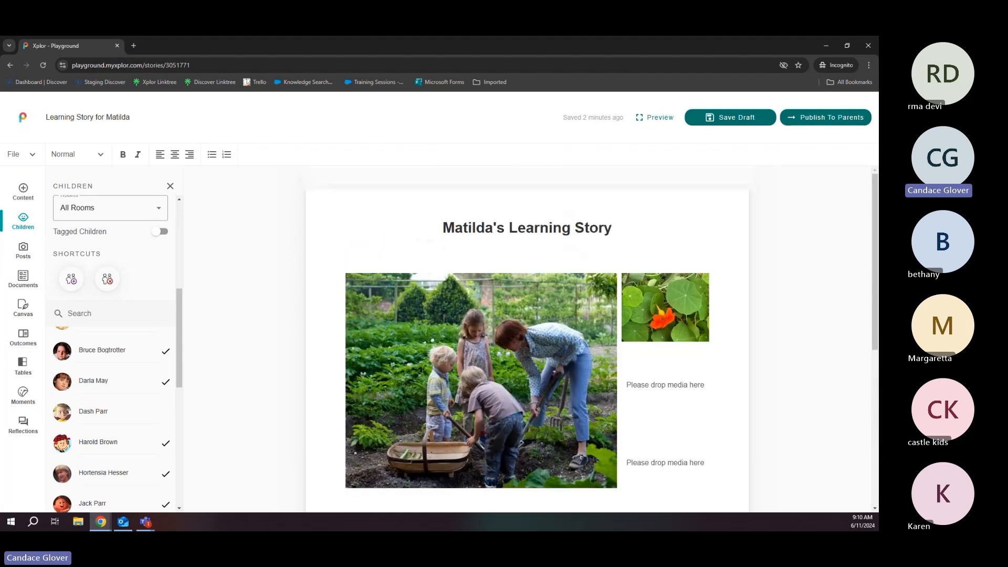
scroll(520, 299, down, 6)
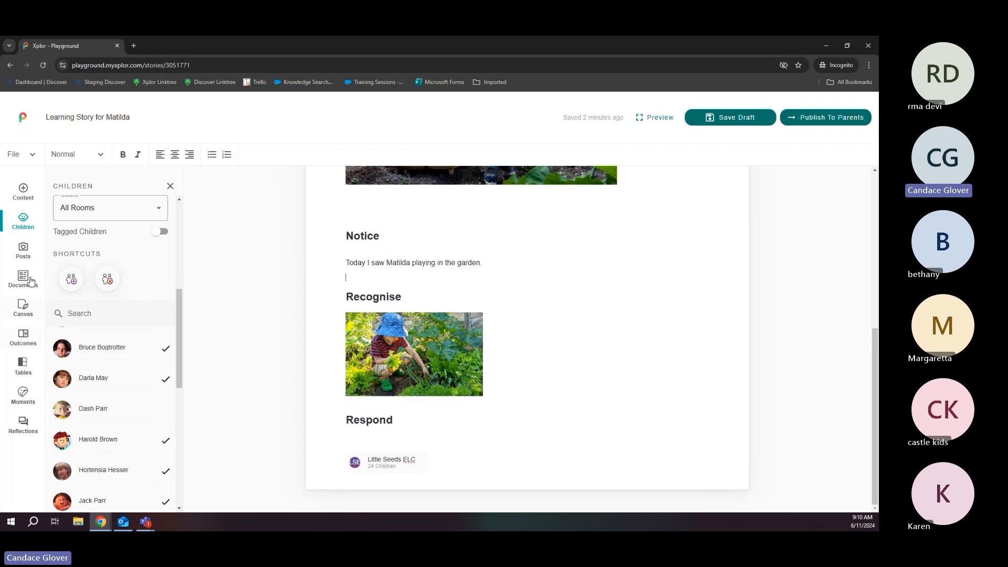
click(23, 256)
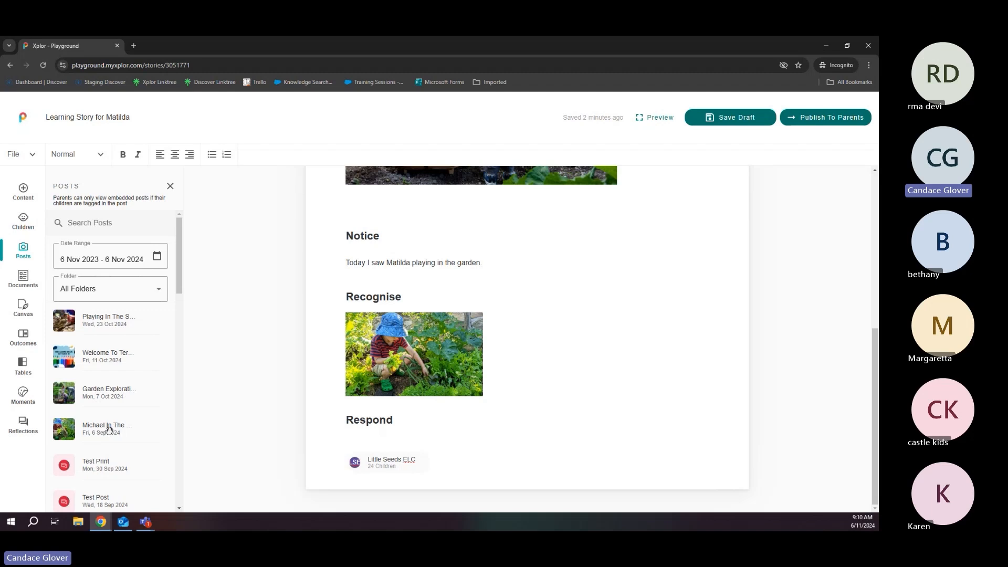
drag(109, 430, 422, 276)
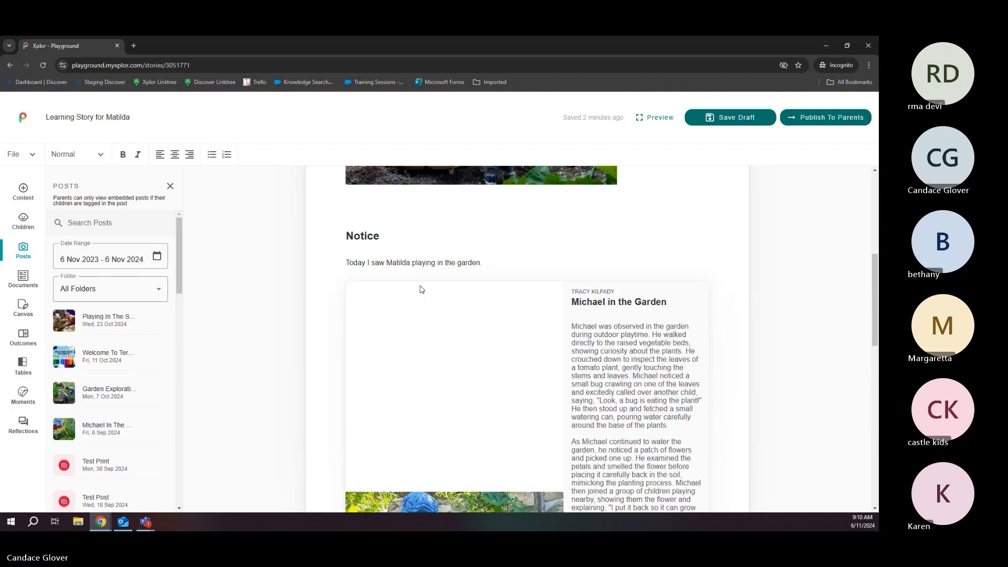
- Examine the embedded post's text, learning outcomes and tagged children, and the names in the group tag beneath "Respond"
scroll(452, 307, down, 8)
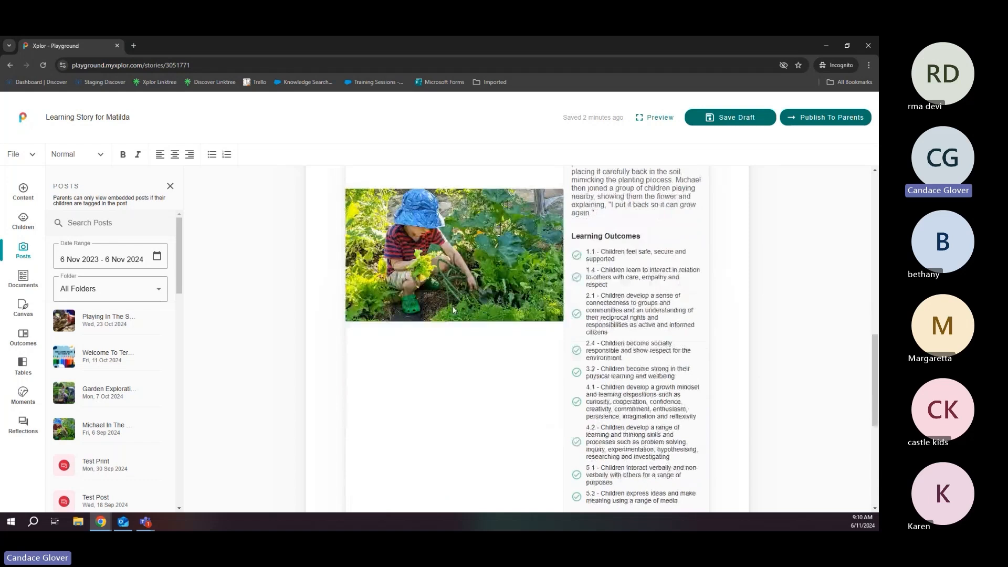
scroll(454, 309, up, 5)
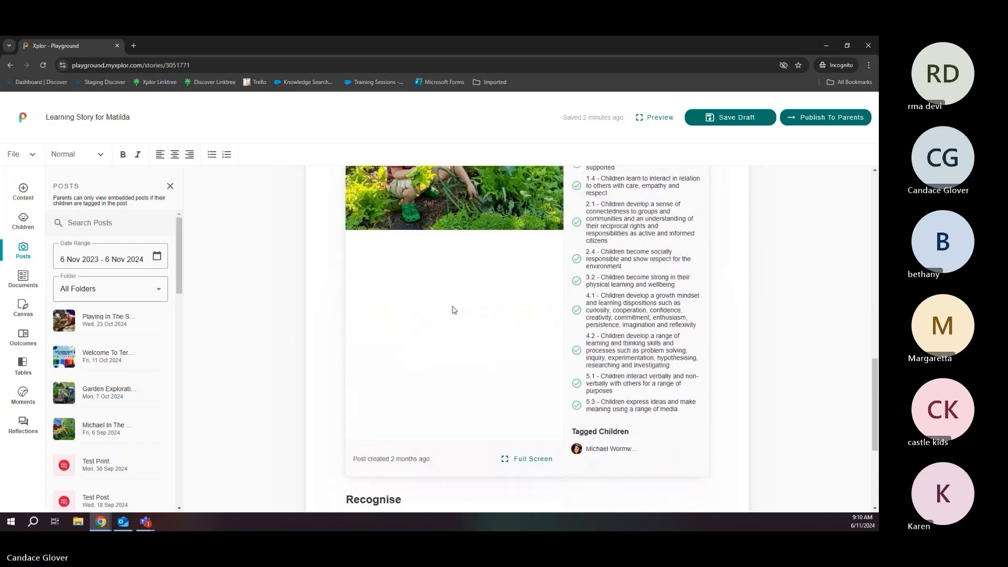
scroll(452, 308, up, 5)
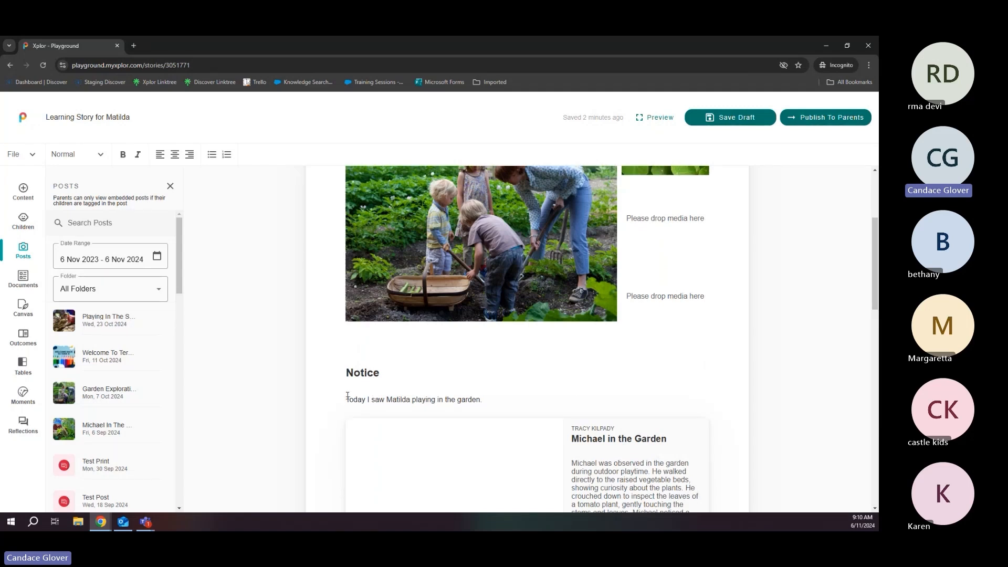
scroll(405, 414, down, 8)
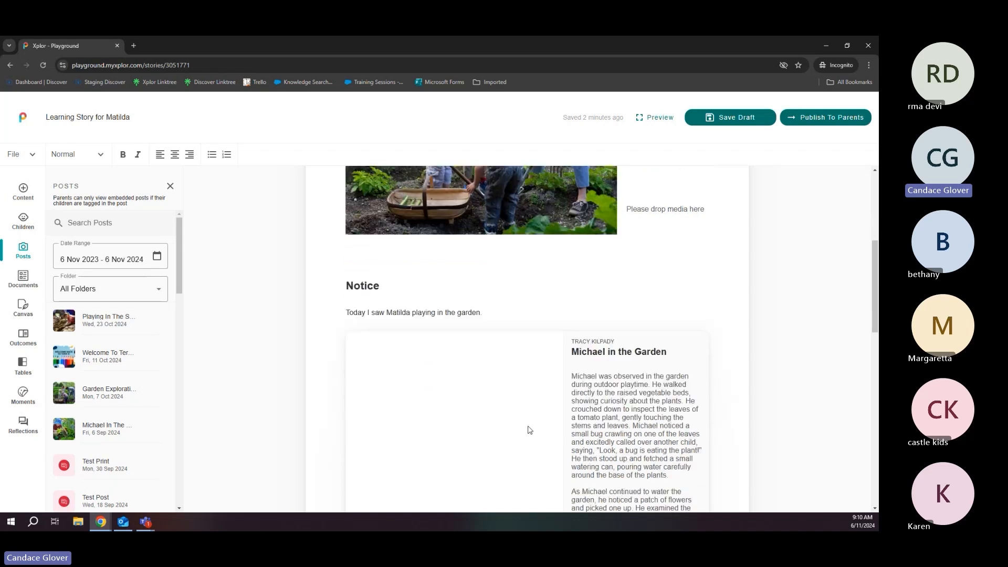
scroll(513, 437, down, 4)
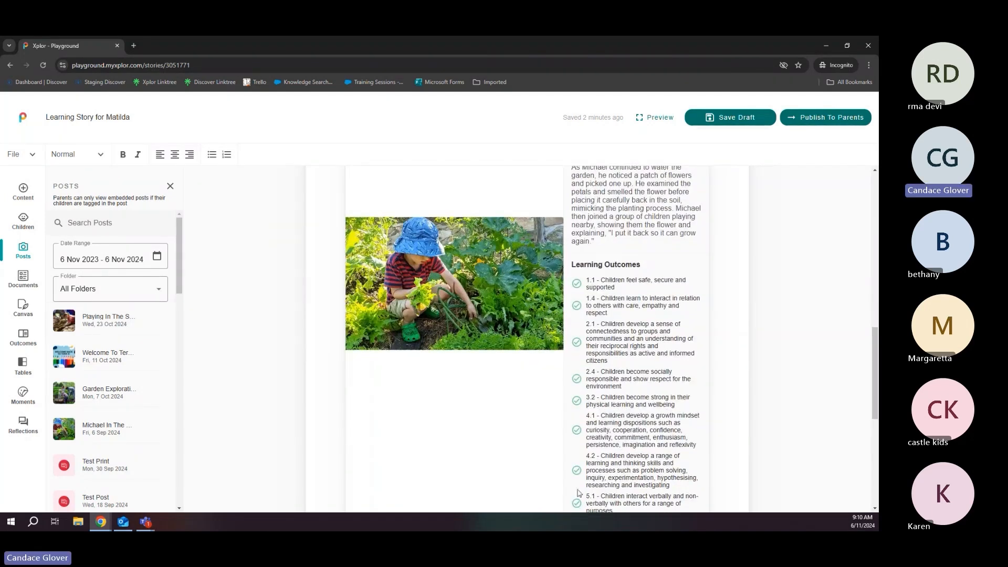
scroll(579, 470, down, 1)
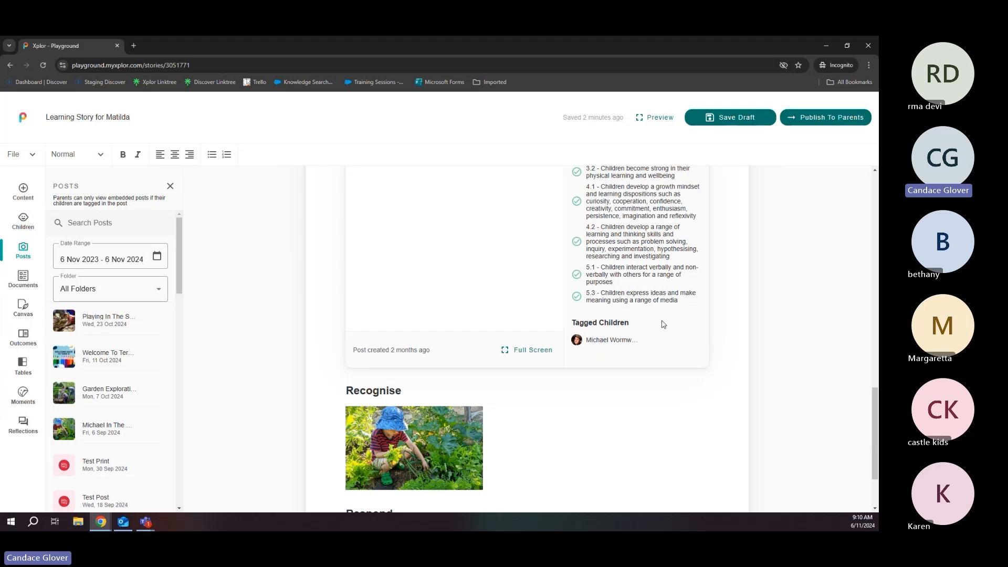
scroll(541, 437, down, 2)
click(381, 461)
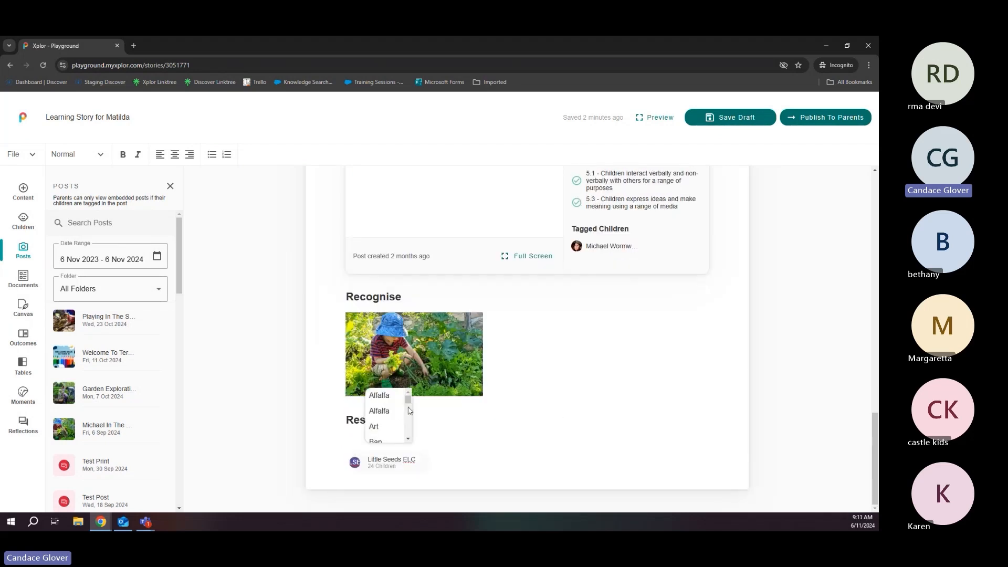
mouse_move(411, 403)
mouse_down()
mouse_move(413, 442)
mouse_move(410, 399)
mouse_up()
click(622, 349)
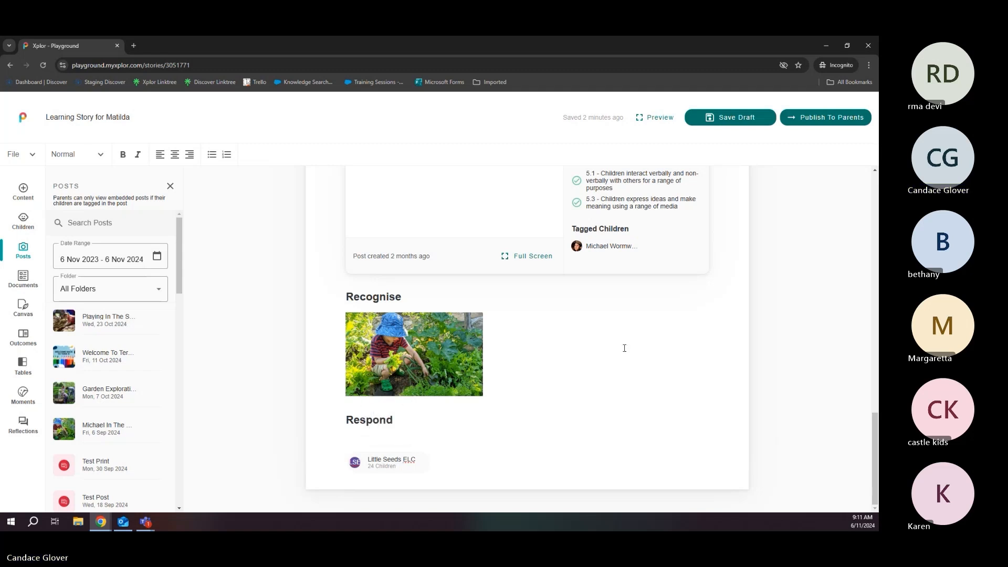
- Review the story from the embedded post up to the photo collage and back to "Respond", and close the list of posts
scroll(580, 321, up, 4)
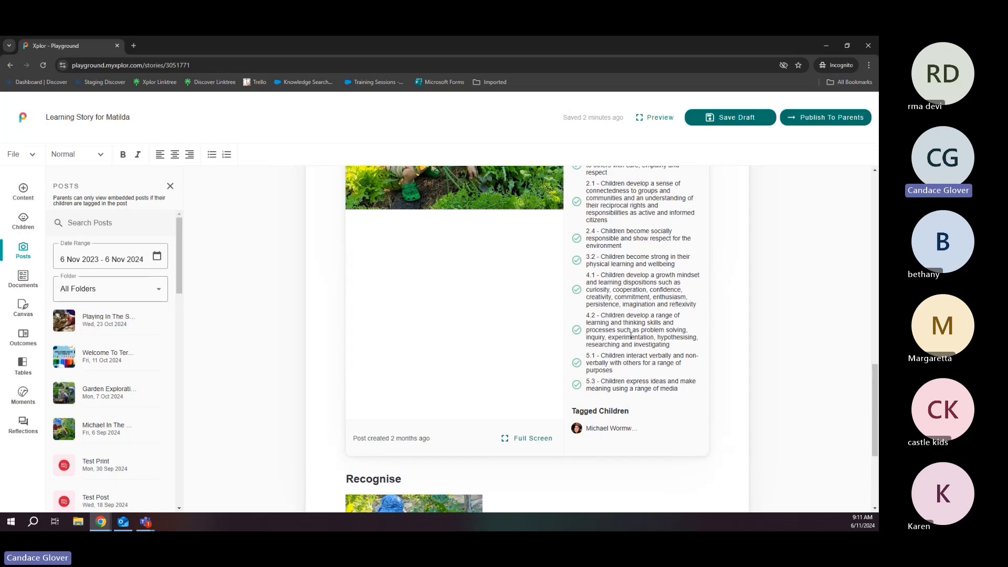
scroll(556, 279, up, 5)
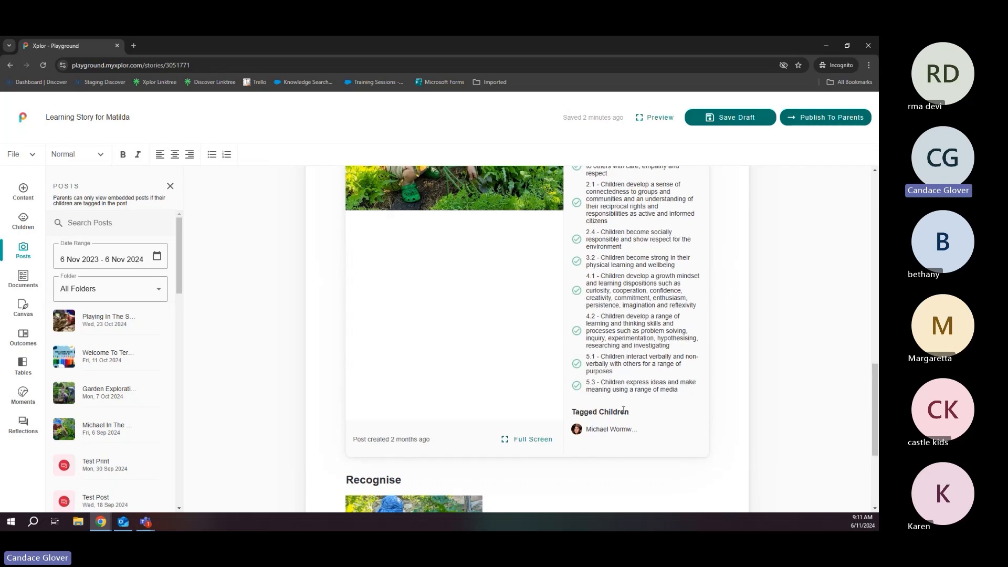
scroll(556, 279, up, 8)
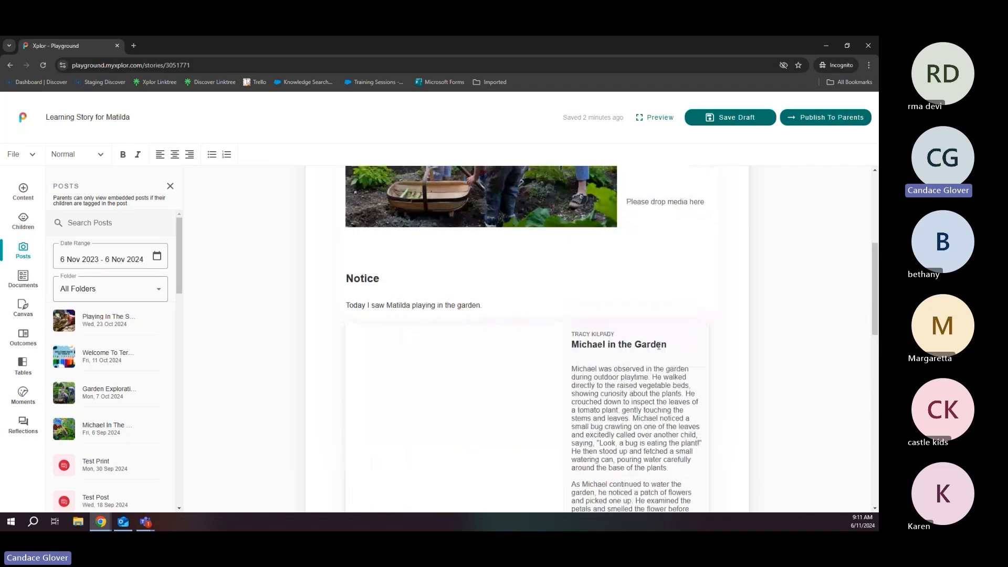
scroll(659, 347, up, 1)
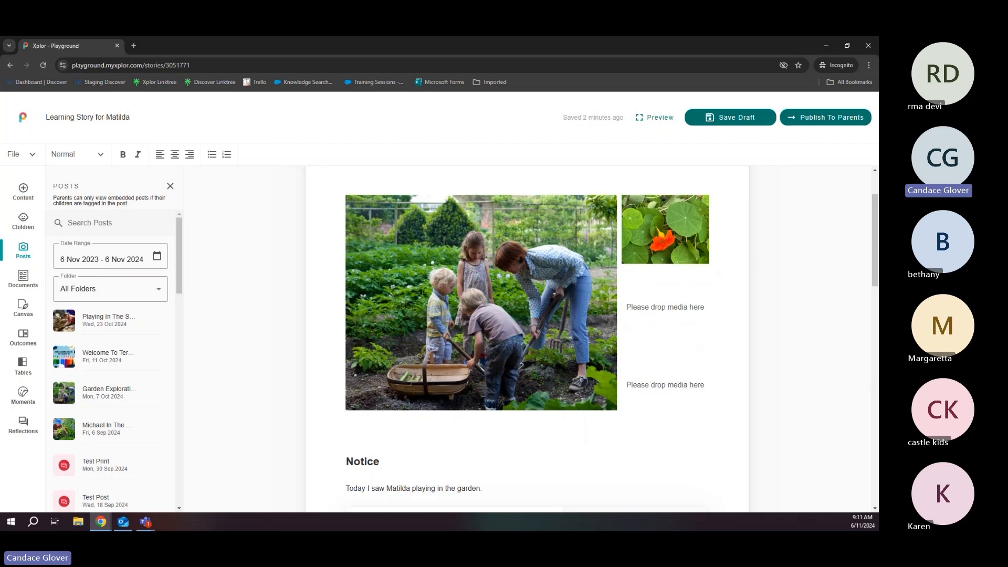
scroll(583, 369, down, 2)
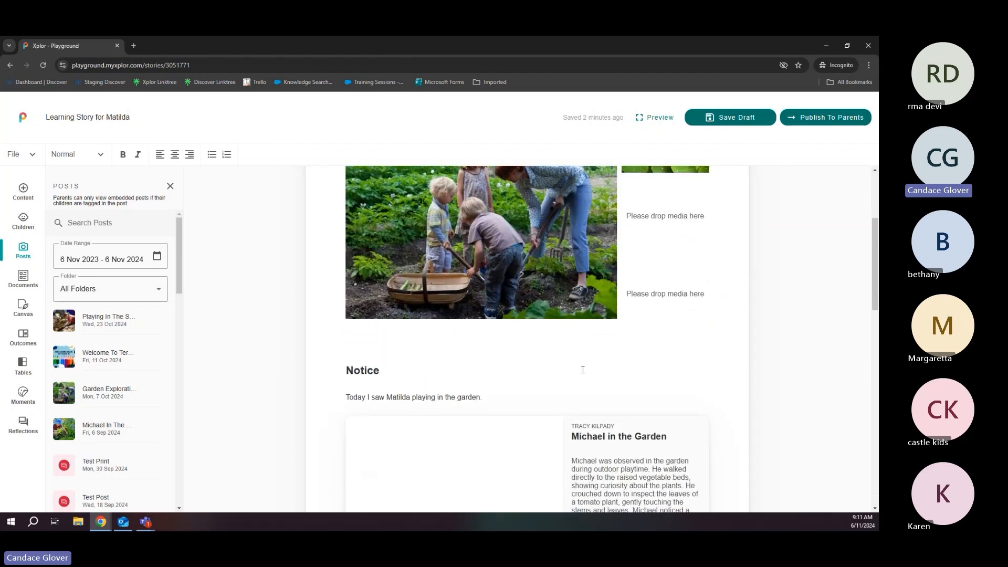
scroll(582, 370, down, 10)
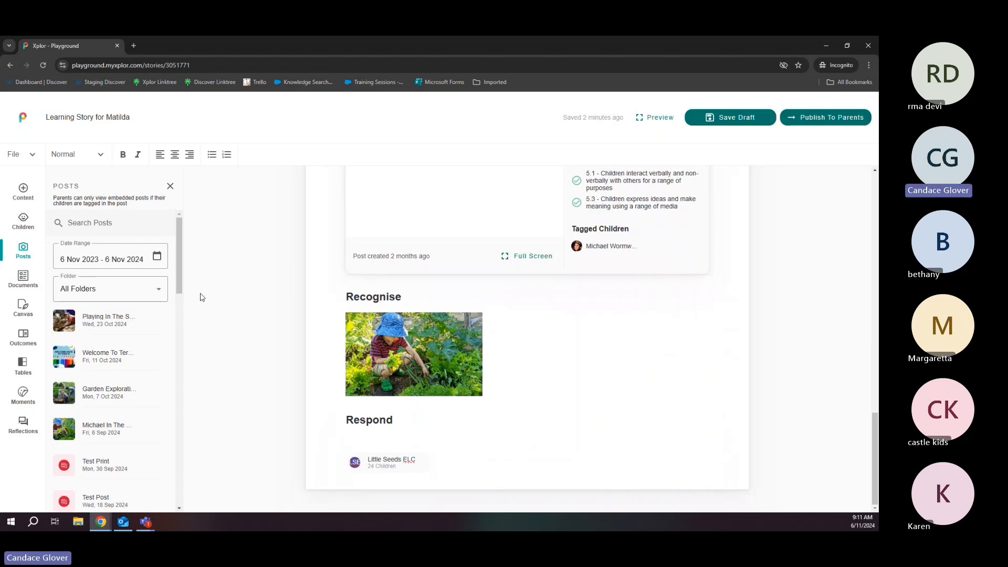
click(170, 186)
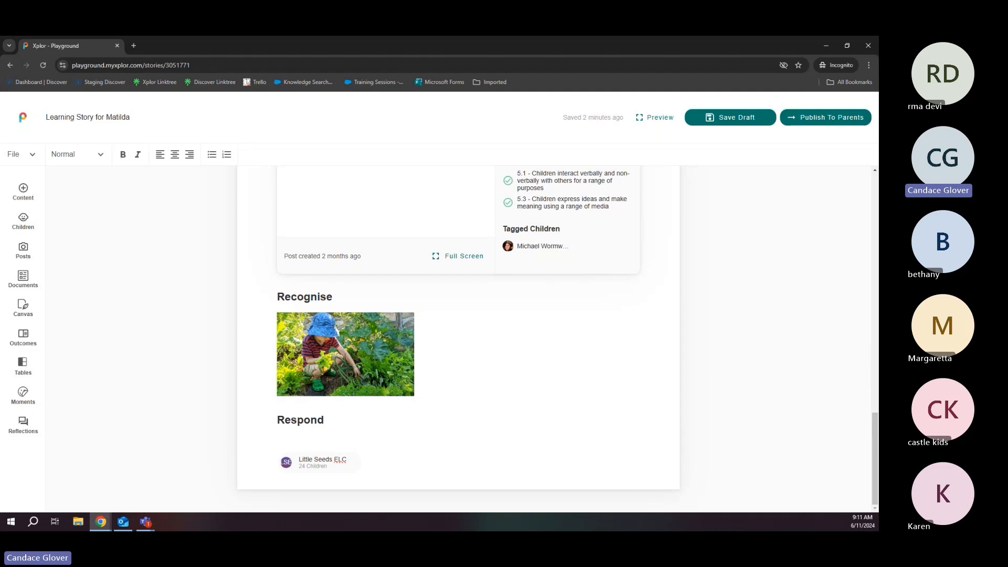
key(alt+Tab)
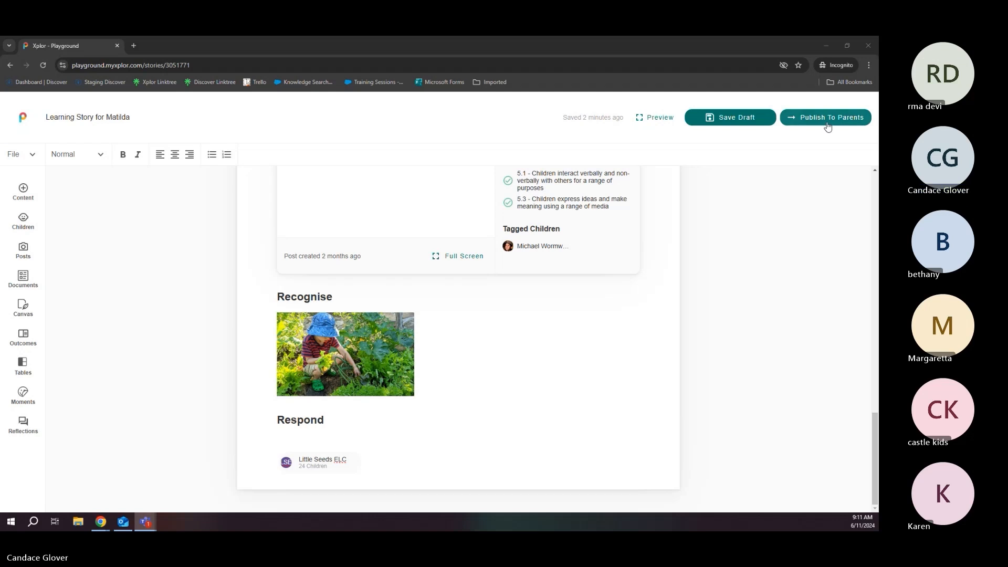
- Save the learning story as a draft and return to the dashboard
click(750, 125)
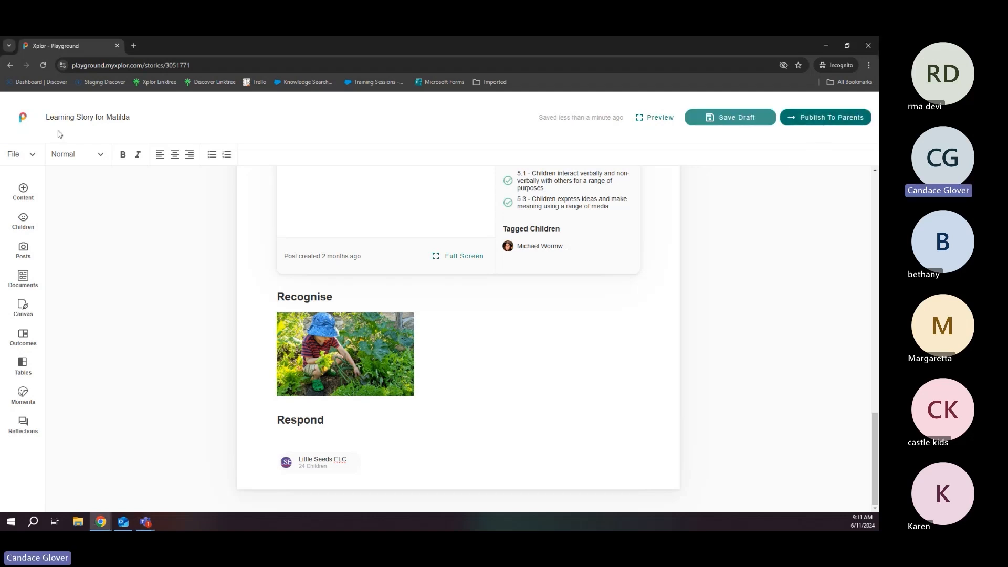
click(23, 117)
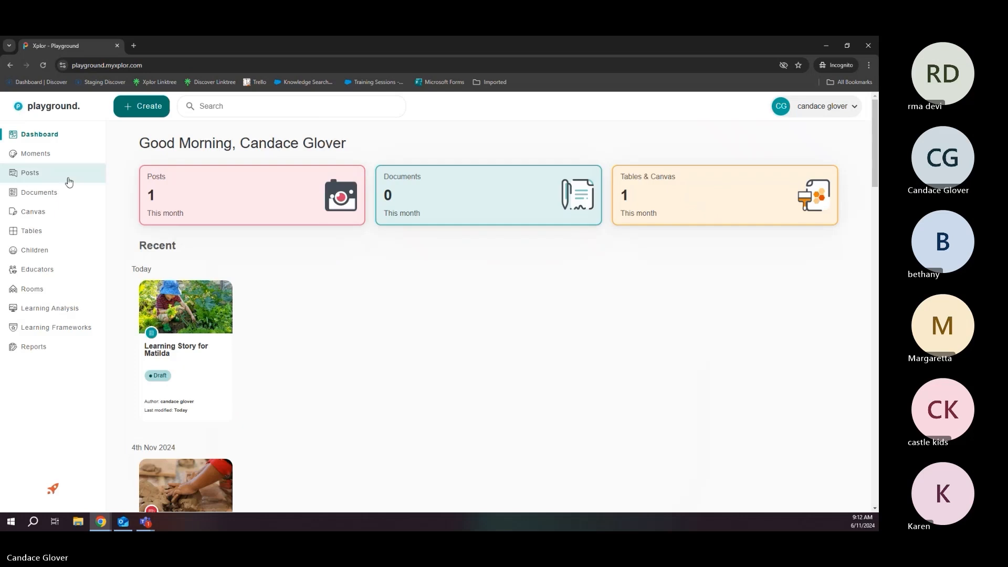
- Create a new table from the Blank layout and add two extra rows below the existing ones
click(37, 237)
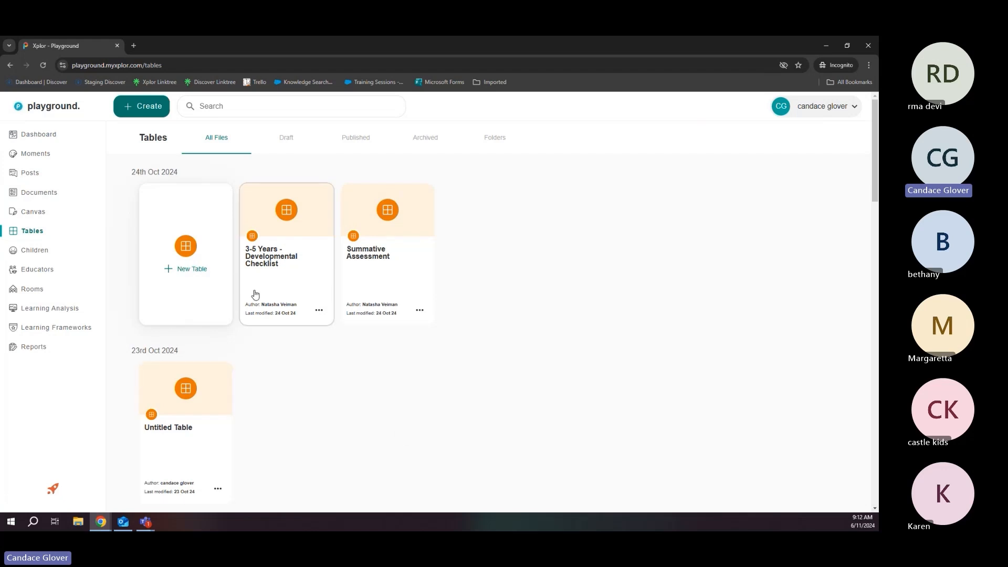
click(199, 276)
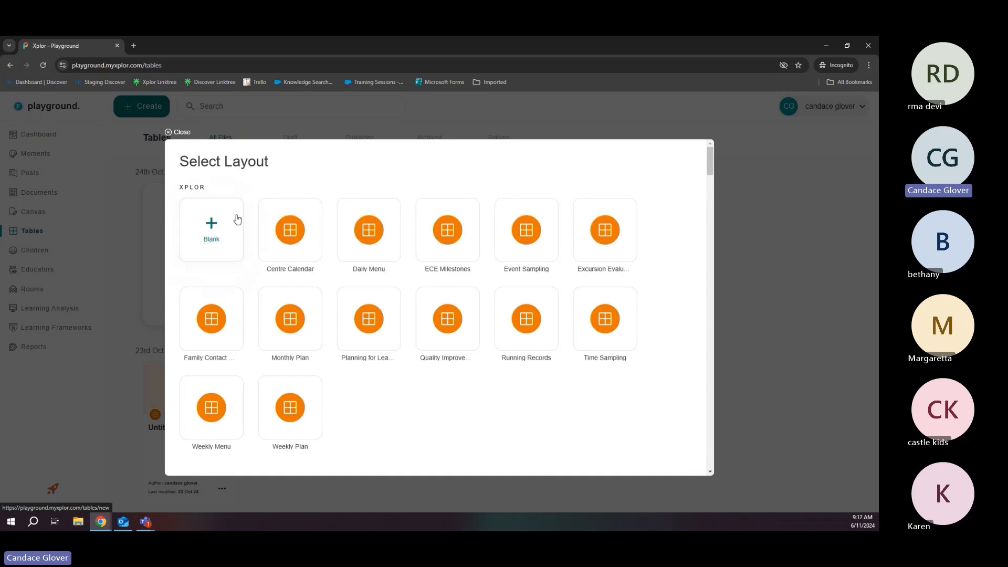
click(215, 234)
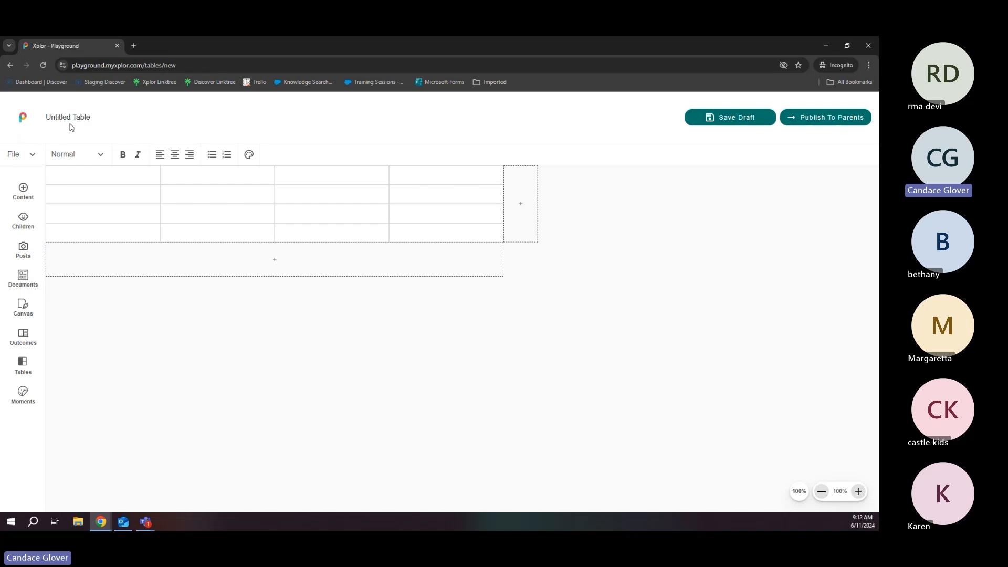
click(262, 272)
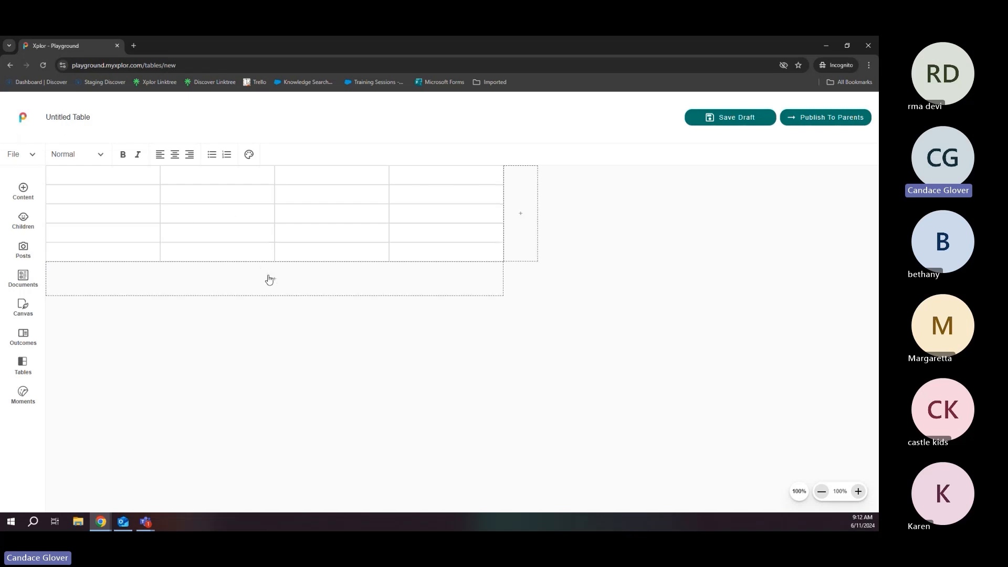
click(268, 278)
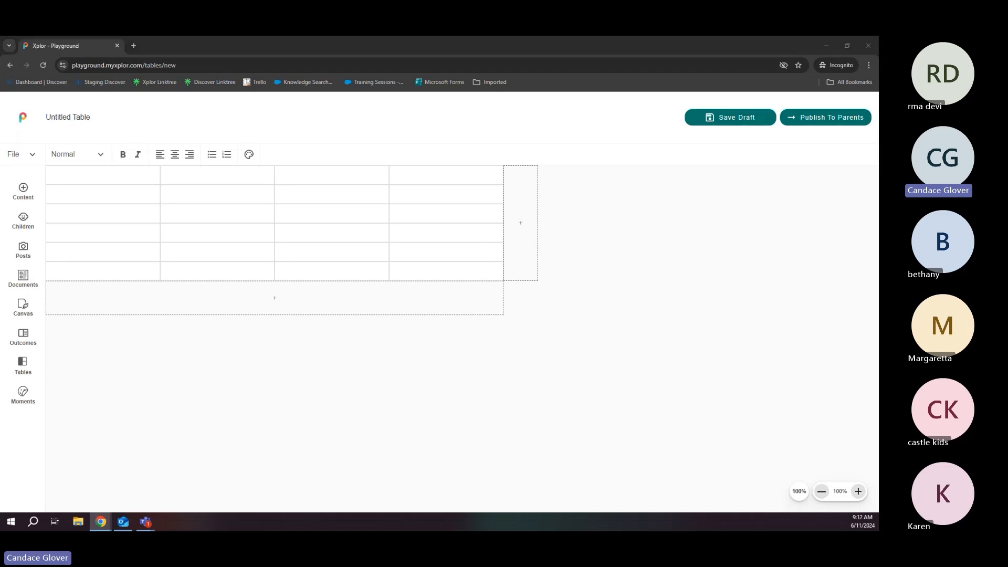
click(92, 176)
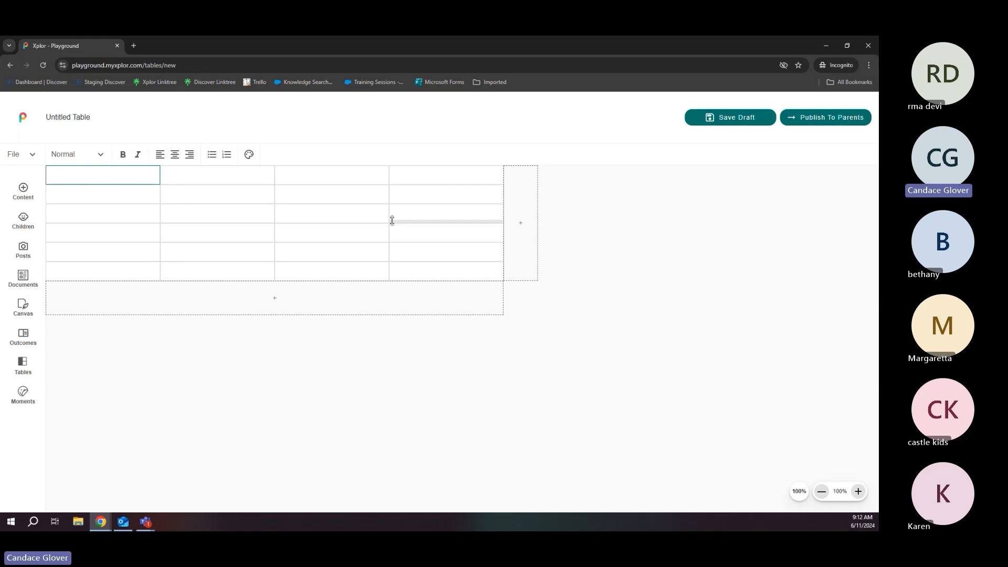
key(Tab)
key(Tab)
key(Tab)
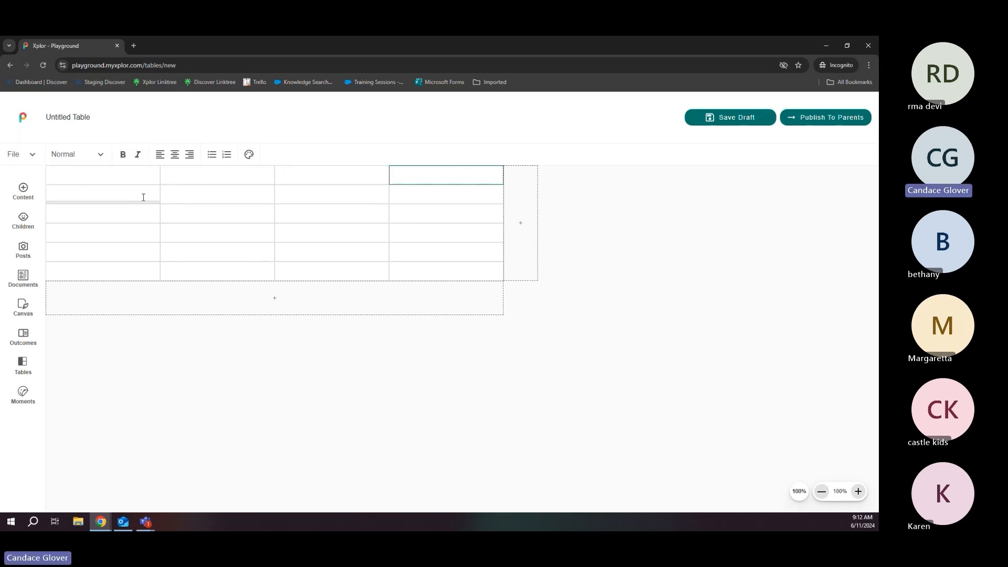
- Title the table's first cell with the child's first name in possessive form followed by "Learning Stories"
click(116, 175)
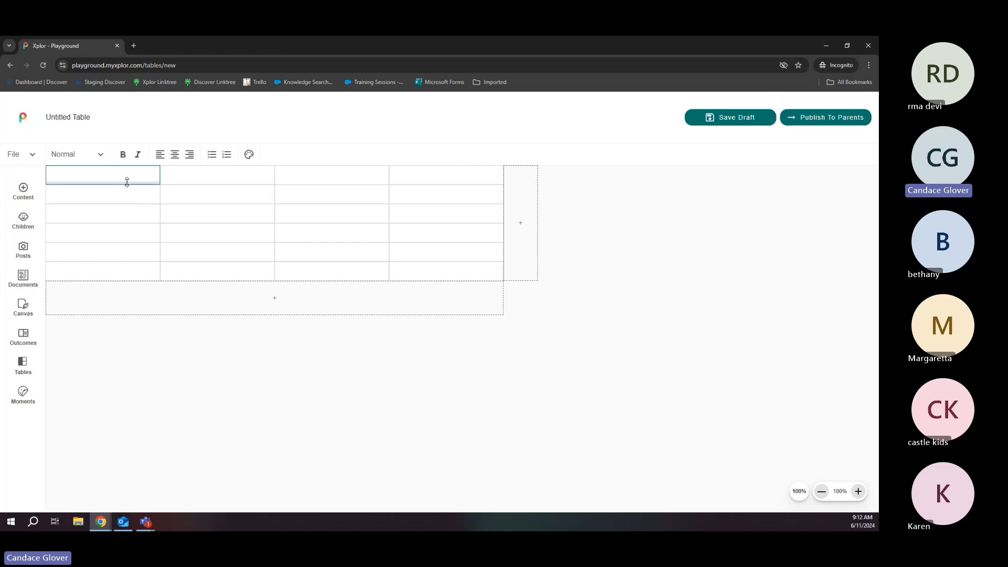
text(Naeve's Learninhg)
key(BackSpace)
key(BackSpace)
text(g Stories)
- Try "Butterfly Room" in place of the child's name in the first cell's title, and restore the child's name
key(ctrl+shift+Left)
text(Butterfly)
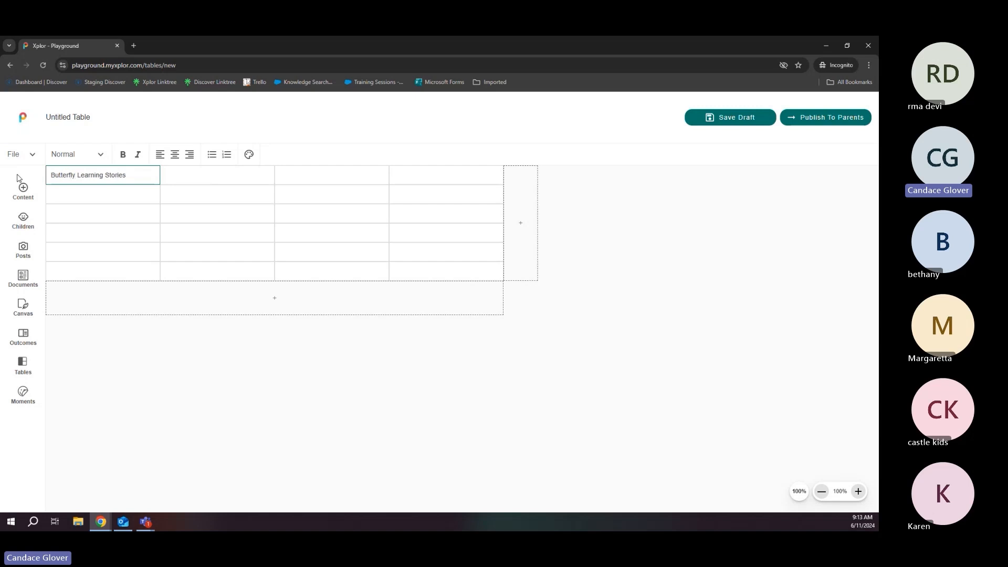
text( Room)
key(BackSpace)
key(BackSpace)
key(BackSpace)
key(BackSpace)
key(BackSpace)
key(BackSpace)
key(BackSpace)
key(BackSpace)
key(BackSpace)
key(BackSpace)
key(BackSpace)
key(BackSpace)
key(BackSpace)
key(BackSpace)
text(Naeve's)
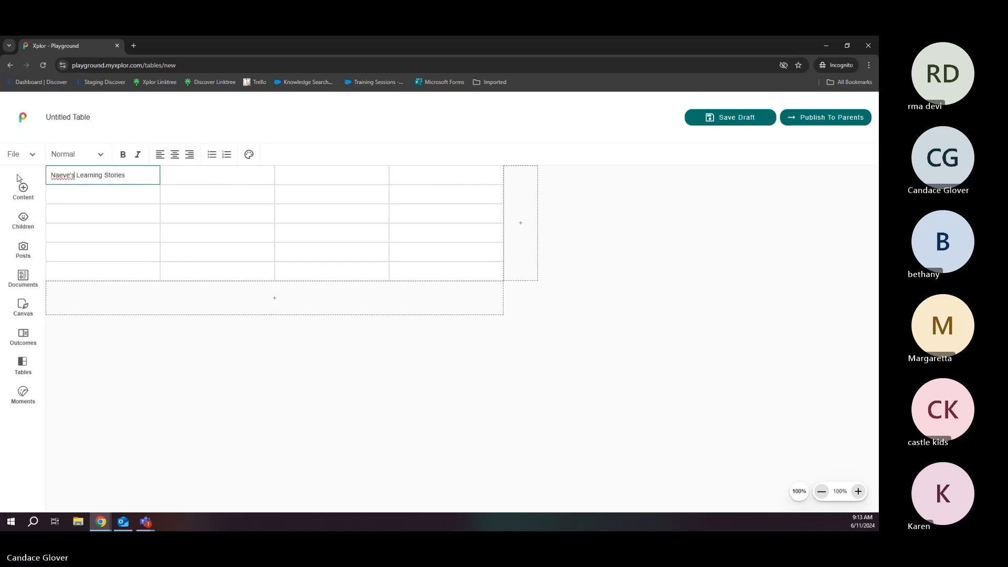
click(259, 173)
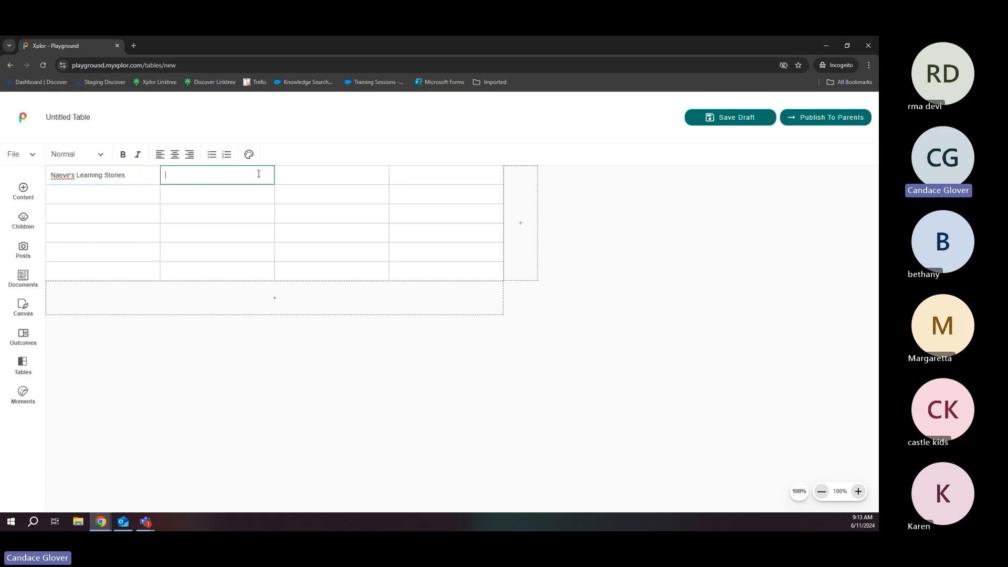
click(337, 177)
click(429, 181)
- Format the title text in the table's first cell as Heading 4
drag(130, 175, 51, 176)
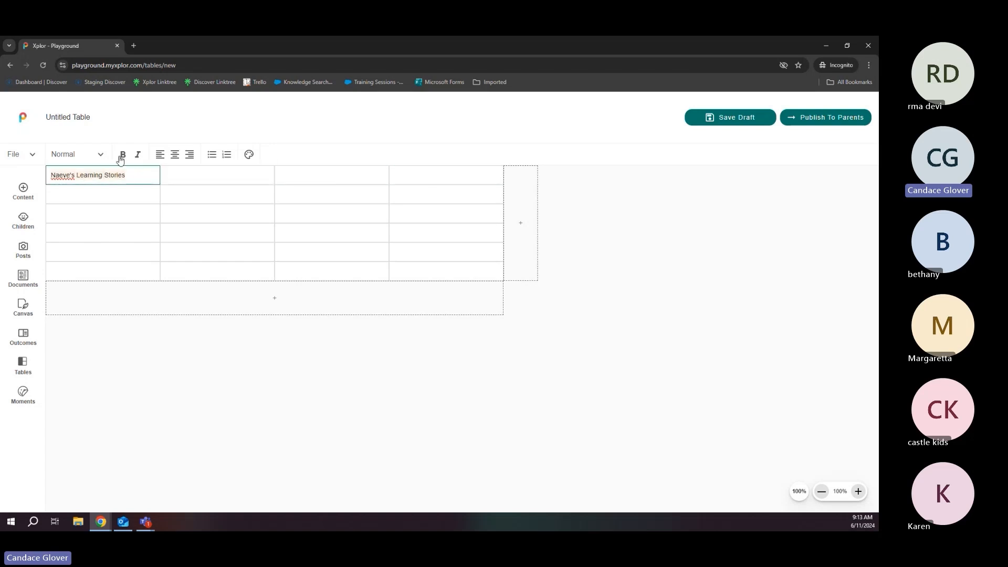
click(99, 156)
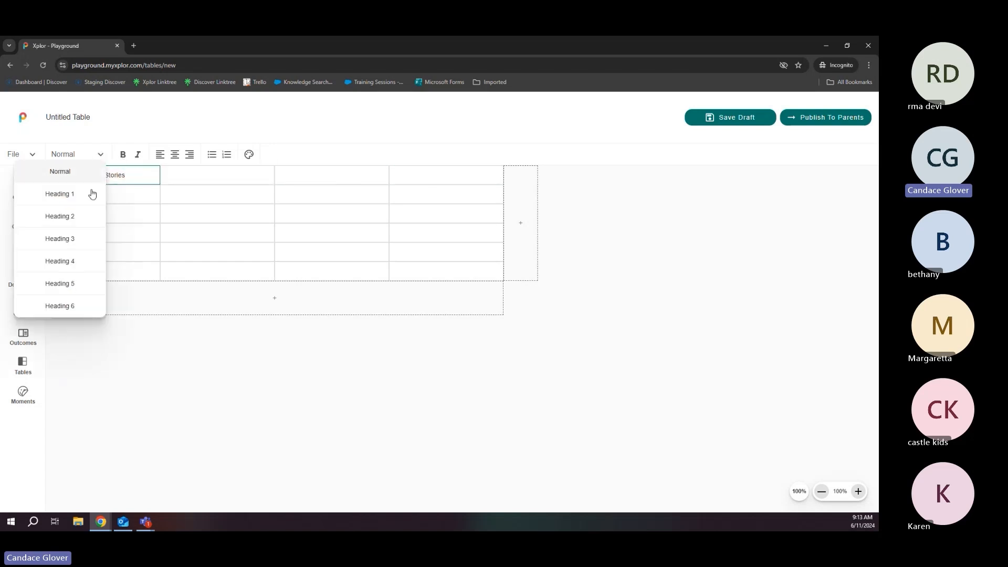
click(74, 239)
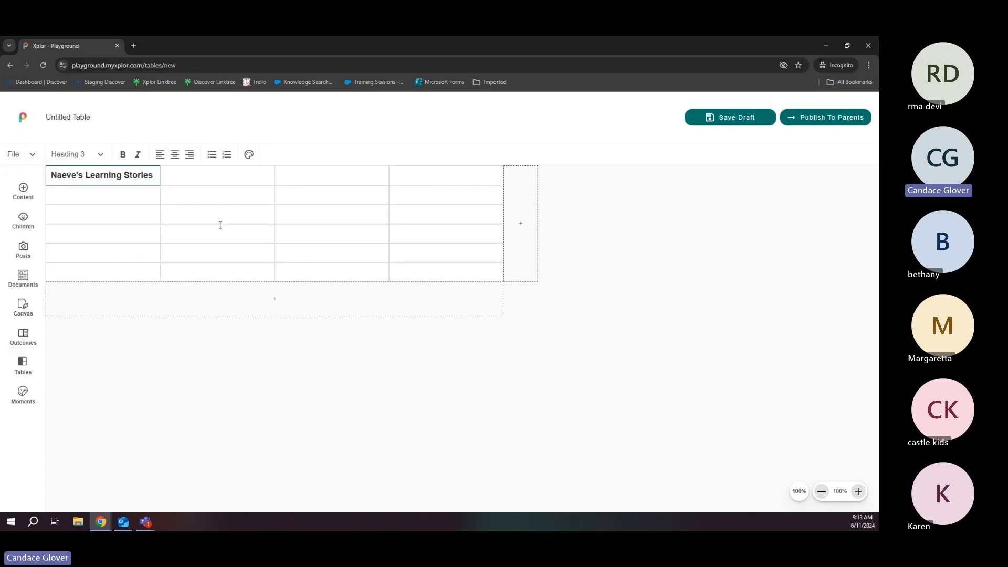
click(99, 154)
click(74, 257)
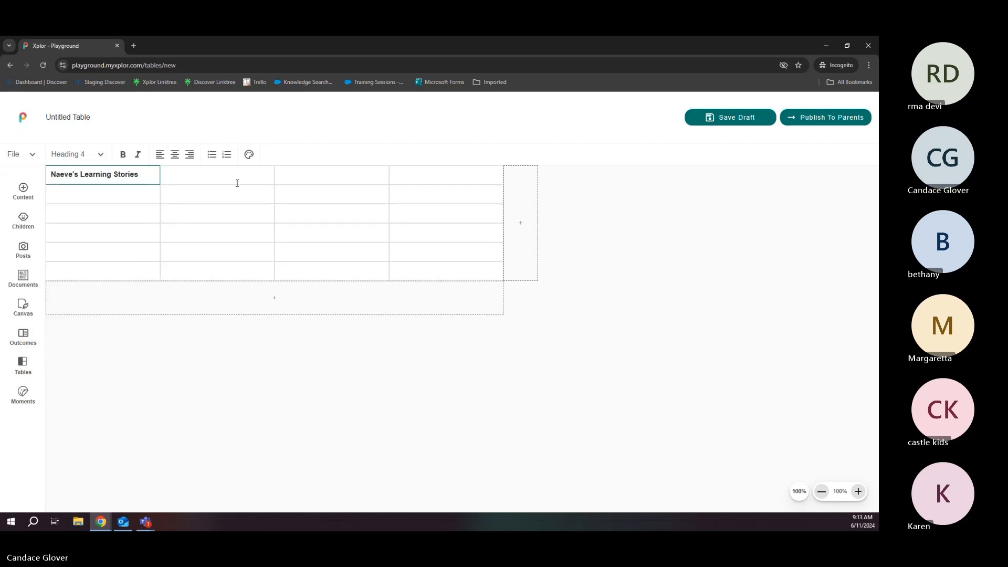
- Enter "Notice", "Recognise" and "Respond" in the remaining three cells of the table's first row
click(223, 173)
text(Notice)
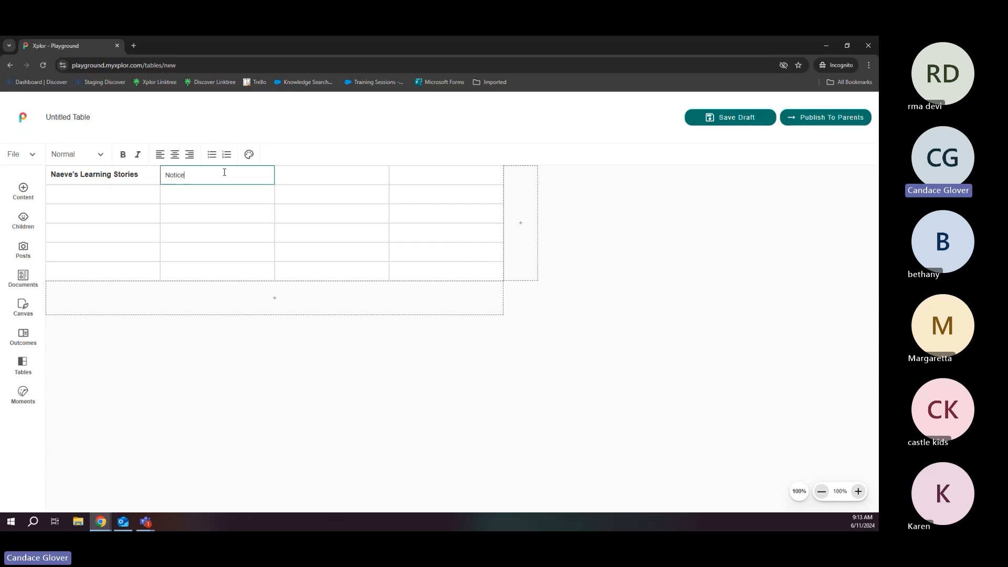
key(Tab)
text(Re)
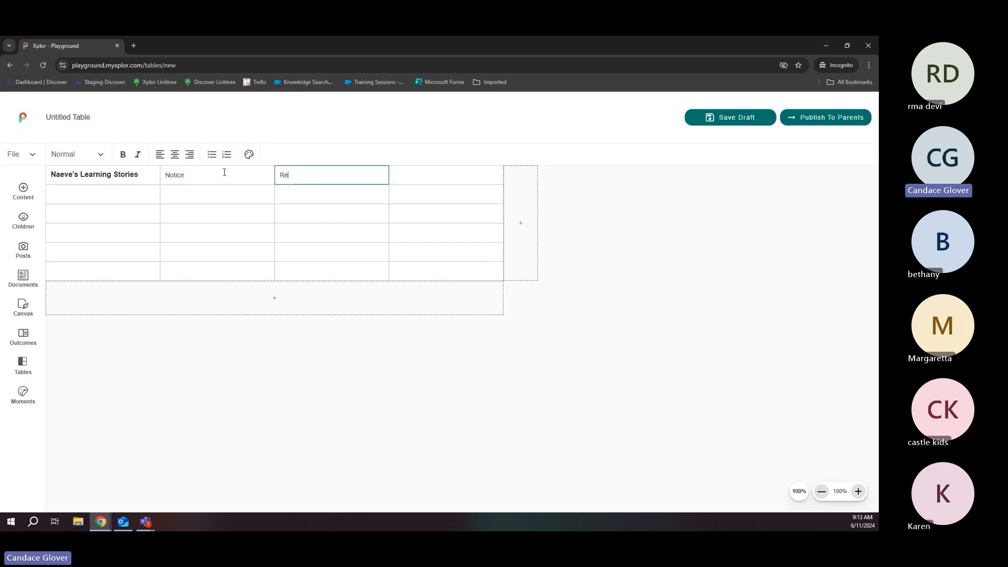
text(cognise)
key(Tab)
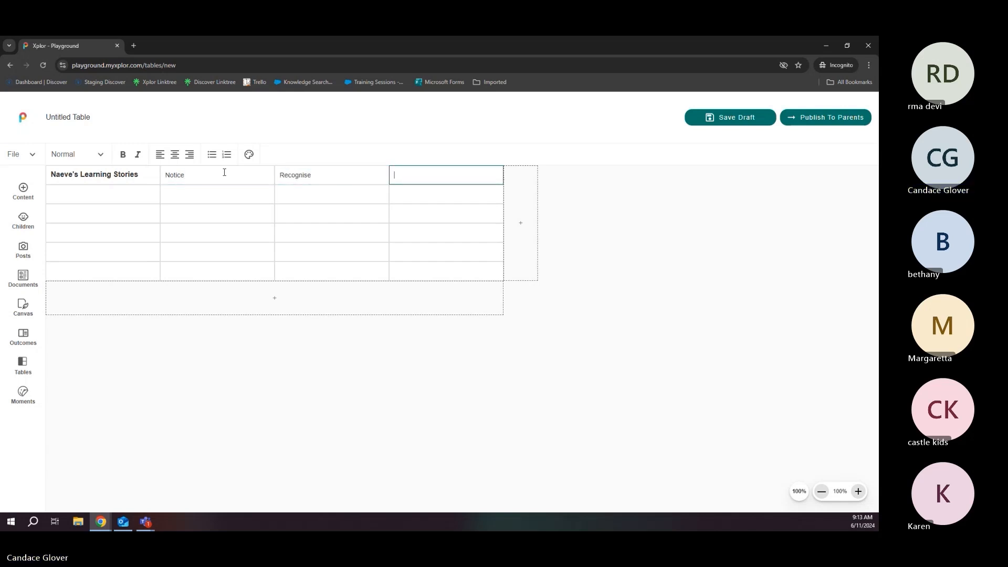
text(Respond)
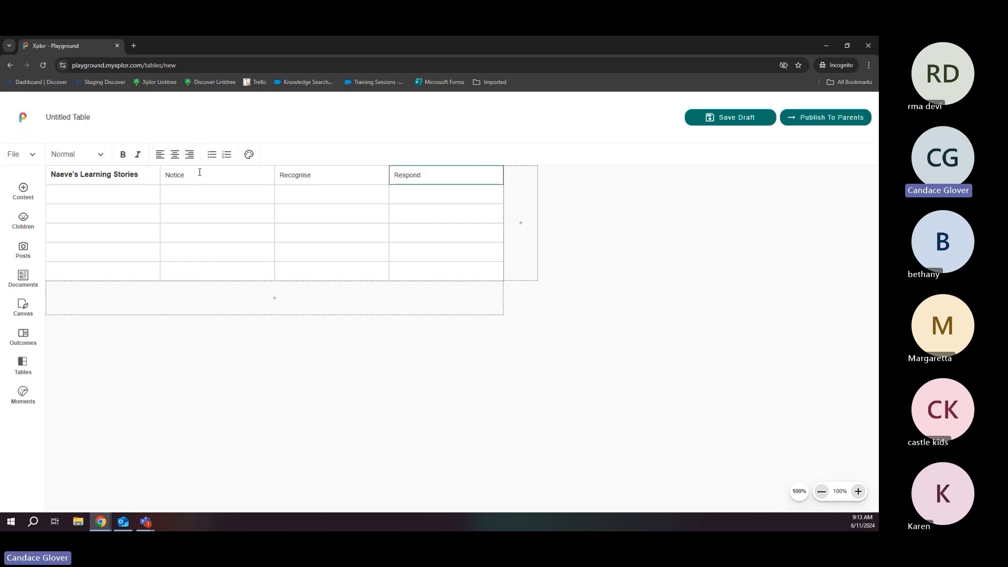
- Centre the "Notice" header text and format it as Heading 4
click(184, 173)
click(174, 154)
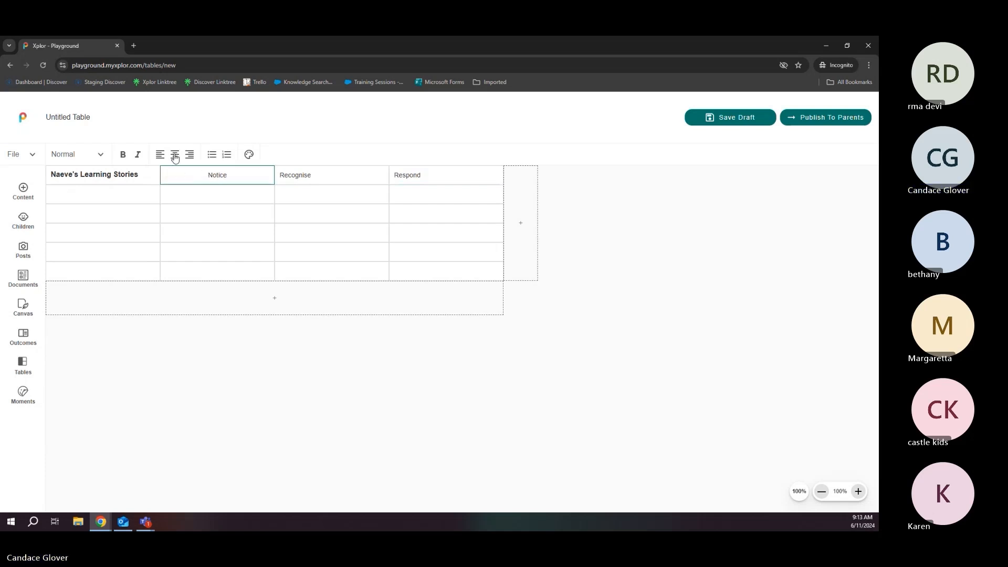
click(99, 157)
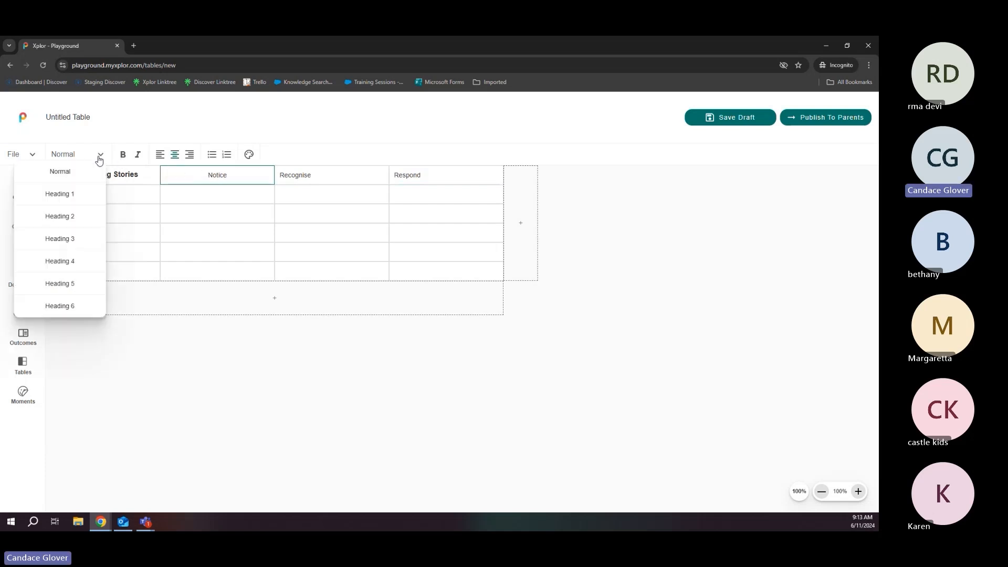
click(77, 261)
- Centre the "Recognise" header text and format it as Heading 4
click(297, 174)
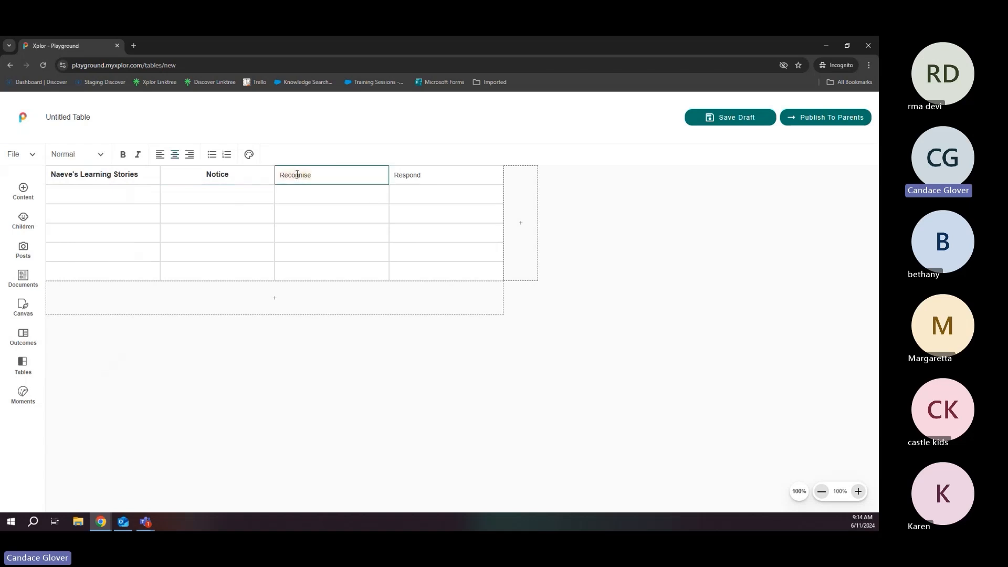
click(175, 155)
click(99, 157)
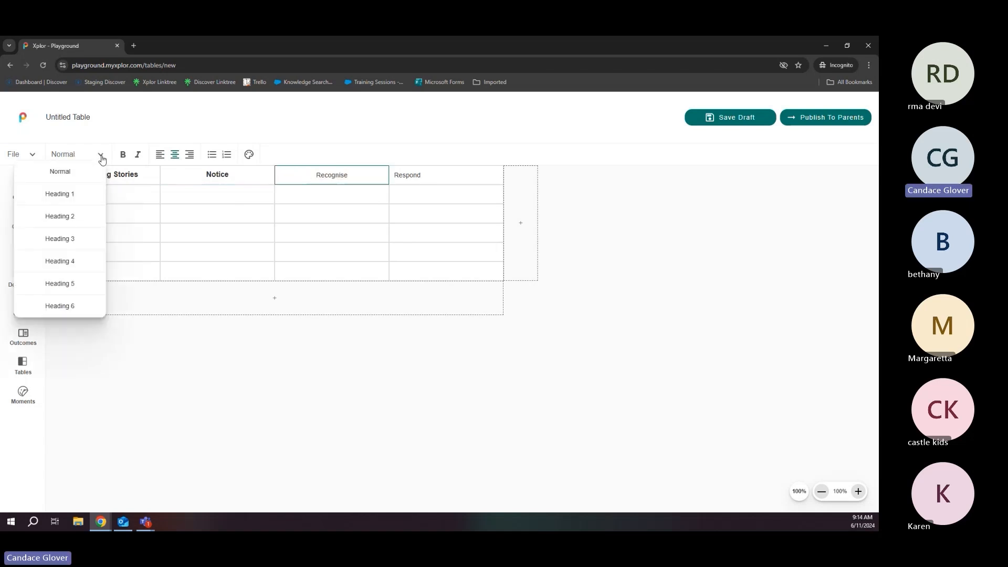
click(82, 240)
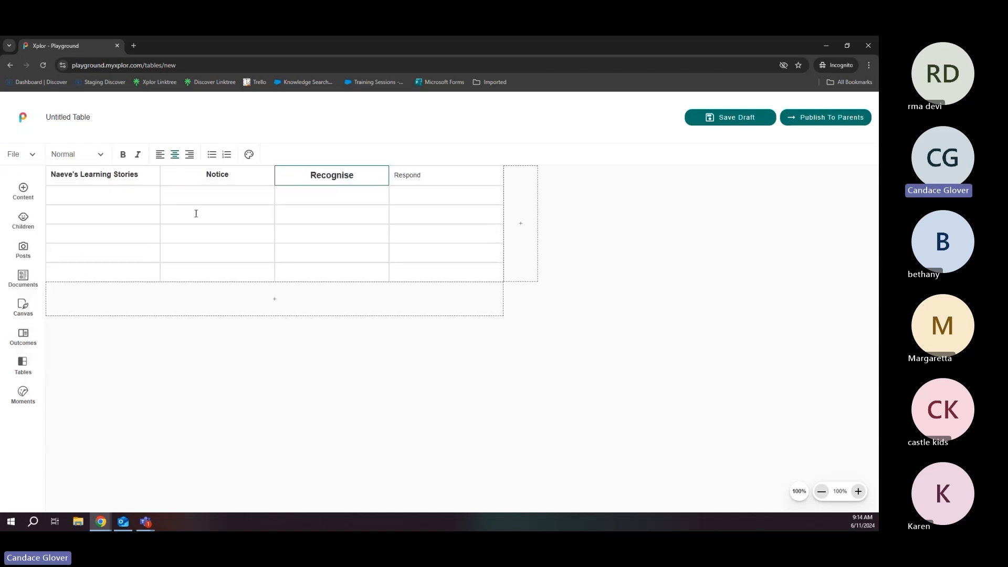
click(417, 174)
click(348, 172)
click(100, 154)
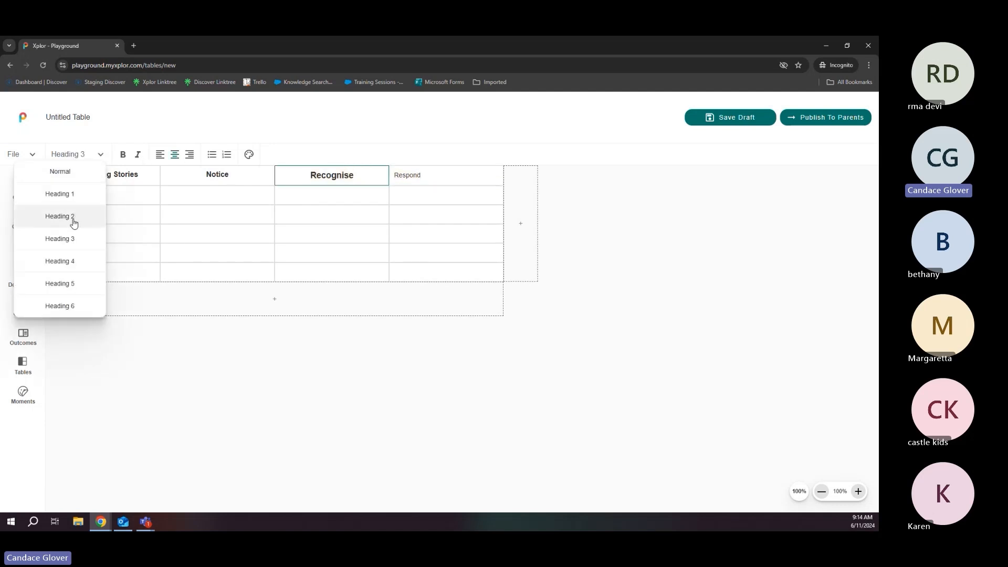
click(63, 261)
- Format the "Respond" header text as Heading 4 and centre it
click(414, 172)
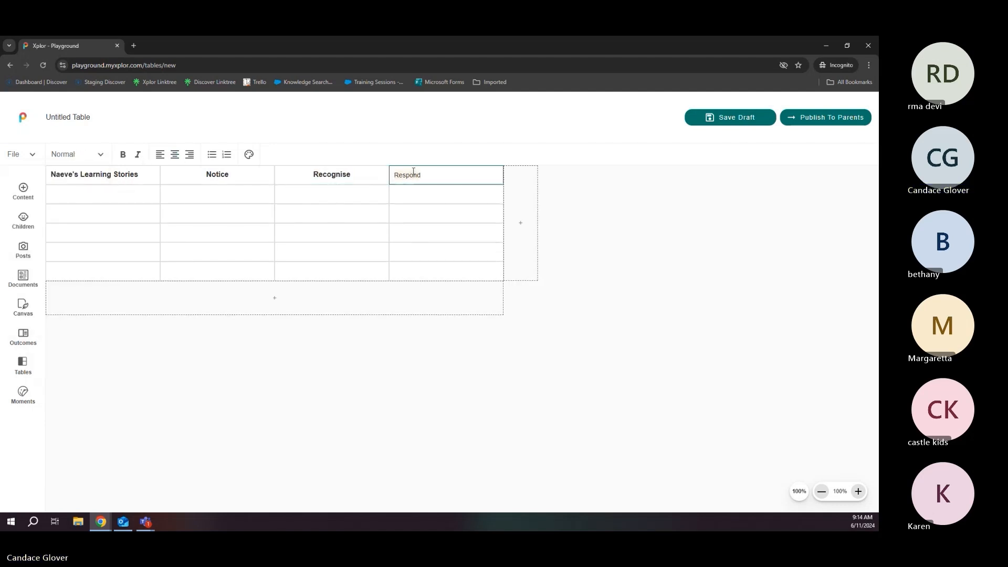
click(100, 154)
click(77, 261)
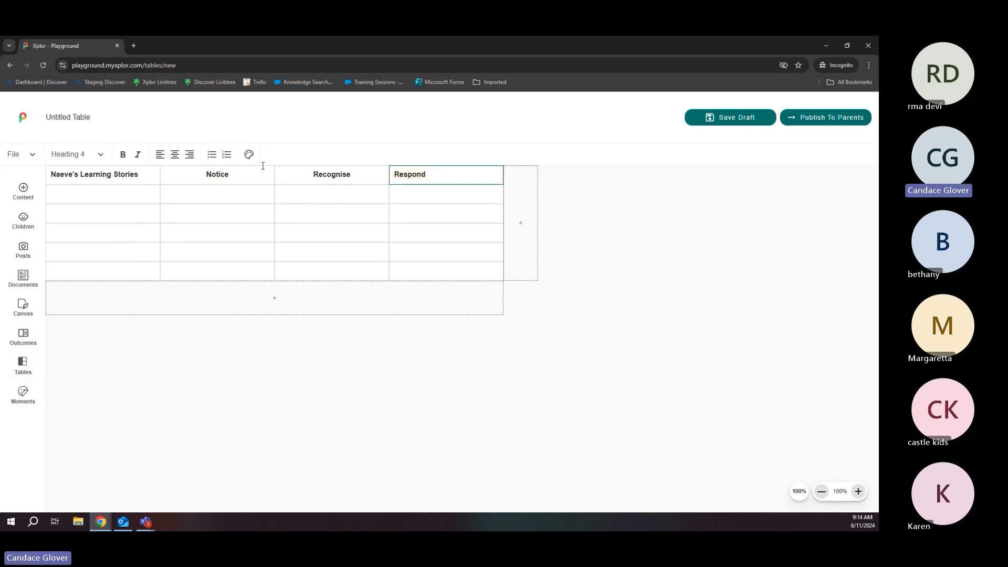
click(178, 156)
- Fill the "Learning Stories" title cell with light green at 100% opacity
click(155, 176)
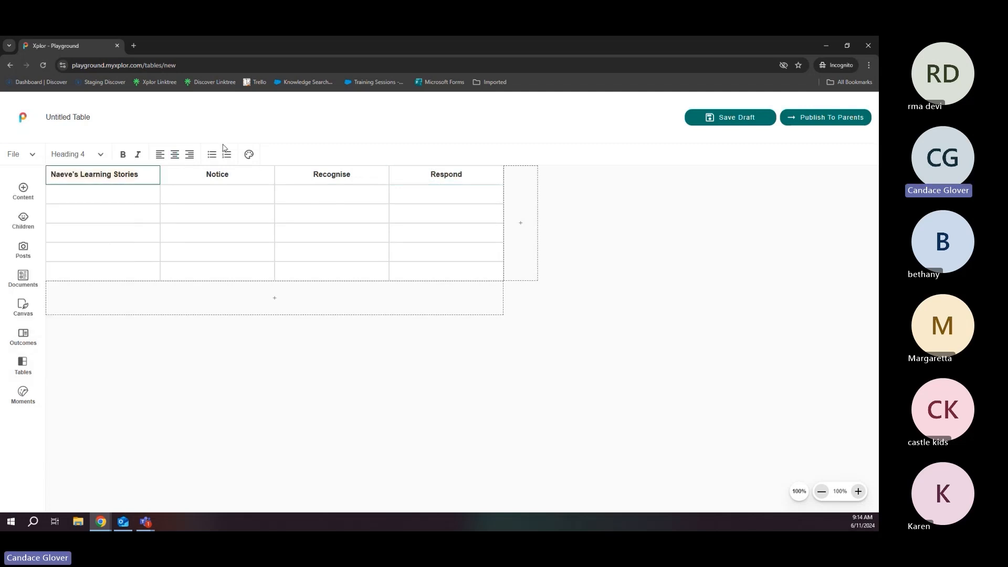
click(249, 156)
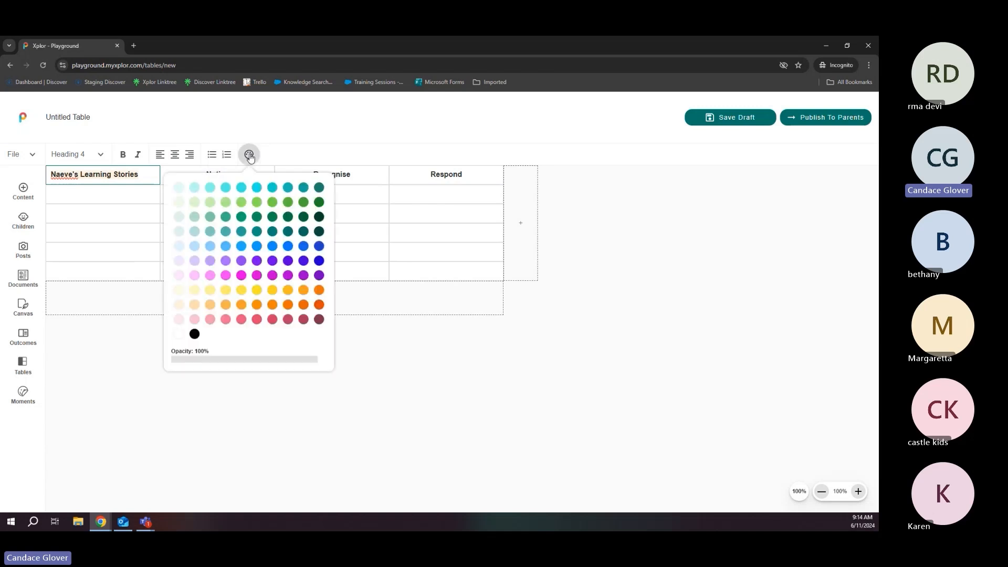
click(209, 220)
click(141, 177)
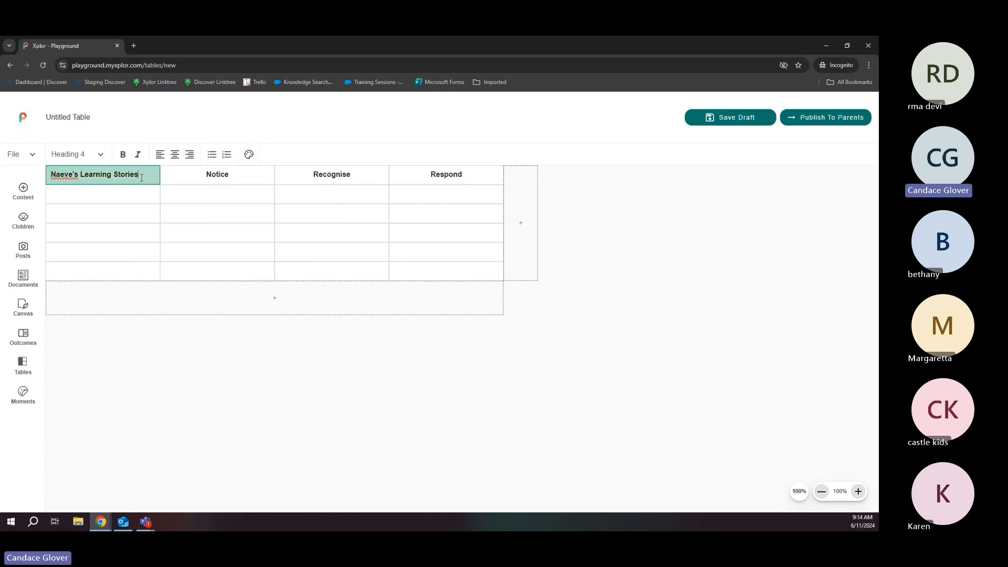
- Fill the "Notice" header cell with pale teal-blue at 100% opacity
click(247, 175)
click(249, 154)
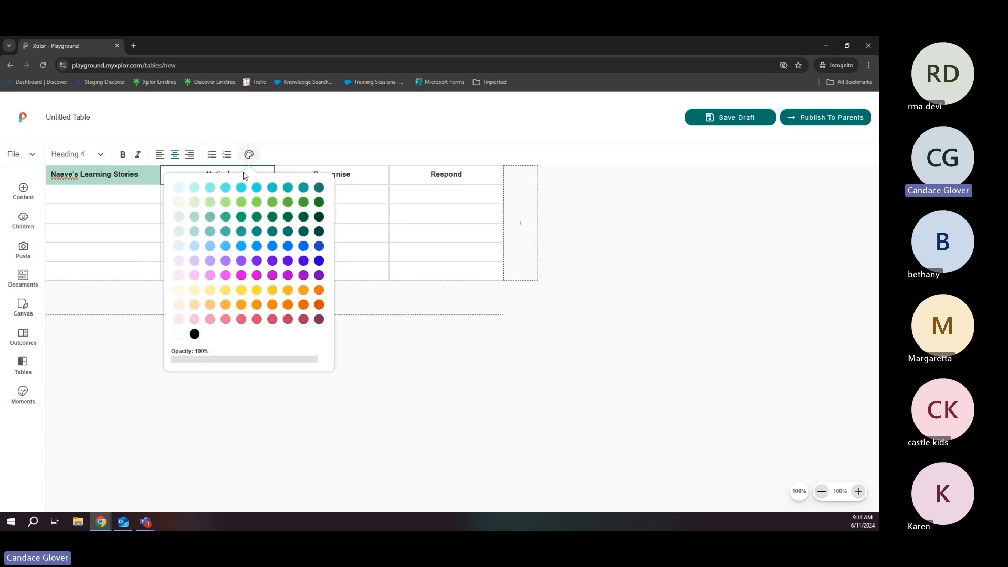
click(195, 231)
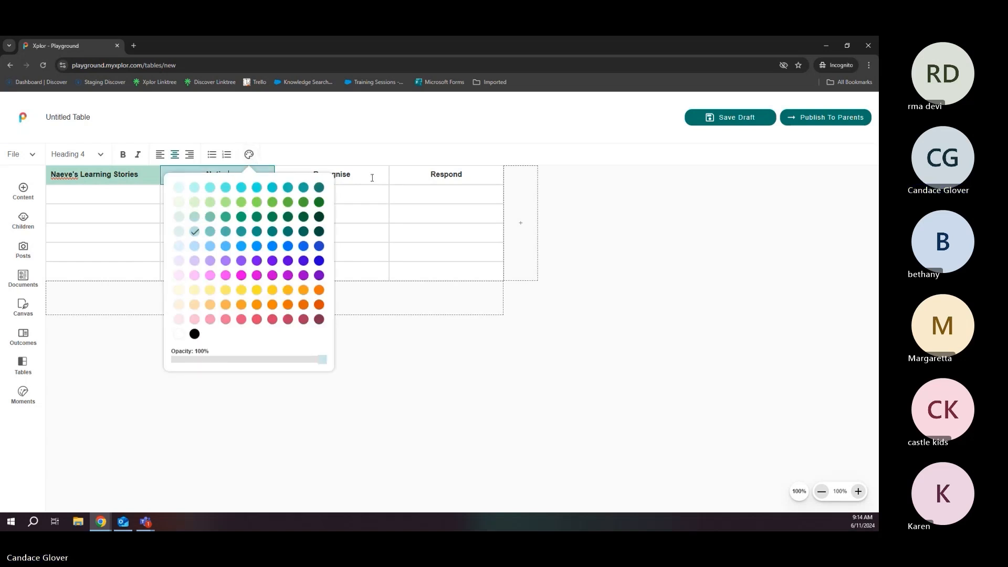
- Fill the "Recognise" and "Respond" header cells with the same pale teal-blue as the "Notice" header
click(372, 178)
click(249, 154)
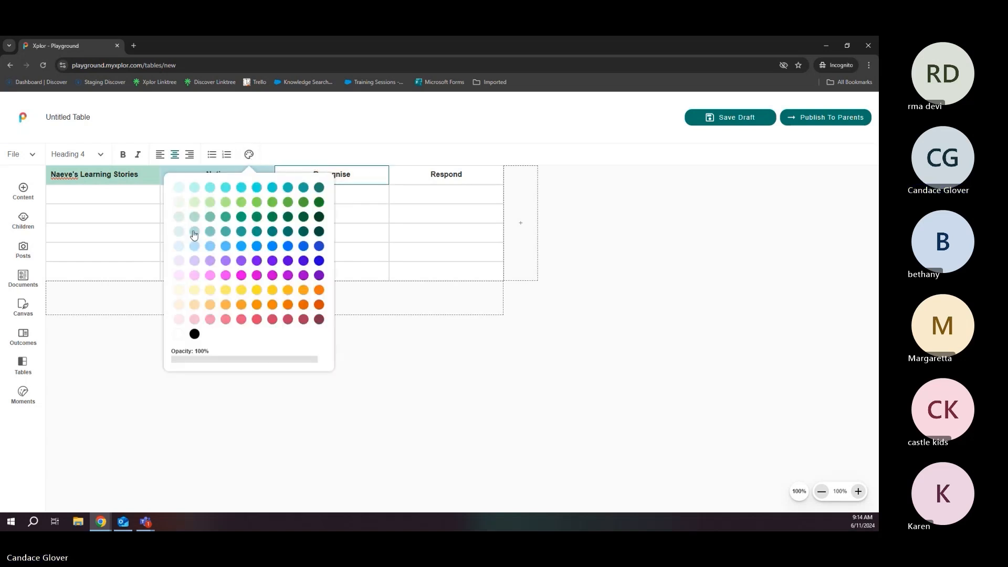
click(194, 231)
click(446, 175)
click(249, 155)
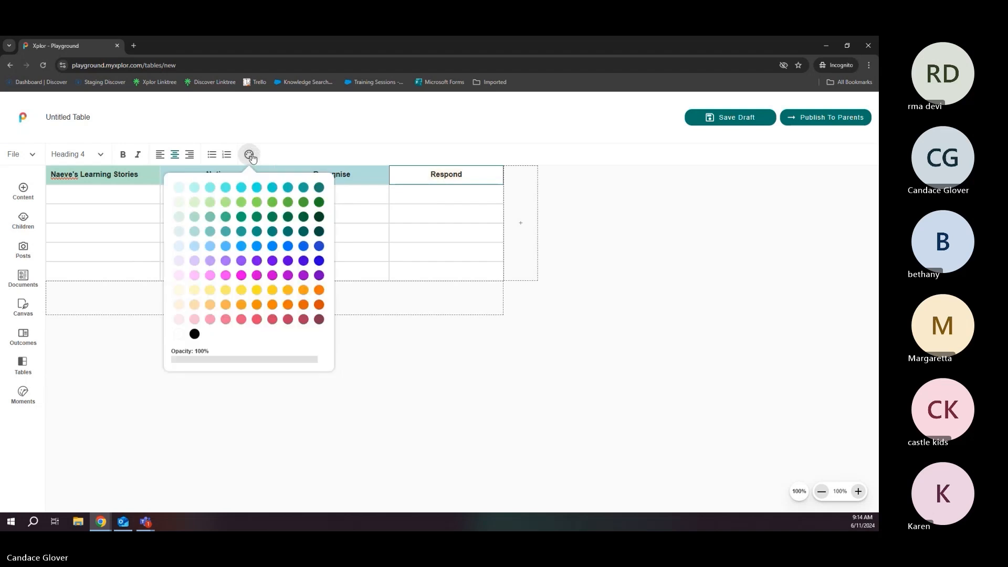
click(194, 231)
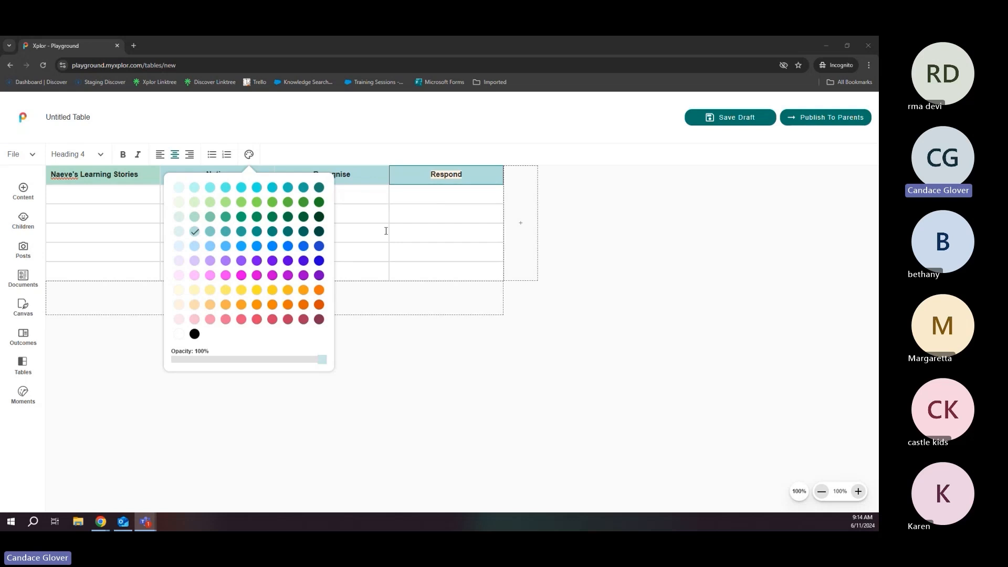
- Add one row to the bottom of the table and enter "Teacher's Name:" and "Date:" on separate lines in the cell below the title
click(488, 292)
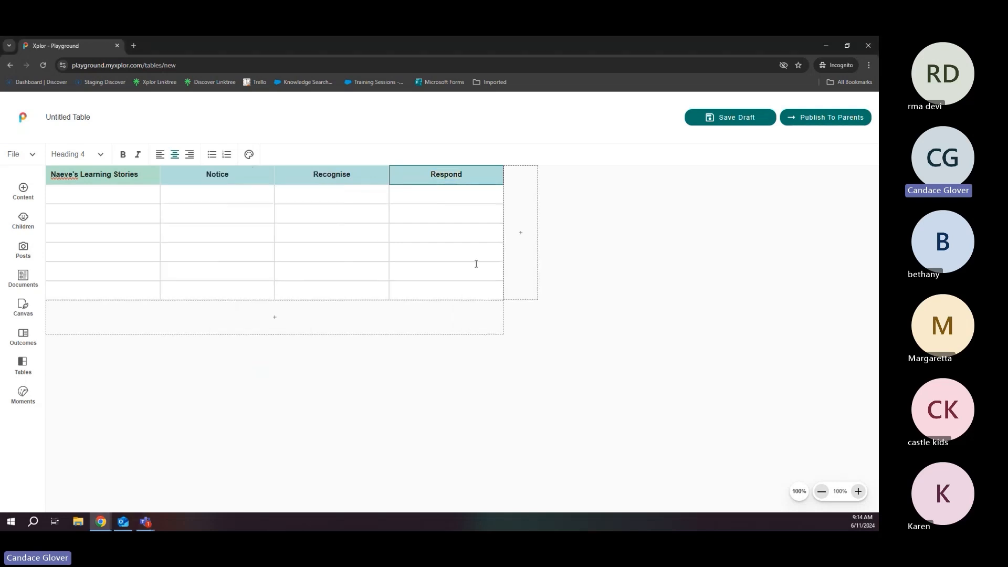
click(123, 198)
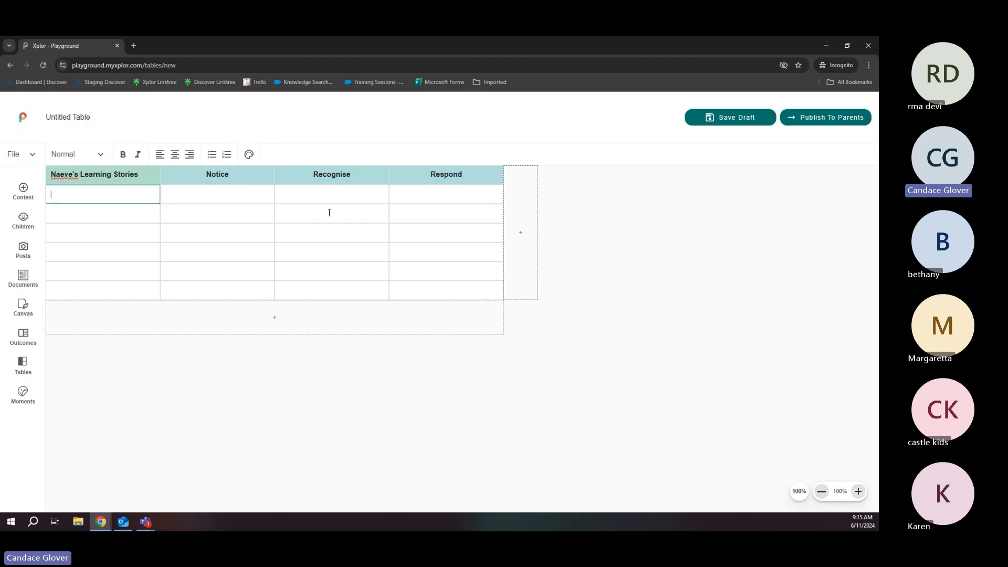
text(Teacher's Name:)
key(Return)
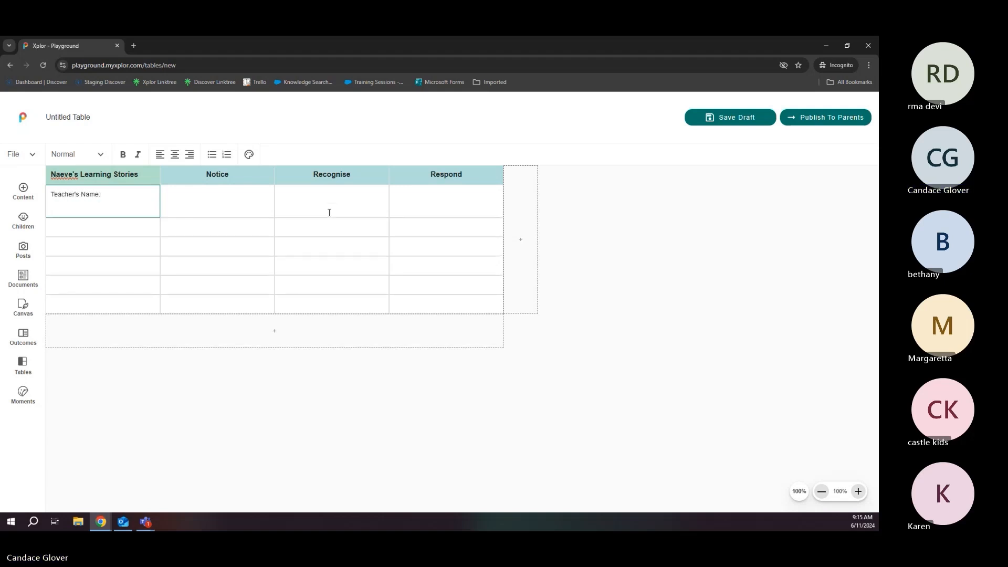
text(Date:)
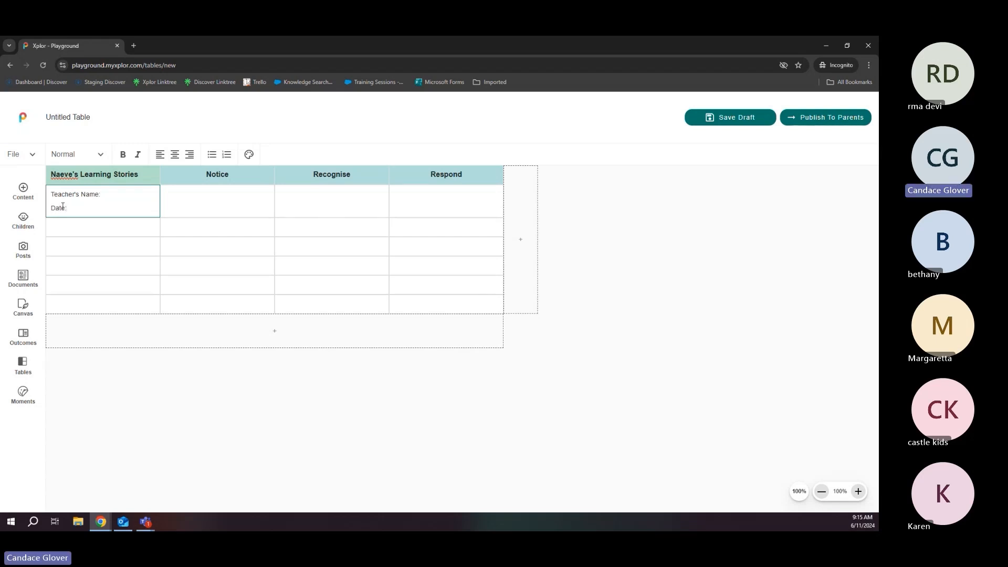
- Copy the "Teacher's Name:" and "Date:" labels into the five remaining first-column cells and dismiss the clipboard permission request
key(ctrl+c)
click(81, 225)
key(ctrl+v)
click(83, 261)
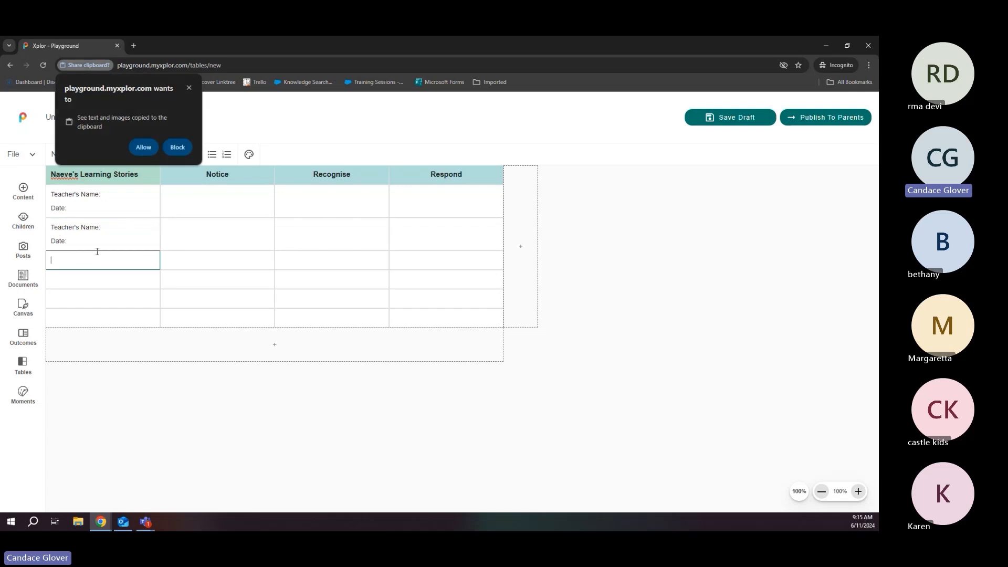
key(ctrl+v)
click(95, 290)
key(ctrl+v)
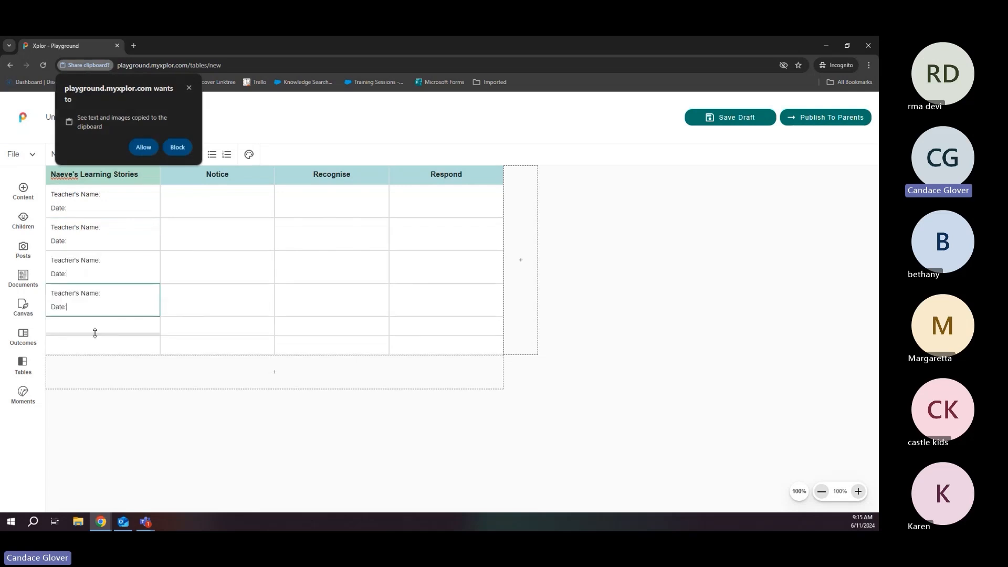
click(96, 329)
key(ctrl+v)
click(101, 352)
key(ctrl+v)
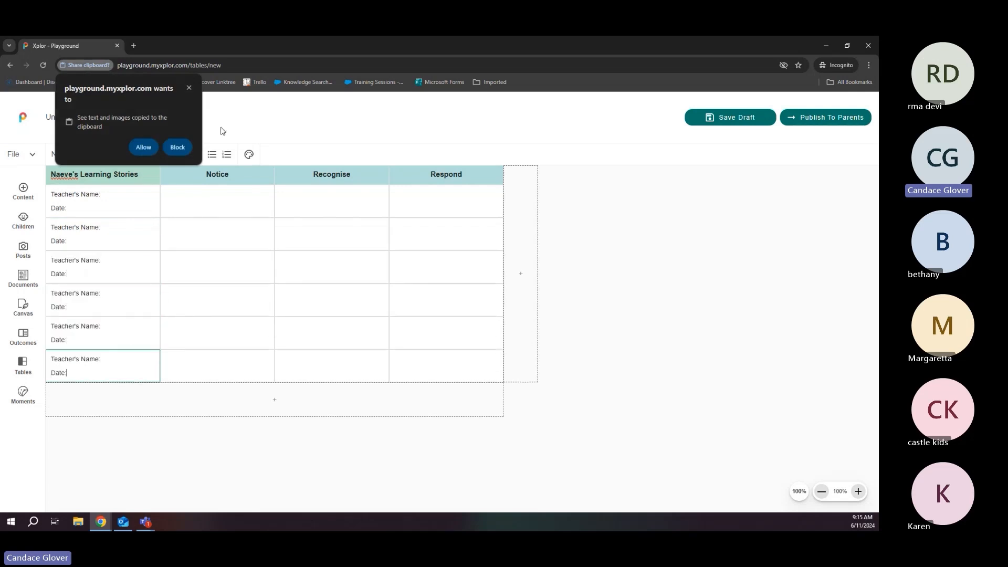
click(188, 88)
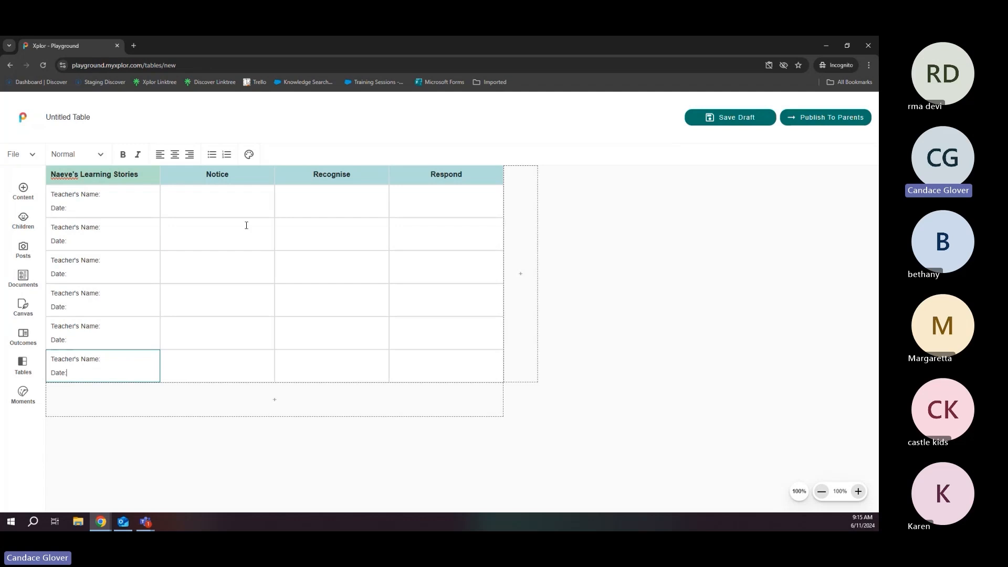
- Enter the teacher's first name in the first entry row and make the "Teacher's Name:" label bold
click(194, 208)
click(110, 195)
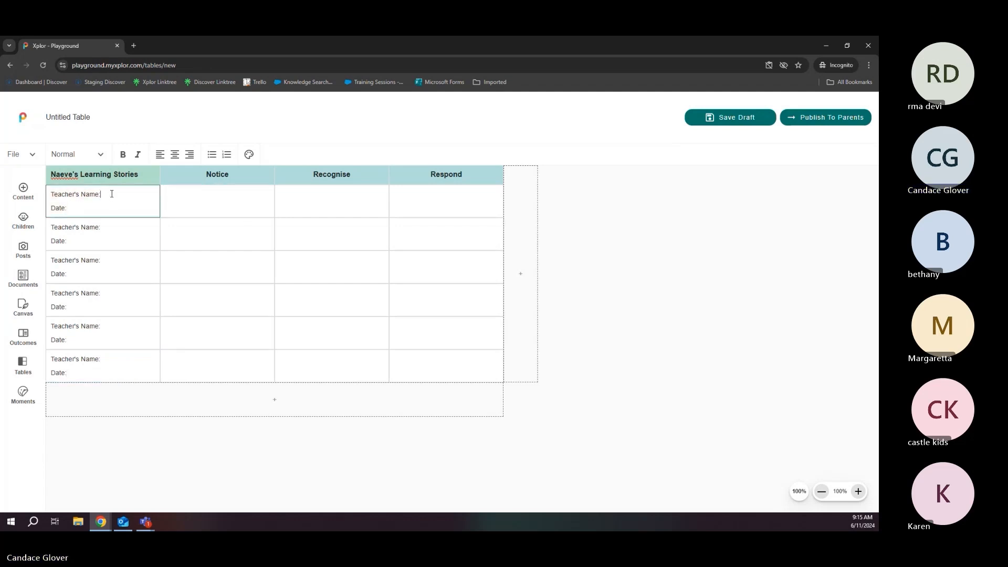
text(Candace)
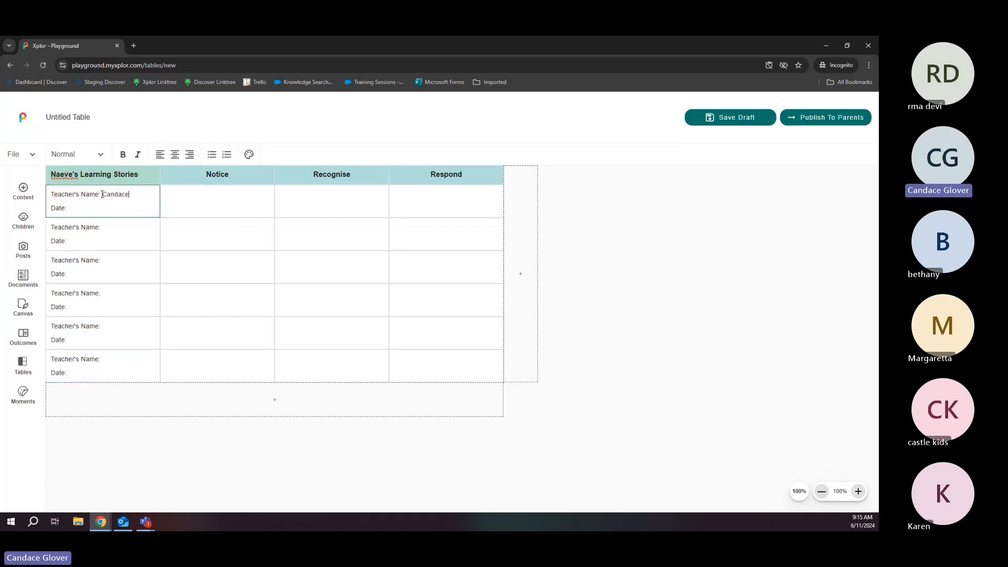
drag(101, 194, 50, 195)
click(128, 156)
- Enter "6th November 2024" as the date in the first entry row and make the "Date:" label bold
click(87, 203)
text(6th November 2024)
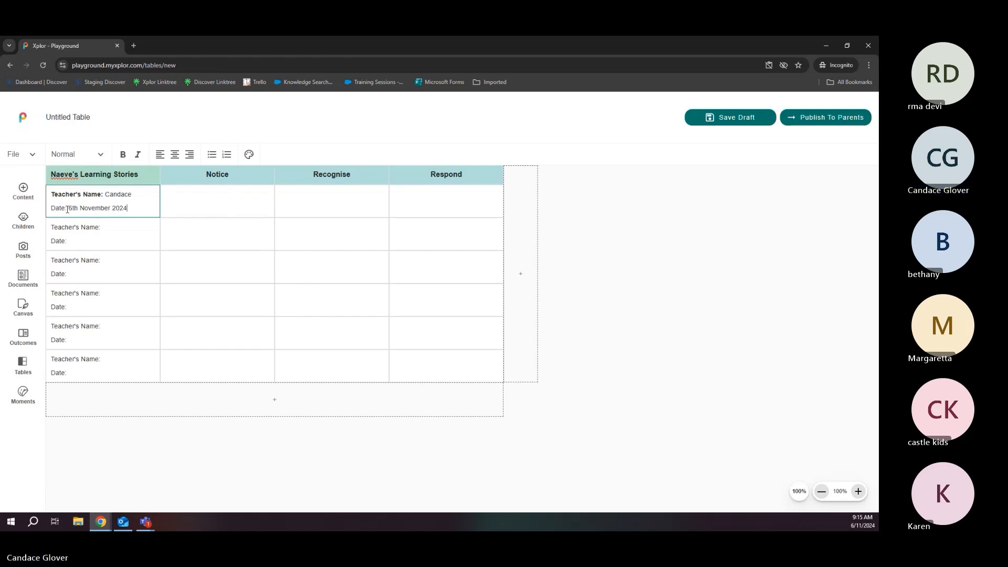
drag(67, 209, 51, 208)
click(123, 156)
- Narrow the "Notice" column slightly by adjusting its border with the "Recognise" column
click(203, 210)
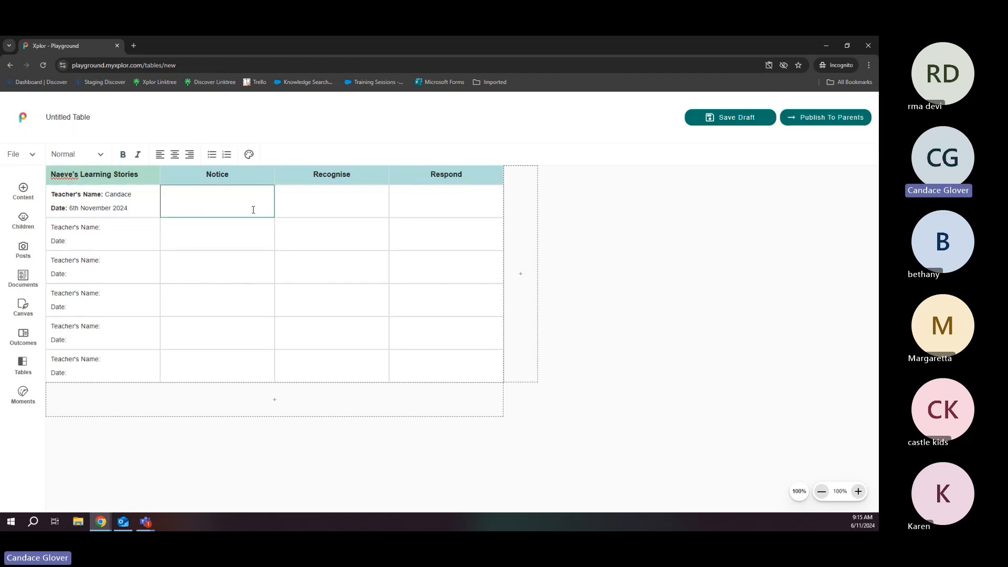
mouse_move(274, 175)
mouse_down()
mouse_move(297, 175)
mouse_move(257, 180)
mouse_up()
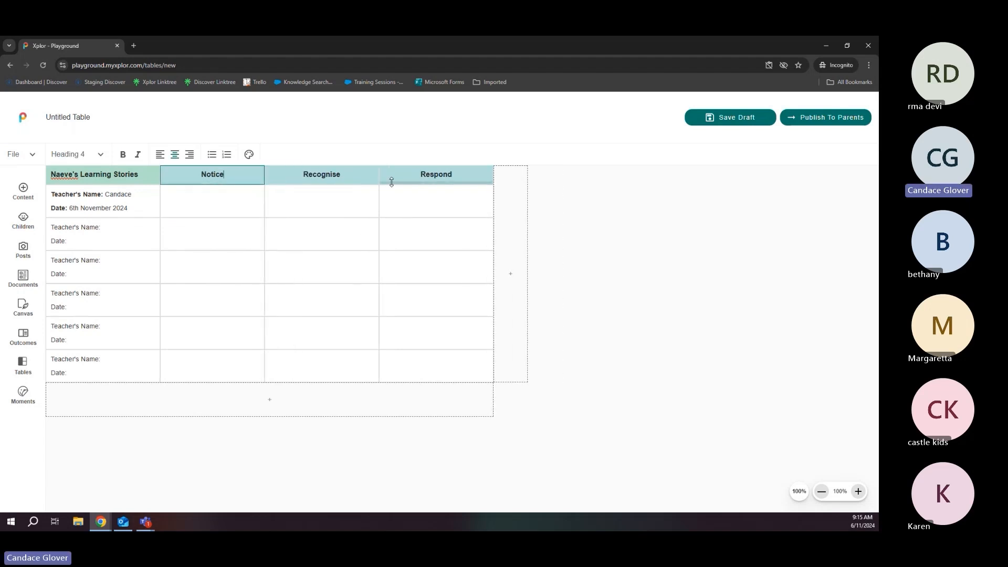
click(250, 205)
click(265, 174)
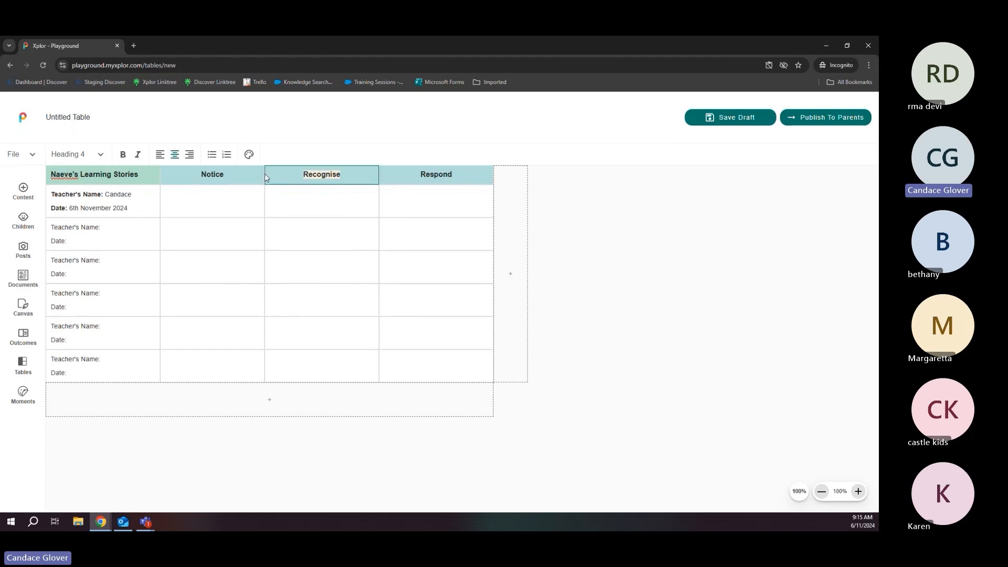
drag(262, 173, 264, 174)
- Write in the first "Notice" cell that the child was seen today gathering children to play a game in the garden, followed by a new line
click(254, 190)
text(T)
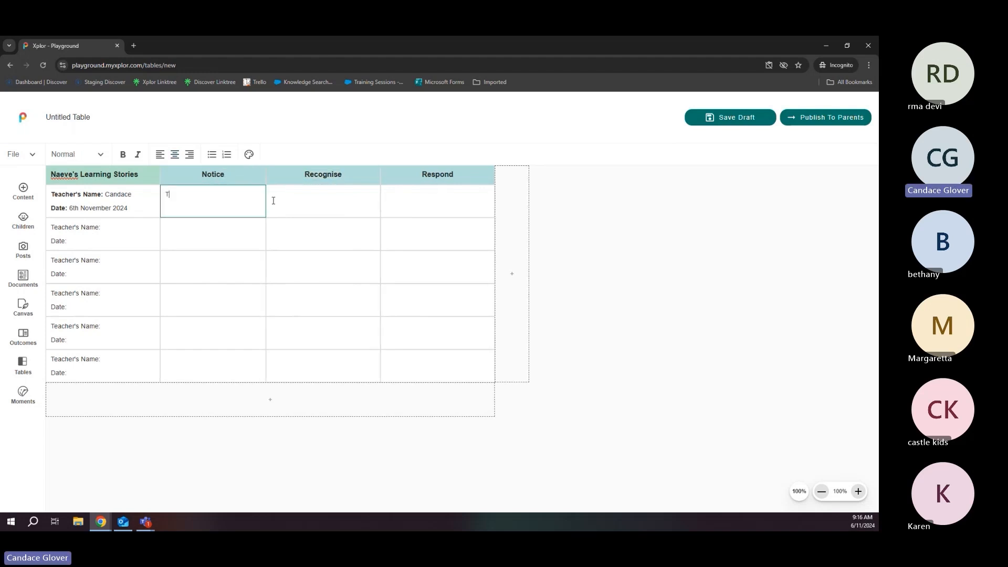
text(oday we saw Naeve)
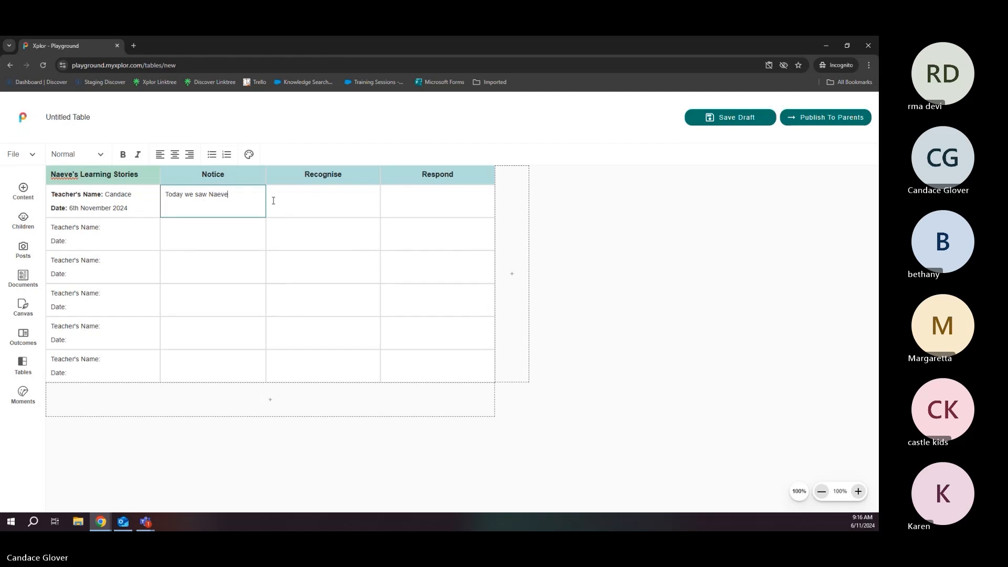
text( gathering children to play a game in the garden.)
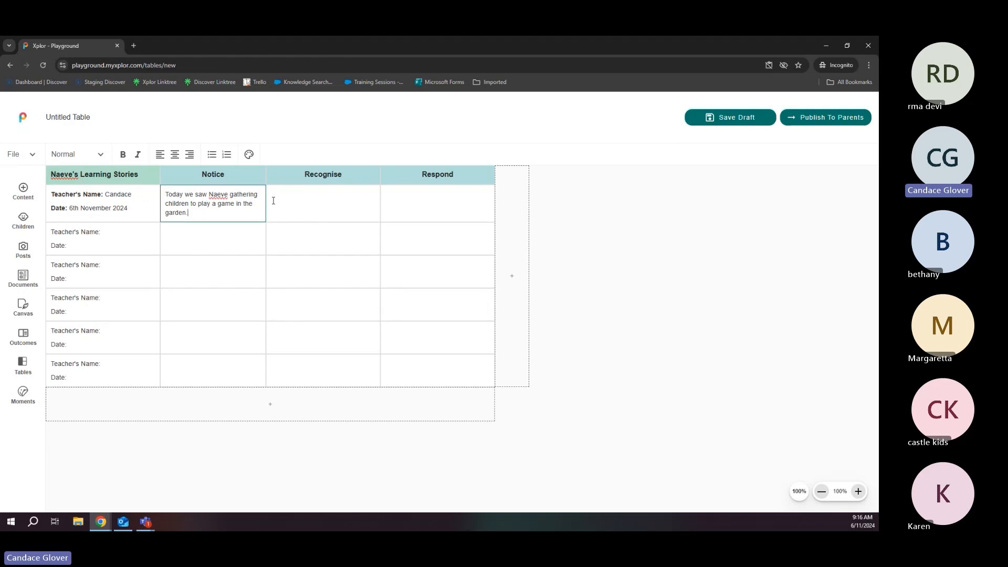
key(Return)
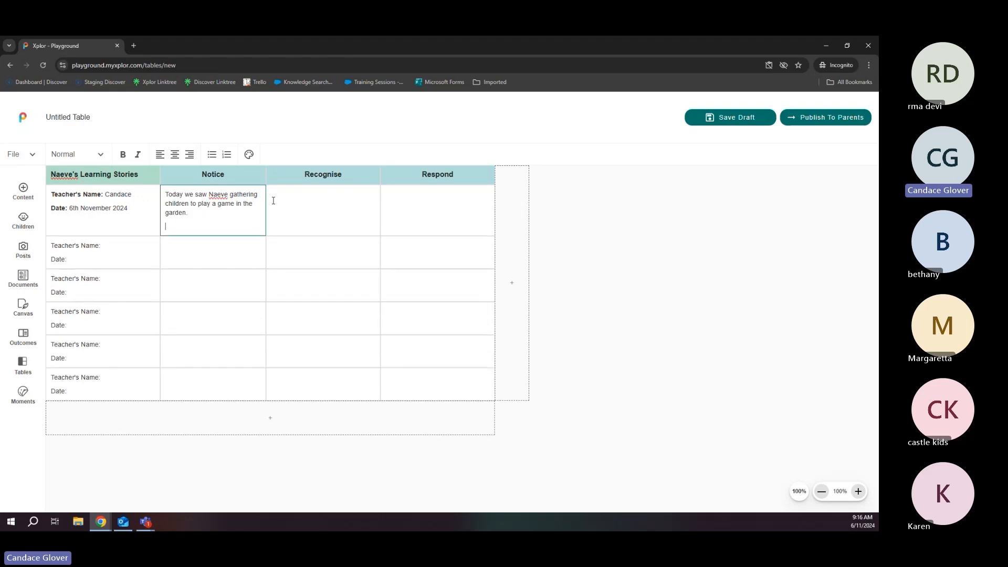
- Insert the 7th Oct 2024 photo of the child in a blue hat gardening below the "Notice" text and remove the blank line above it
click(24, 194)
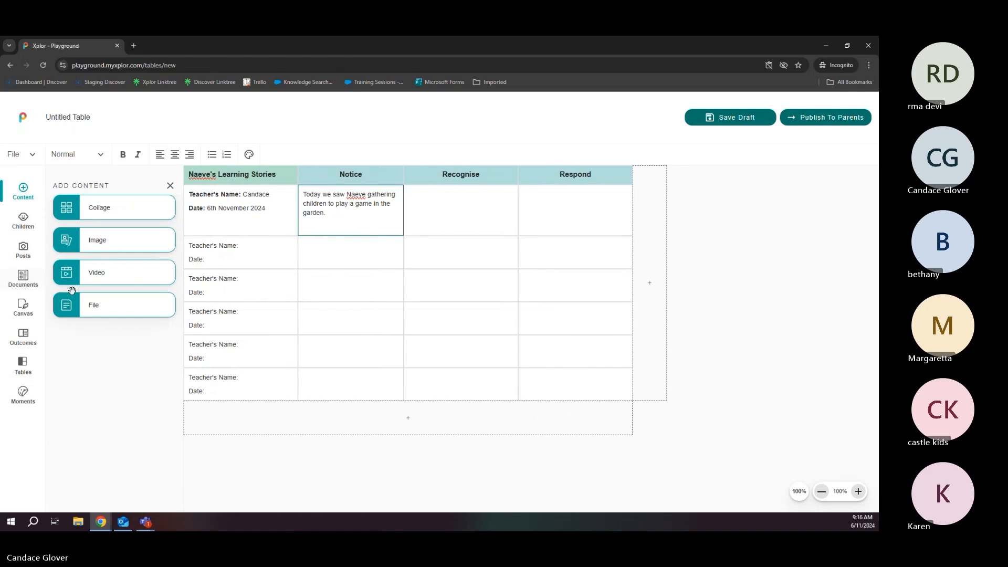
drag(128, 240, 353, 227)
scroll(388, 349, down, 5)
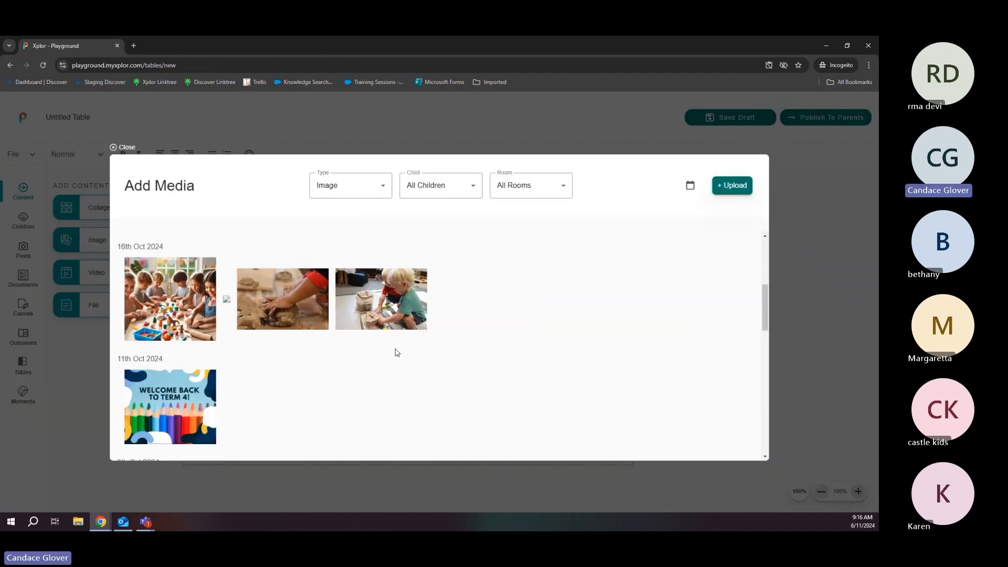
scroll(396, 353, down, 6)
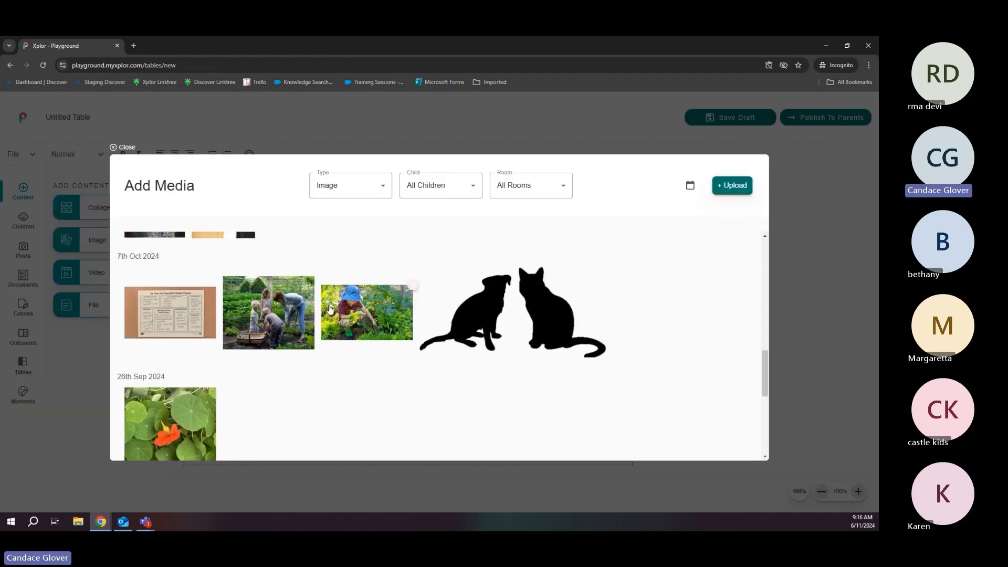
click(354, 313)
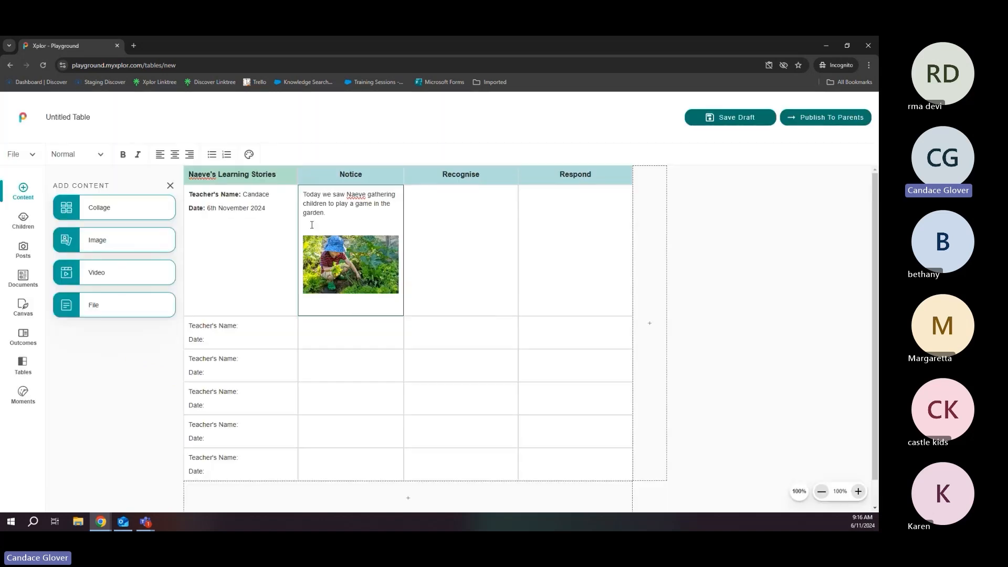
key(BackSpace)
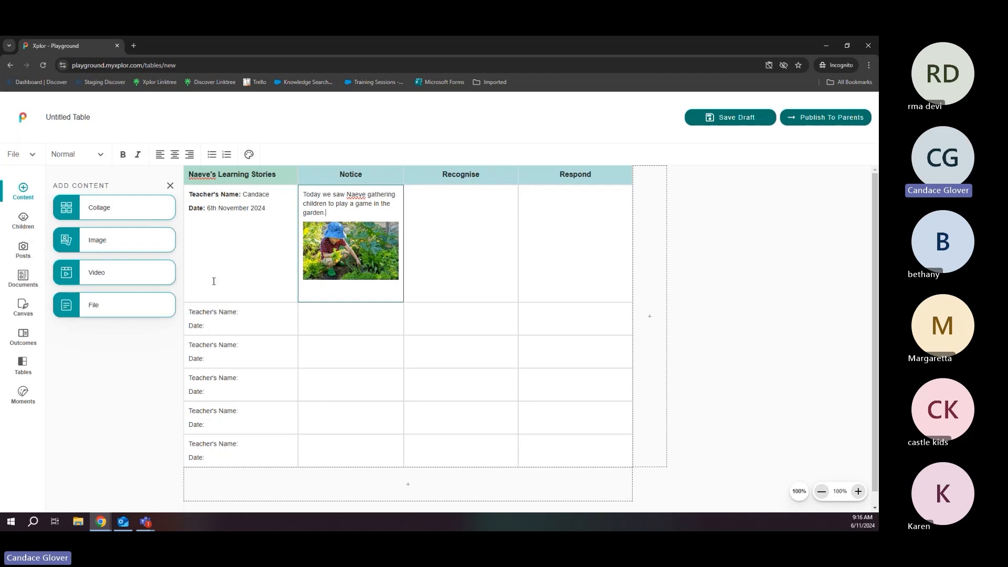
- Add a fifth column to the table and enter "Related" as its header
click(491, 243)
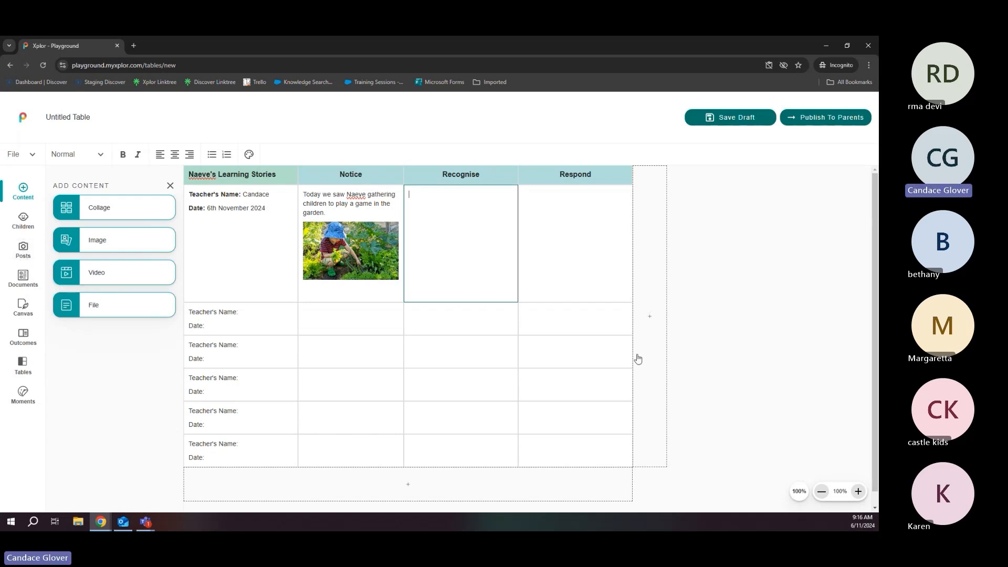
click(648, 320)
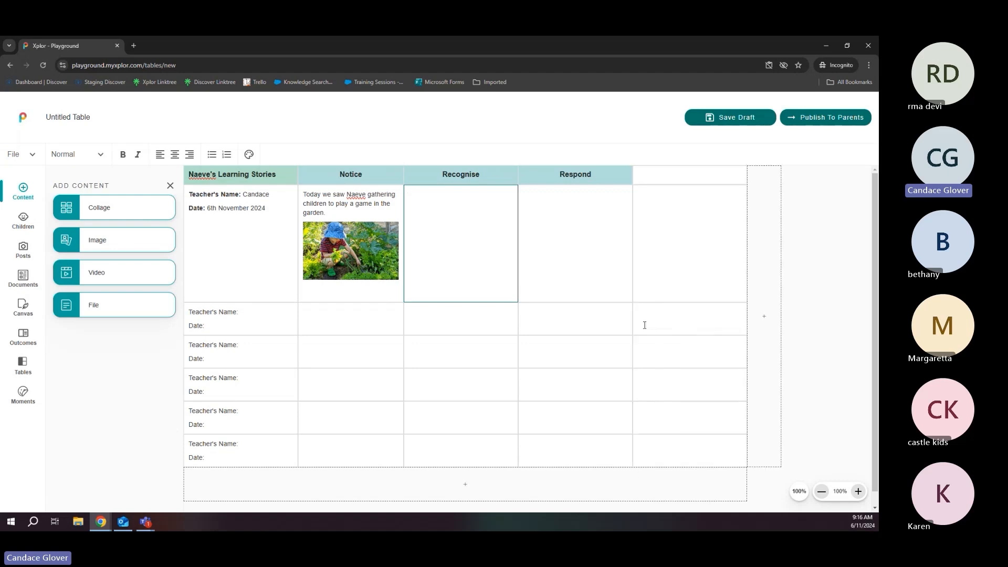
click(682, 177)
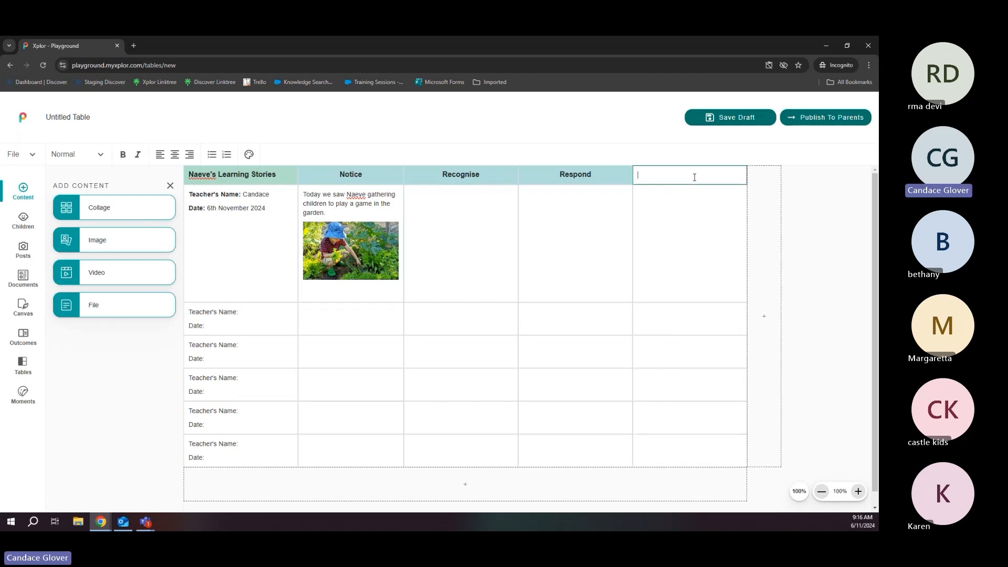
text(Related)
- Format the "Related" header as Heading 4, centre it and fill its cell with the same pale teal-blue as the other headers
click(249, 155)
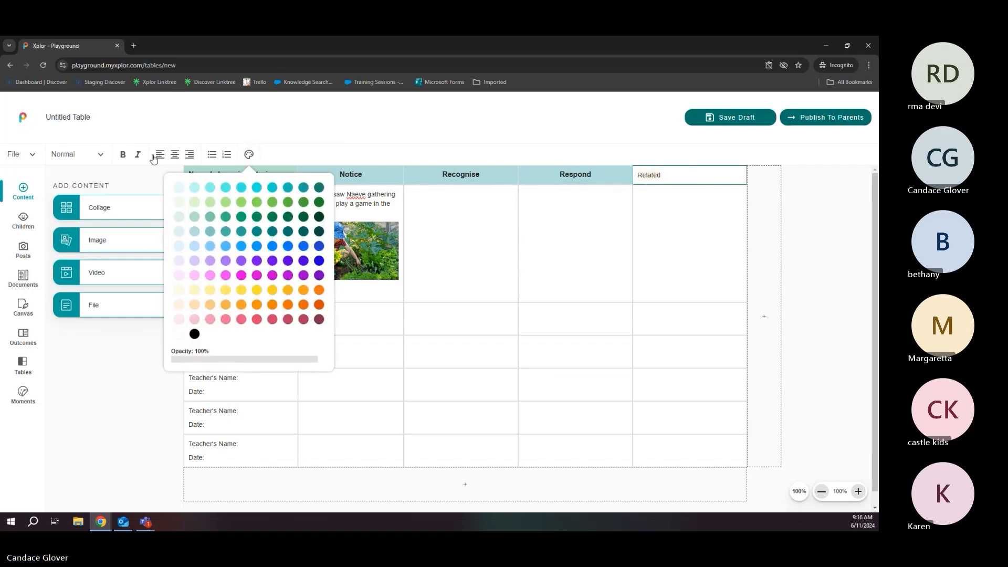
click(100, 156)
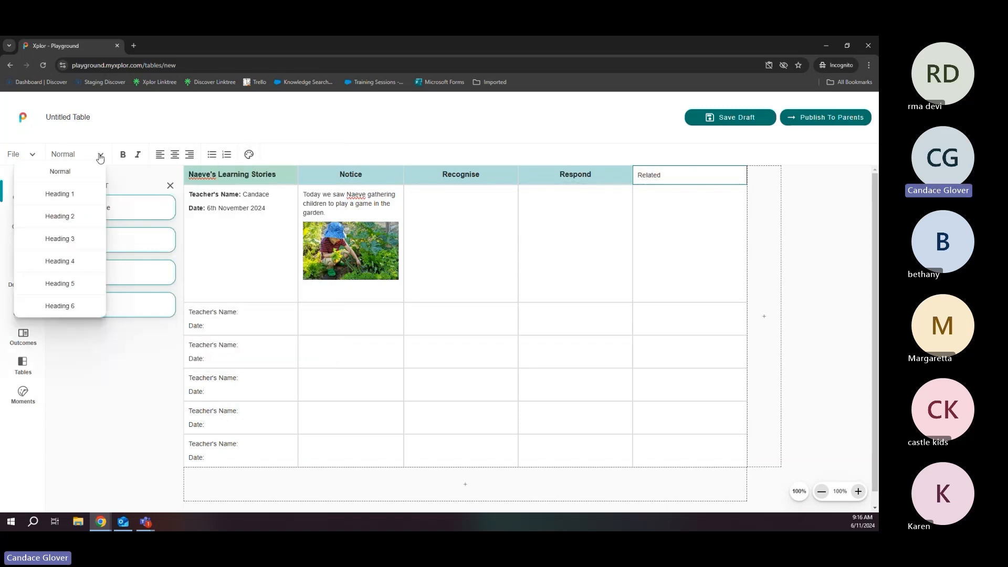
click(69, 259)
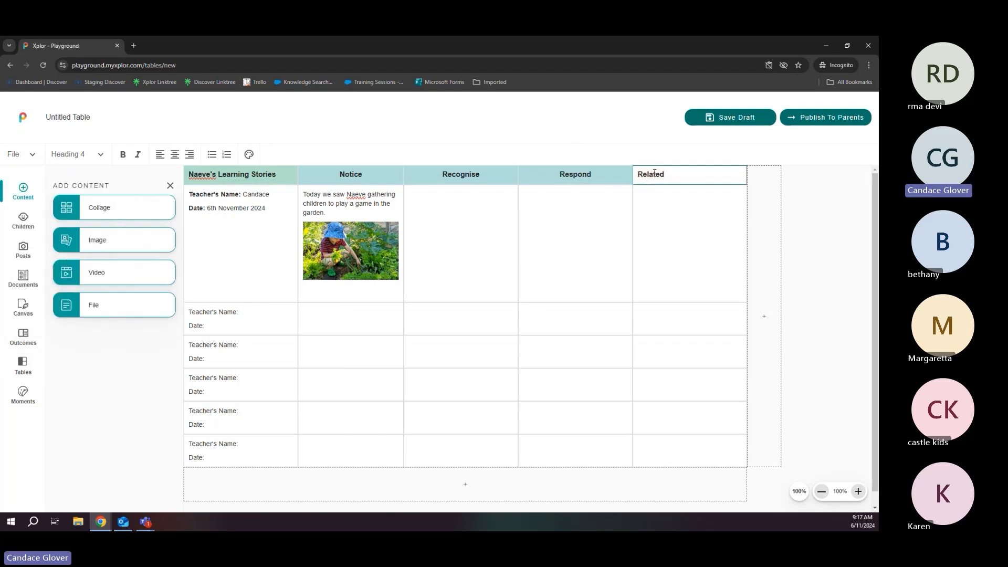
click(175, 154)
click(249, 155)
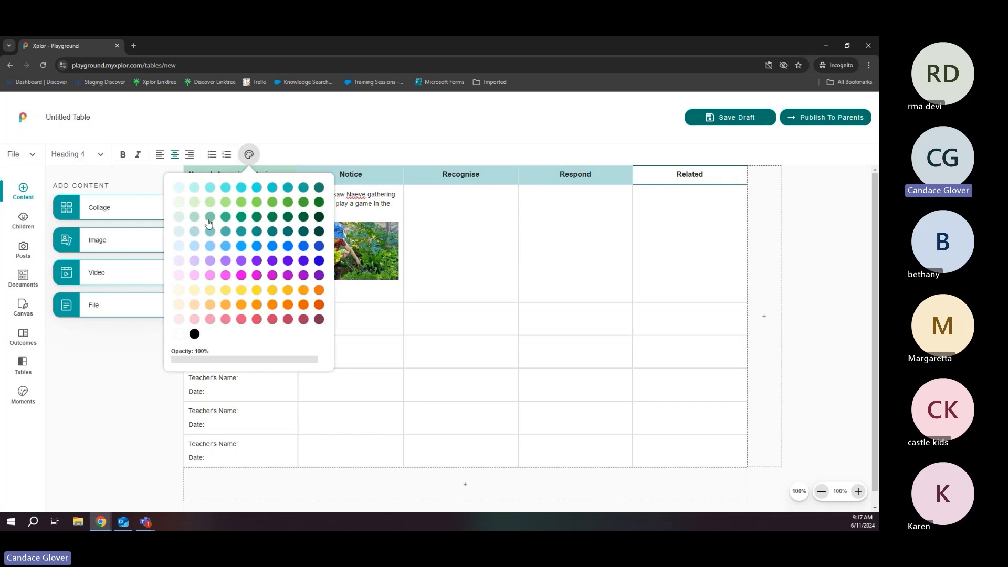
- Link the "Garden Exploration" post dated Mon, 7 Oct 2024 in the first story row's "Related" cell
click(714, 190)
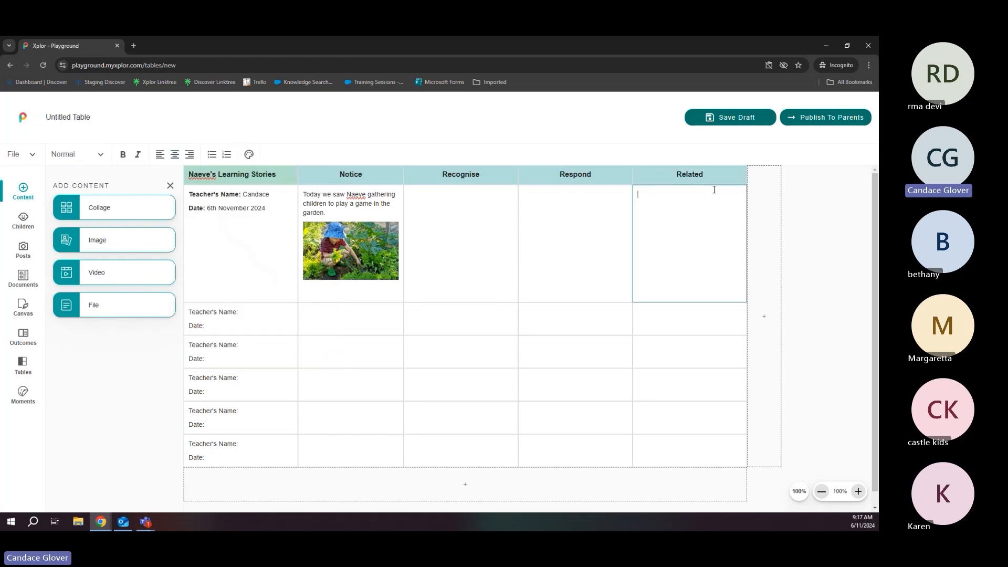
click(23, 250)
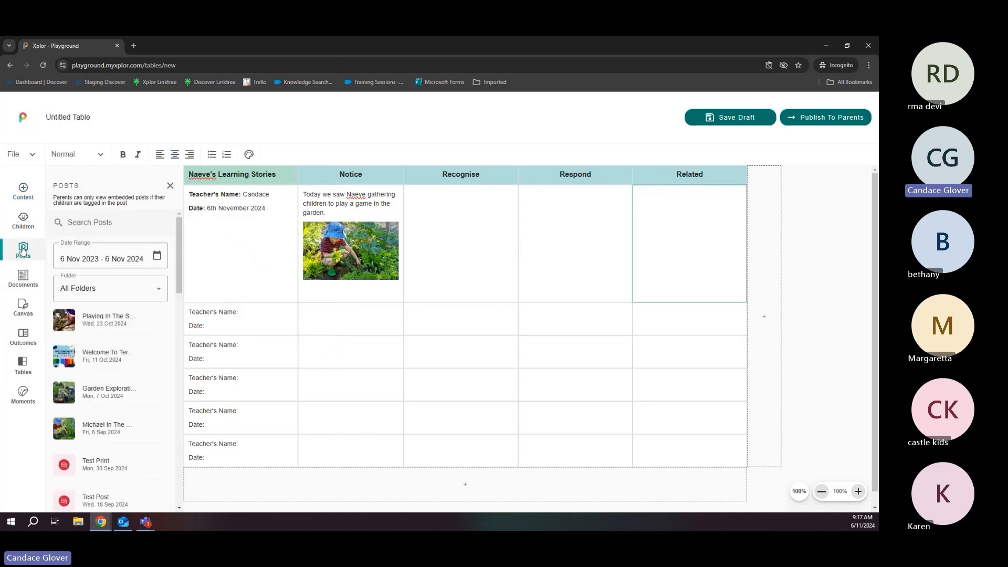
click(23, 277)
click(23, 252)
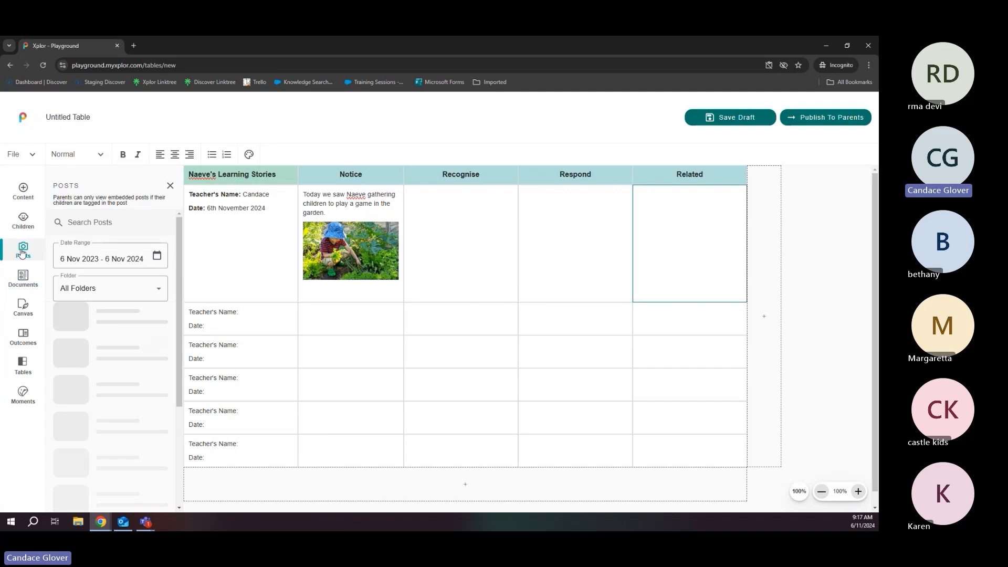
drag(105, 395, 690, 209)
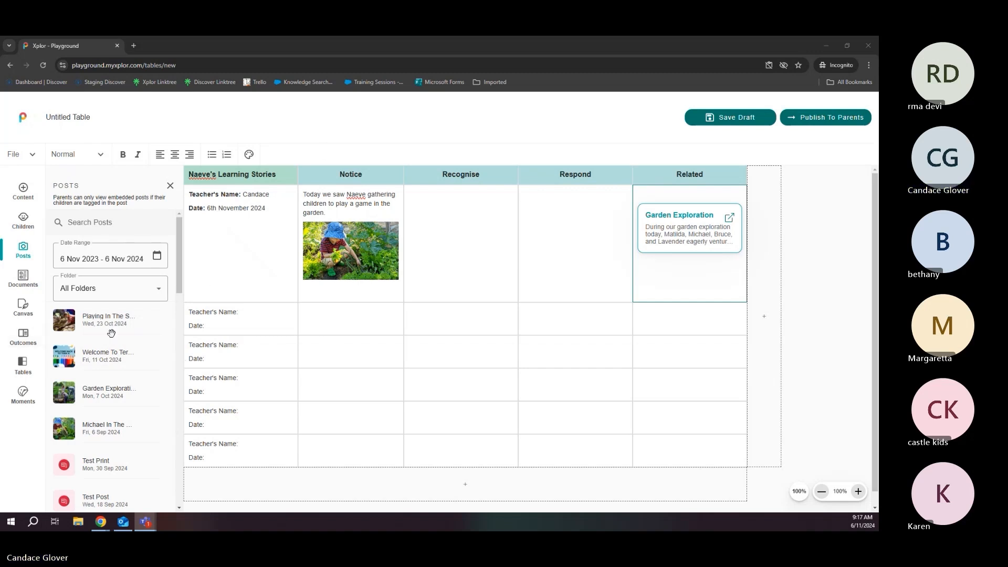
- Tag the fourth child in the list of children in the last row's "Related" cell
click(21, 220)
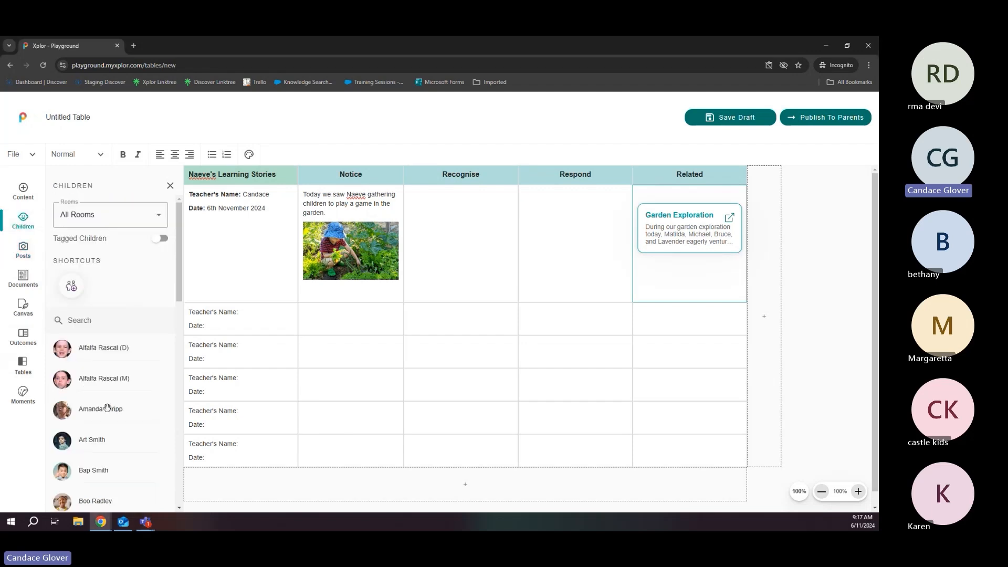
drag(87, 447, 677, 462)
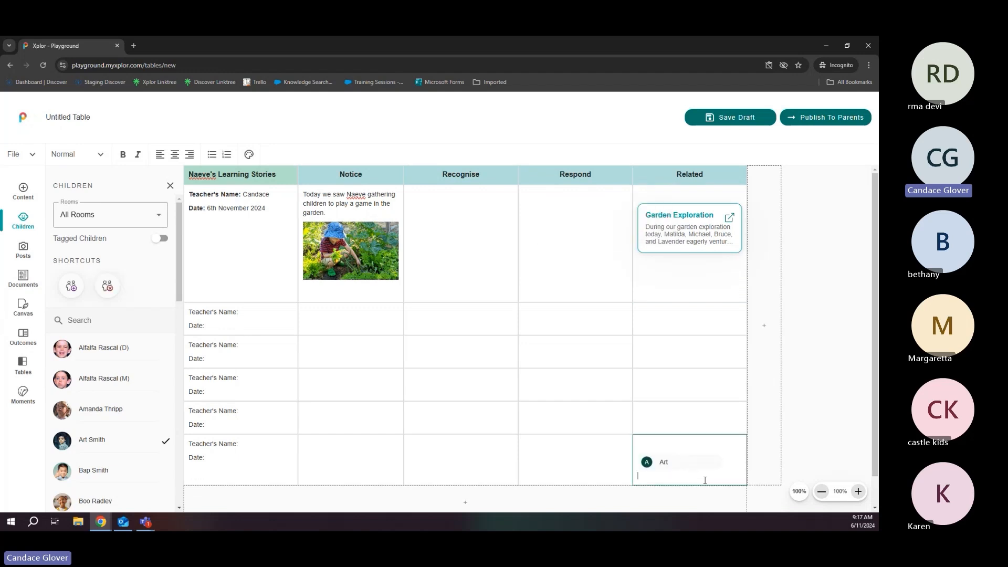
- Filter the learning outcomes to the "Te Whāriki - Principles" framework, search them for "children" and clear the search
click(22, 336)
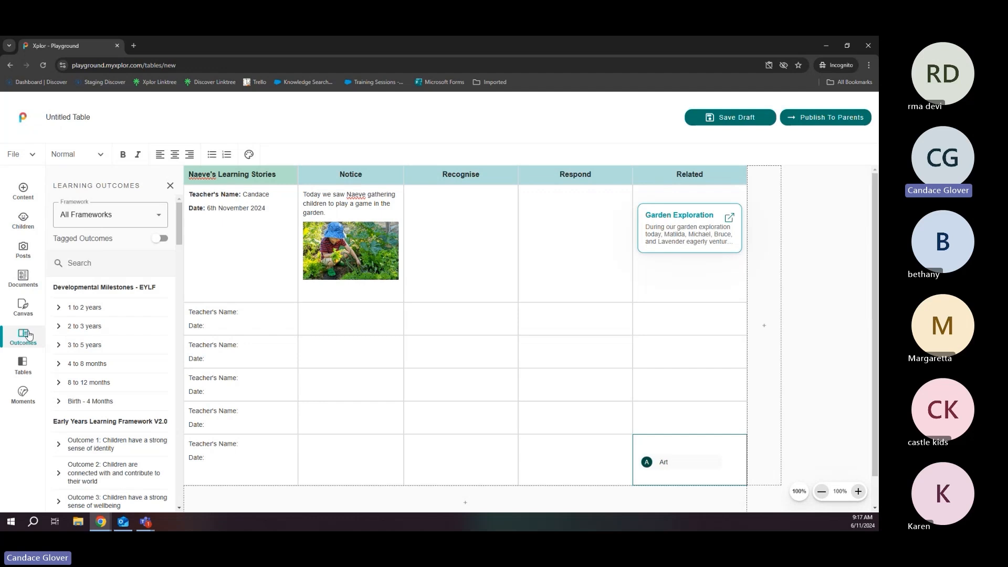
click(121, 221)
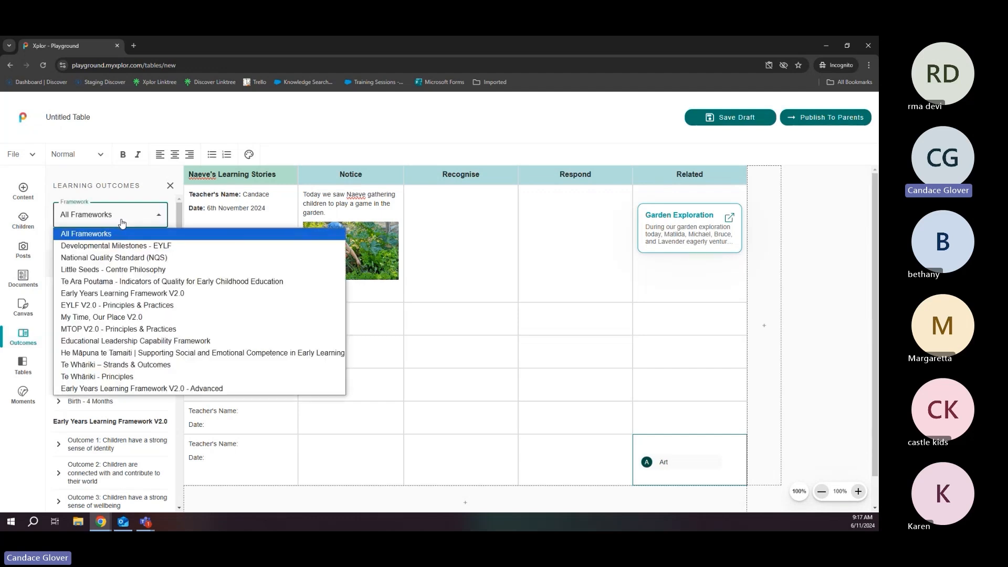
click(110, 380)
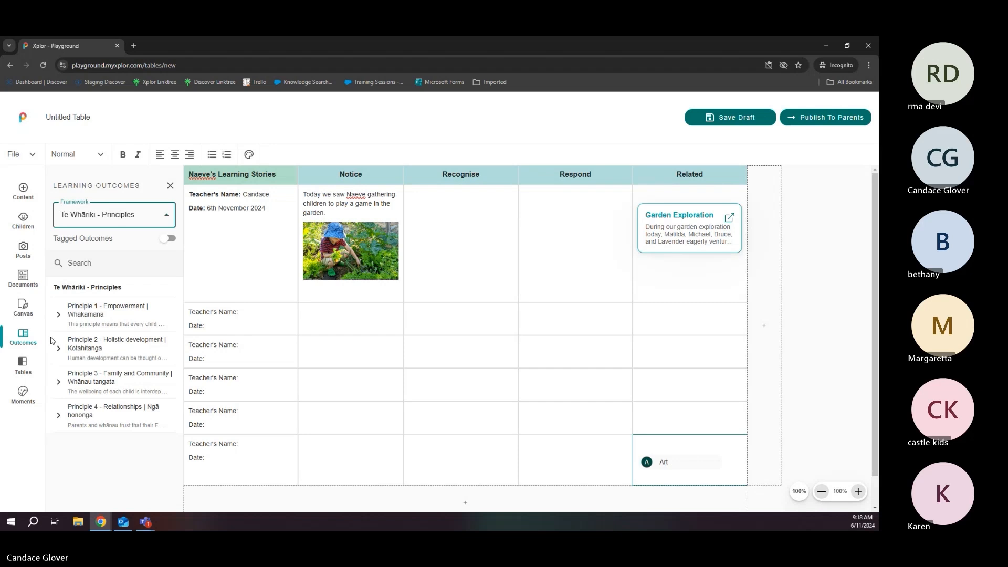
click(111, 268)
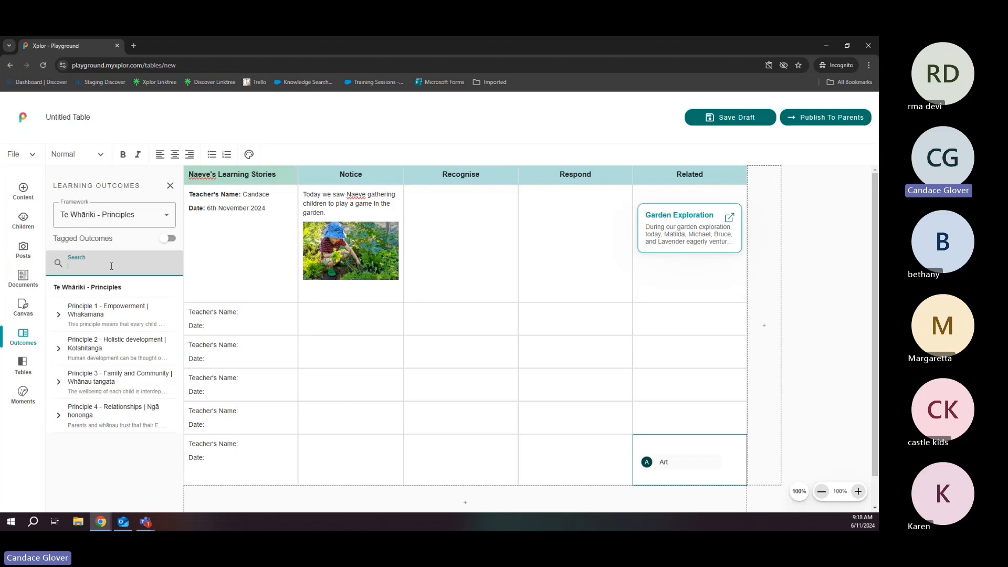
text(children)
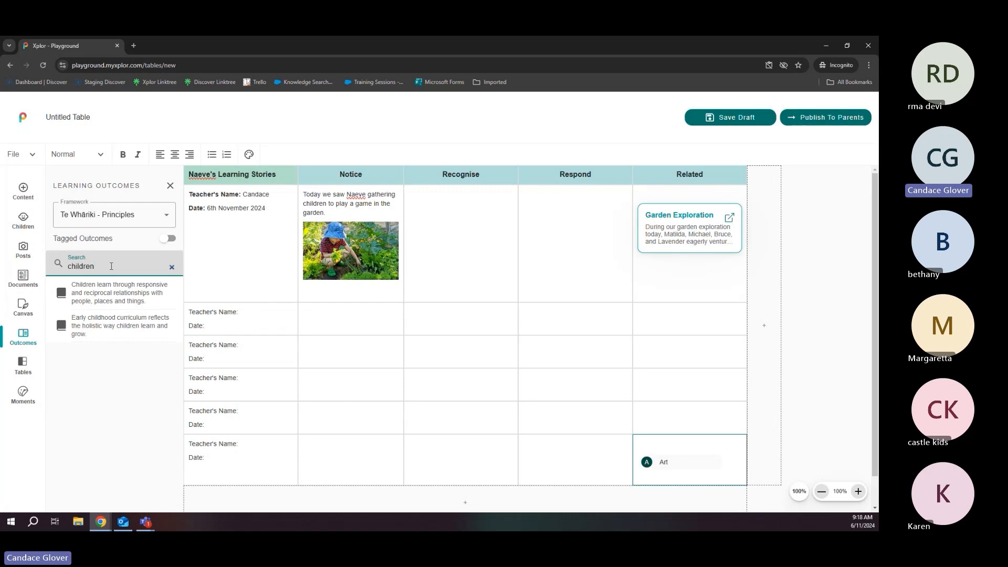
click(171, 266)
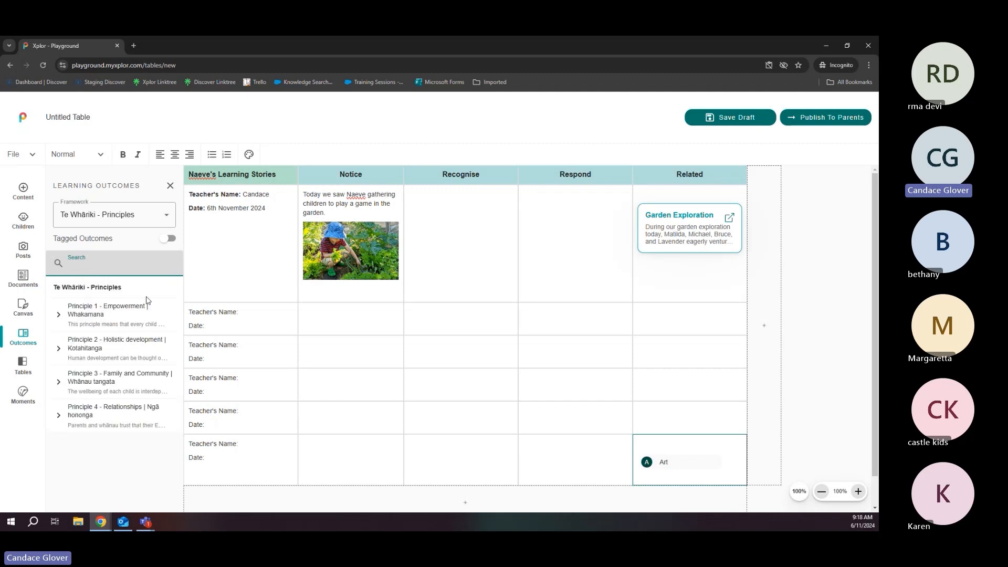
- Browse the principles and add the "Principle 3 - Family and Community" outcome to the second-to-last row's "Related" cell, closing the outcomes list
click(58, 315)
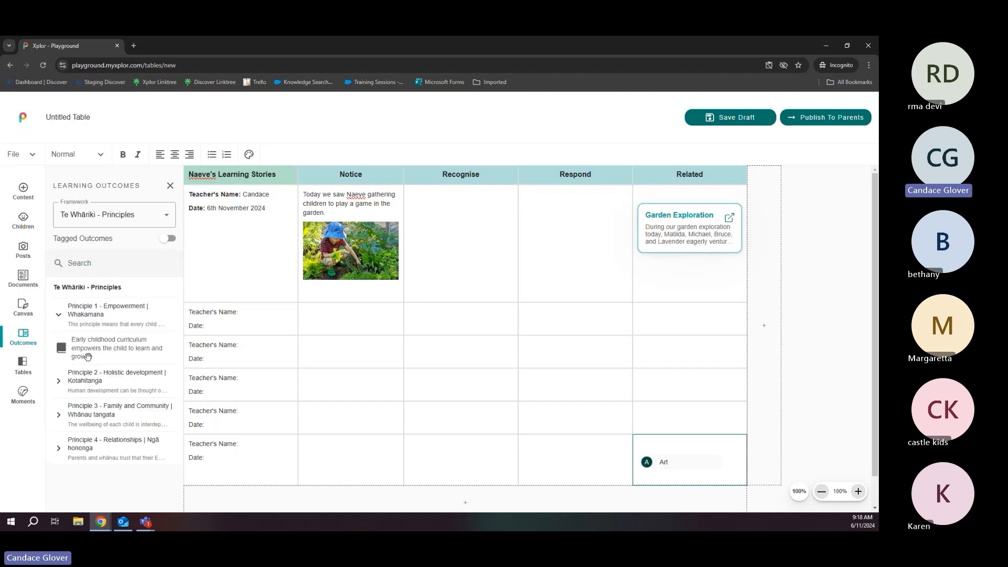
click(58, 382)
drag(63, 414, 100, 426)
click(60, 382)
click(68, 318)
click(73, 379)
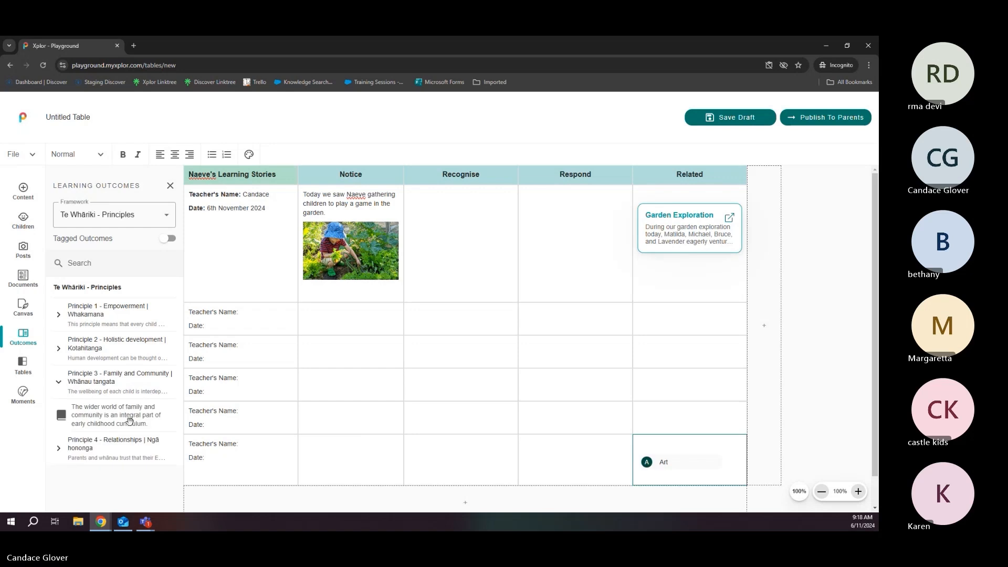
drag(128, 418, 698, 414)
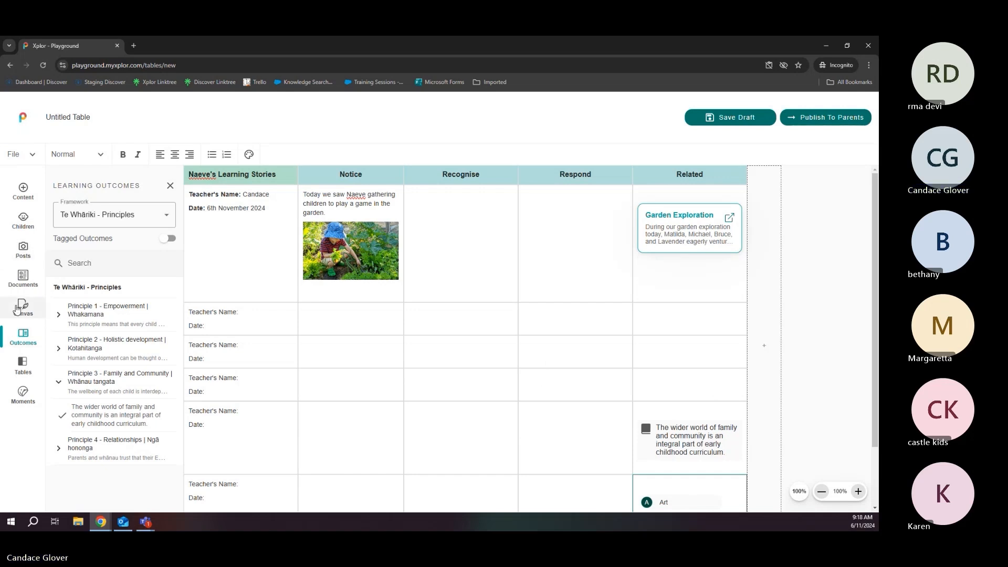
click(551, 341)
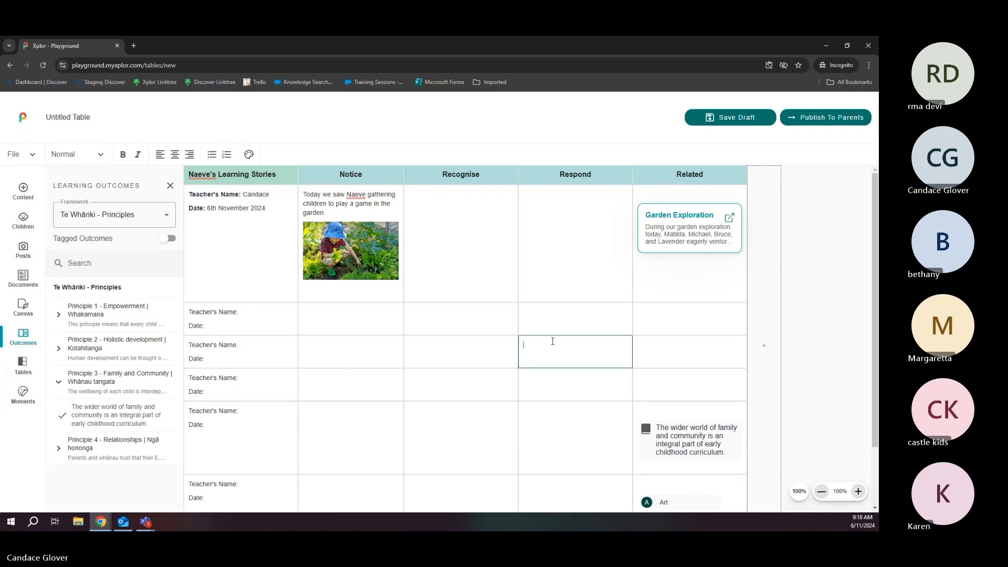
click(170, 186)
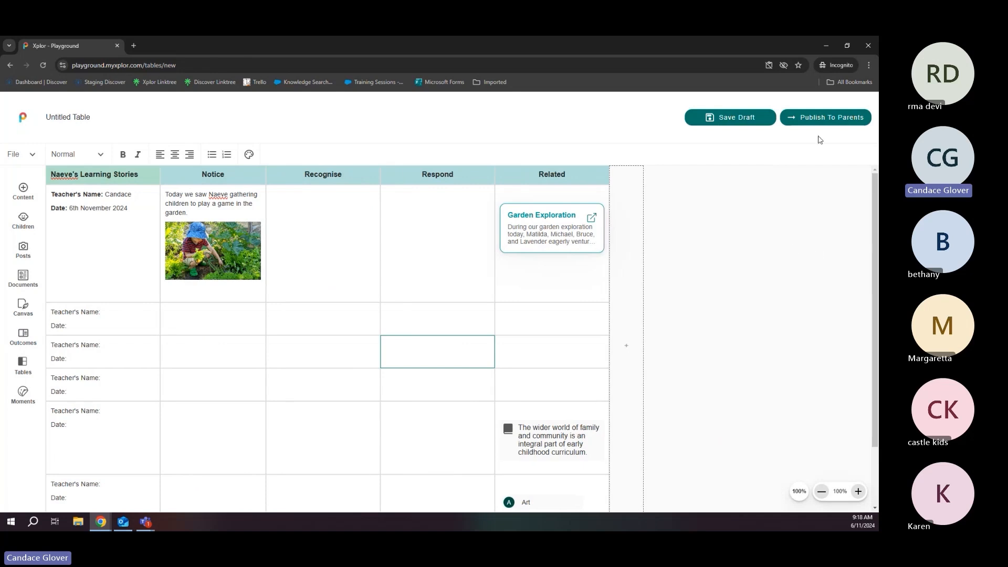
- Save the table as a draft, publish it to parents and close the published preview
click(765, 119)
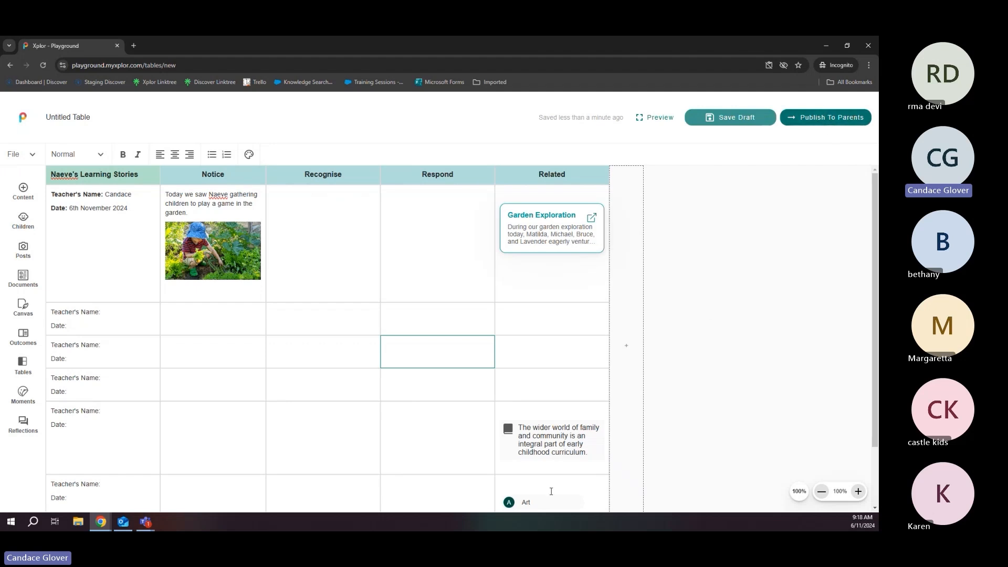
scroll(551, 491, down, 2)
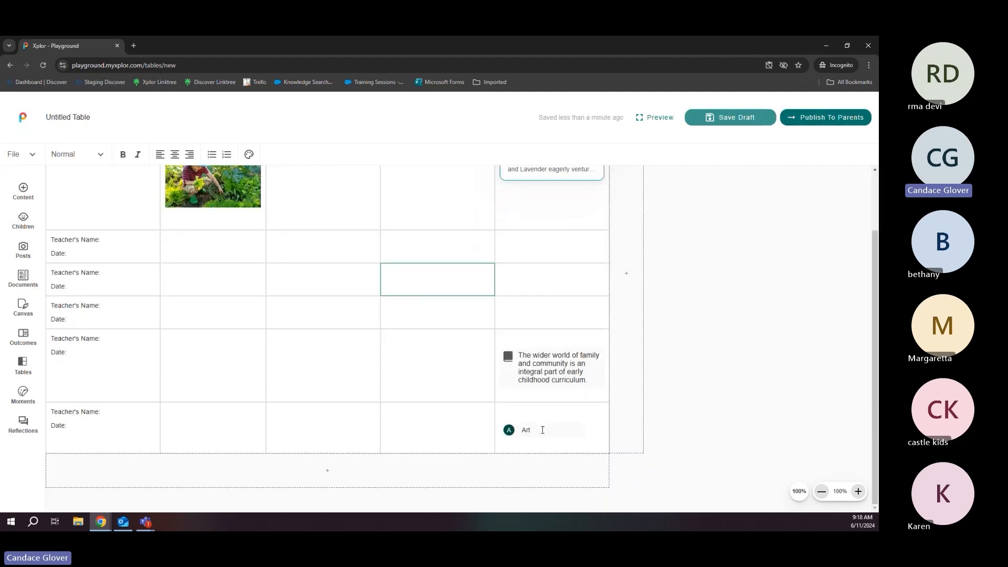
click(811, 122)
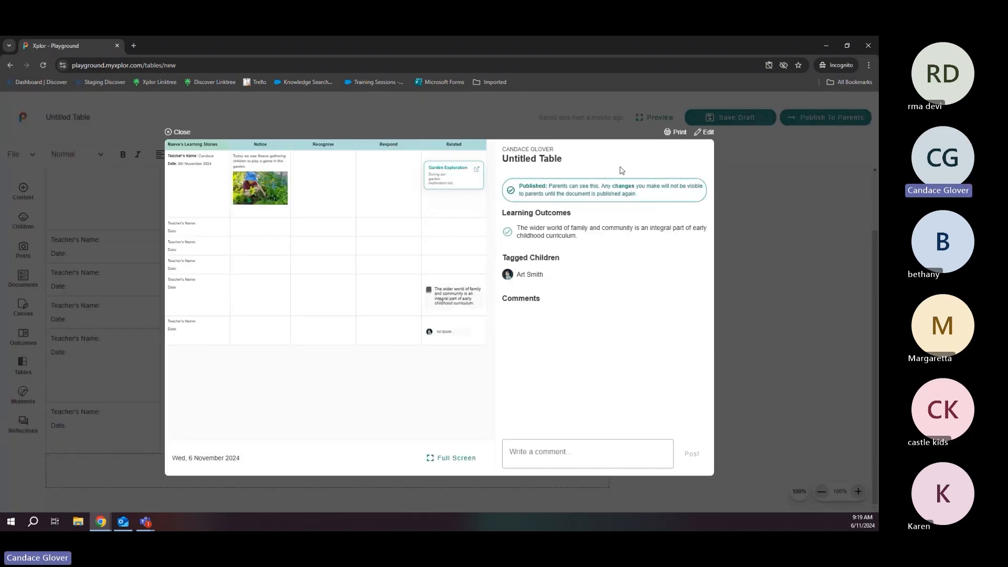
click(601, 456)
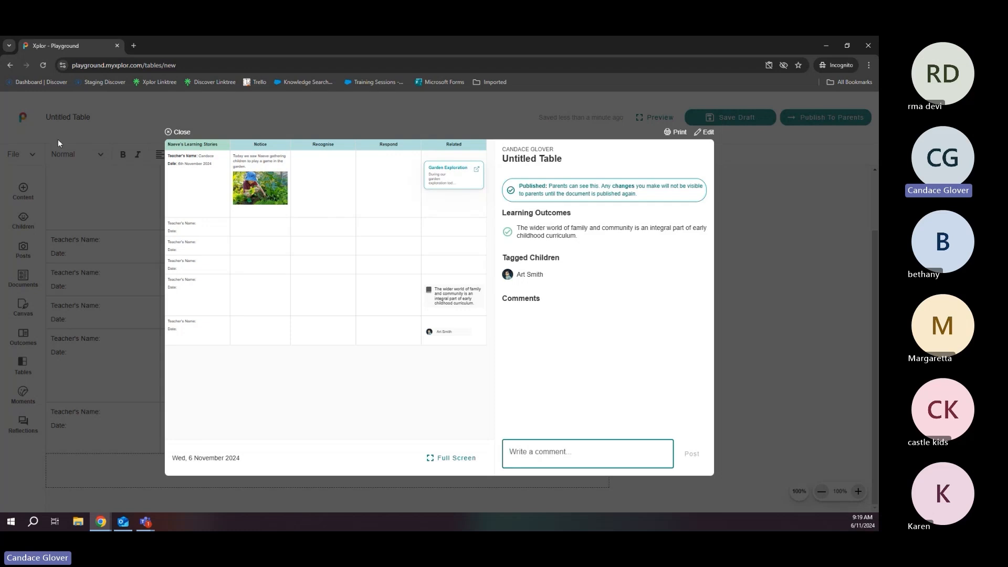
click(169, 133)
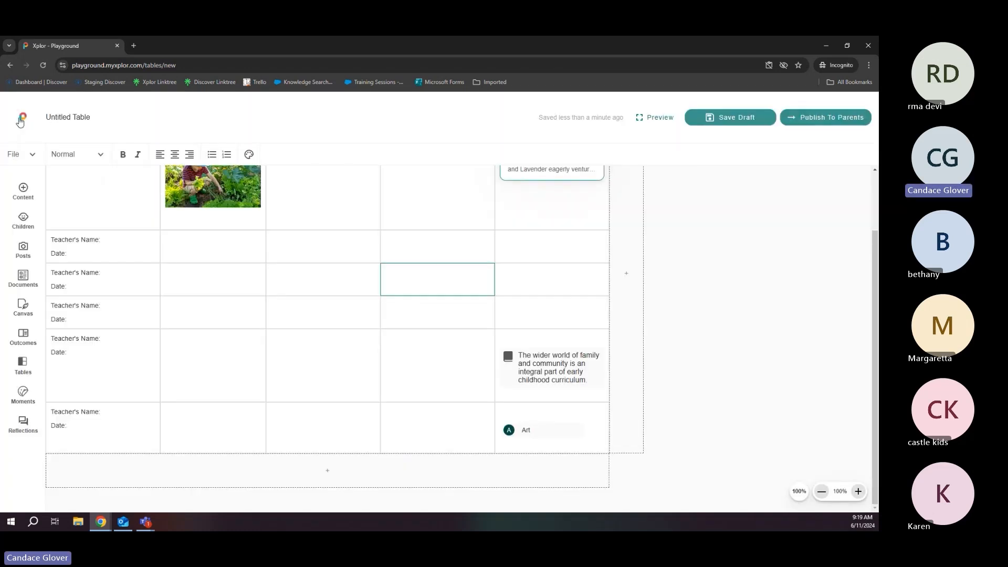
- Return to the dashboard and reopen "Untitled Table" for editing from the list of tables
click(20, 121)
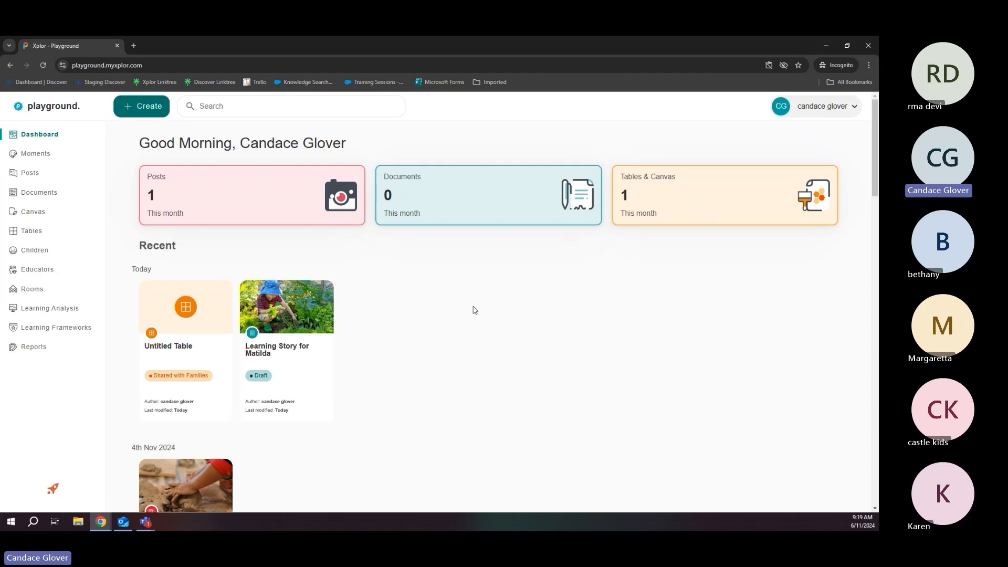
click(34, 234)
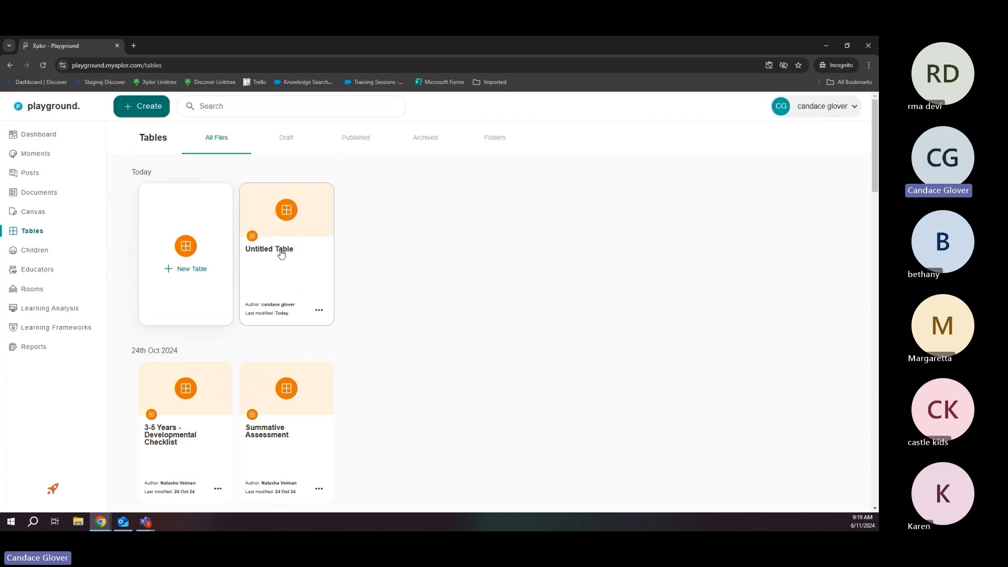
click(318, 313)
click(295, 330)
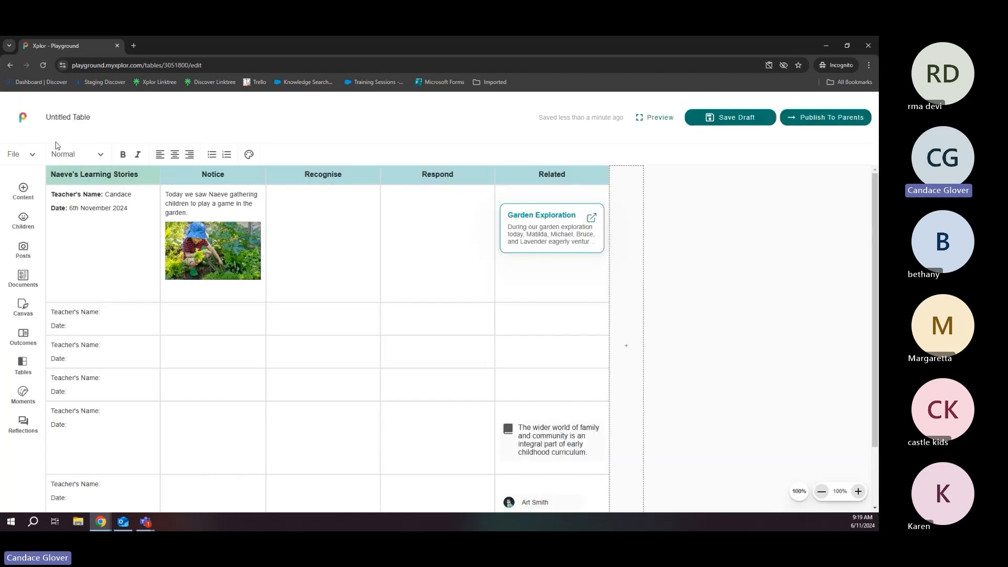
- Retitle the table with the child's first name followed by "Learning Stories", publish it to parents again and close the preview
click(57, 119)
text(A)
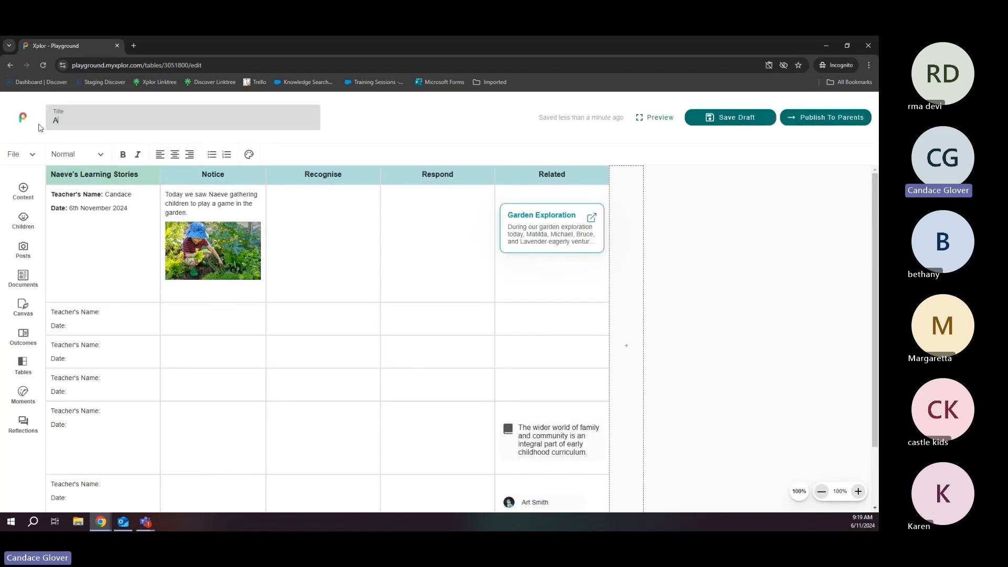
key(BackSpace)
text(Naeve's Learning Stories)
click(240, 322)
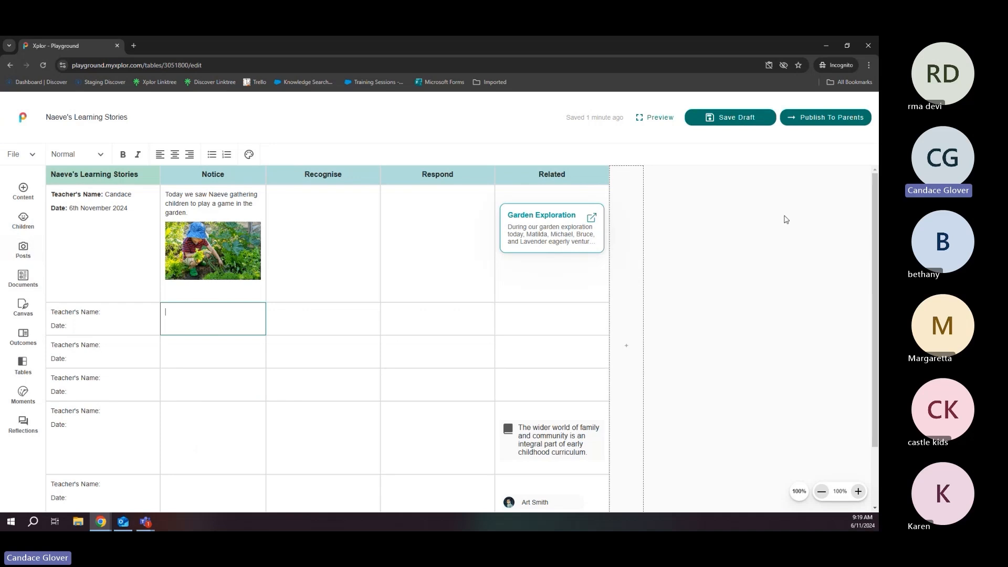
click(820, 119)
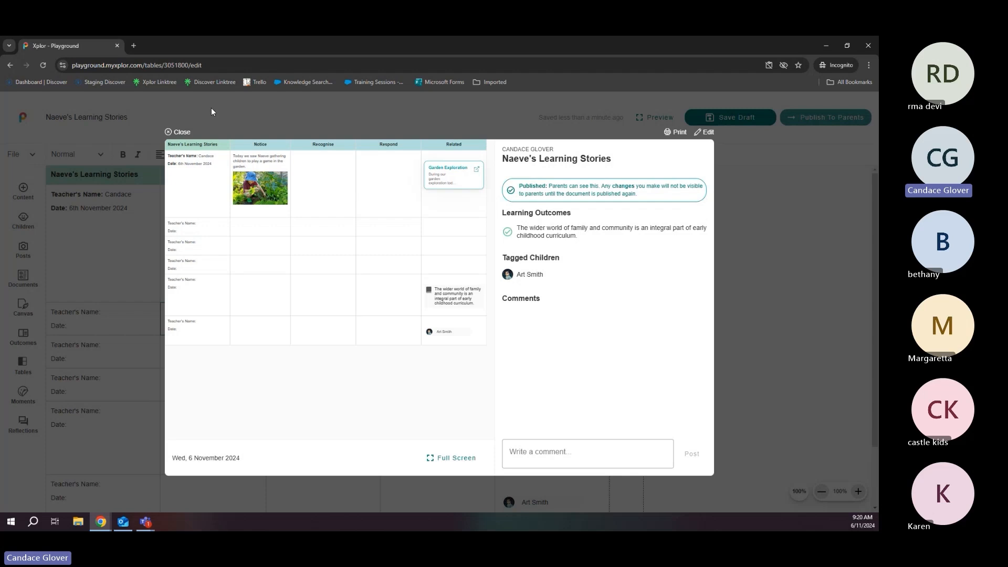
click(169, 133)
- Return to the list of tables and reopen the retitled learning stories table for editing
click(23, 118)
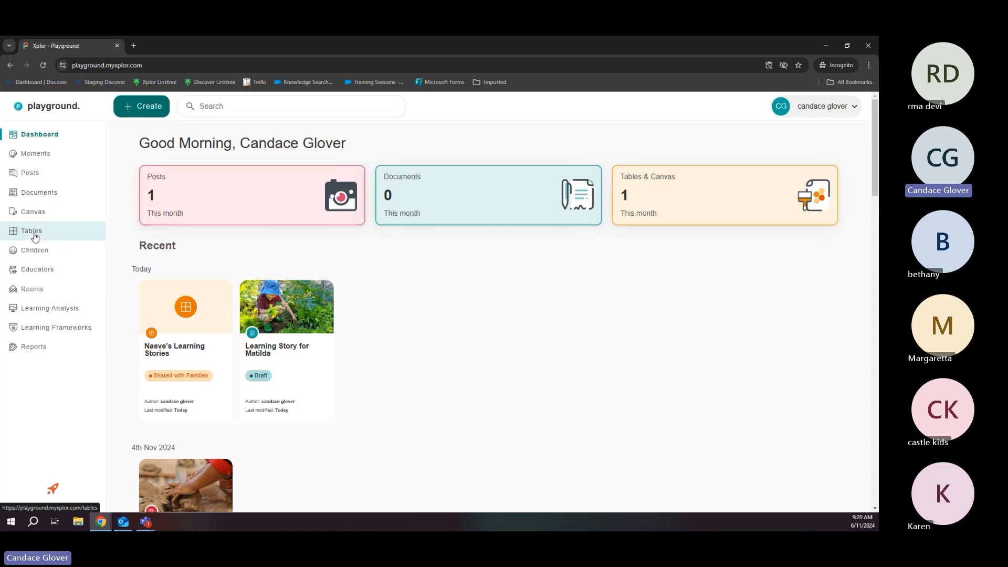
click(34, 235)
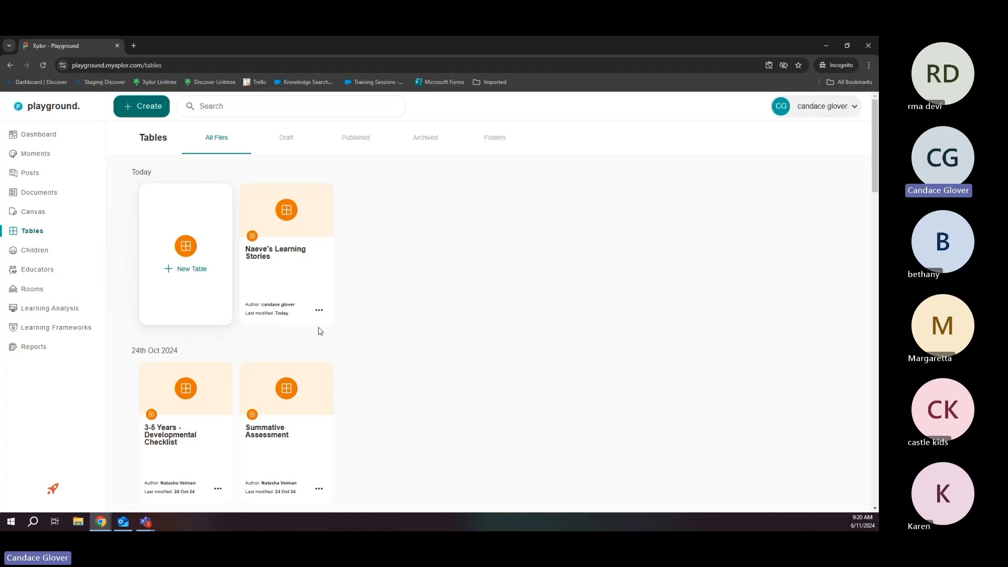
click(319, 312)
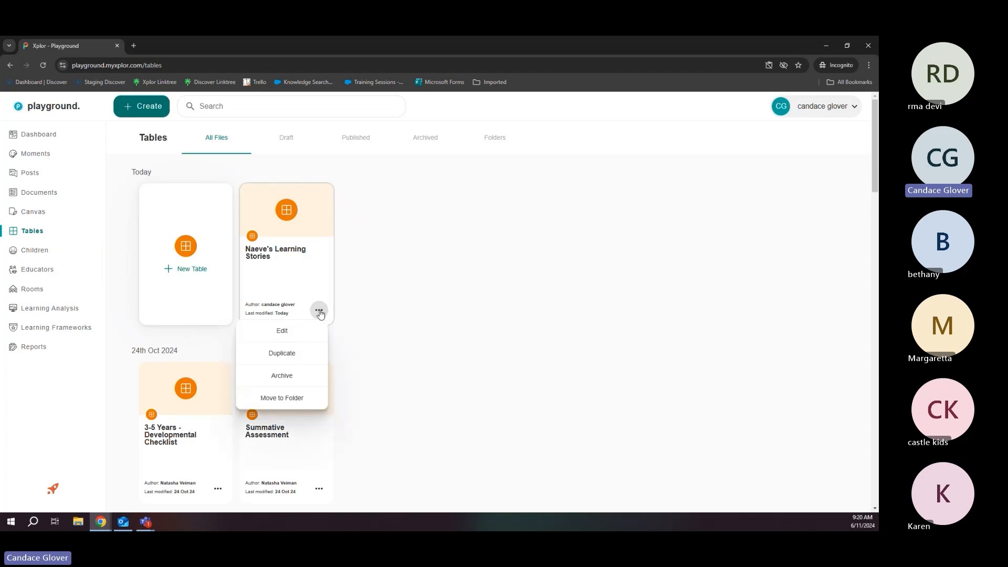
click(288, 332)
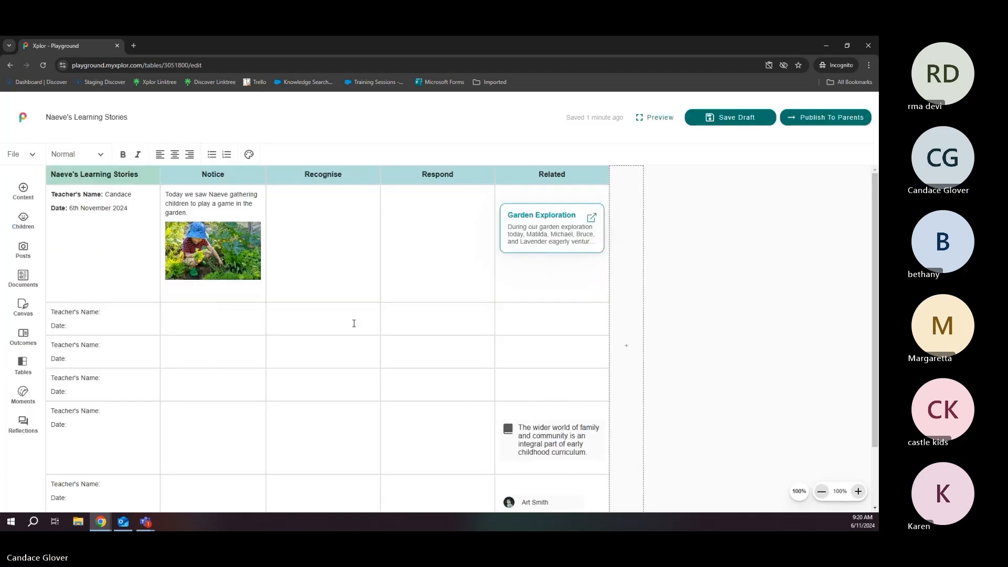
- Delete the tagged child from the last row's "Related" cell
click(577, 508)
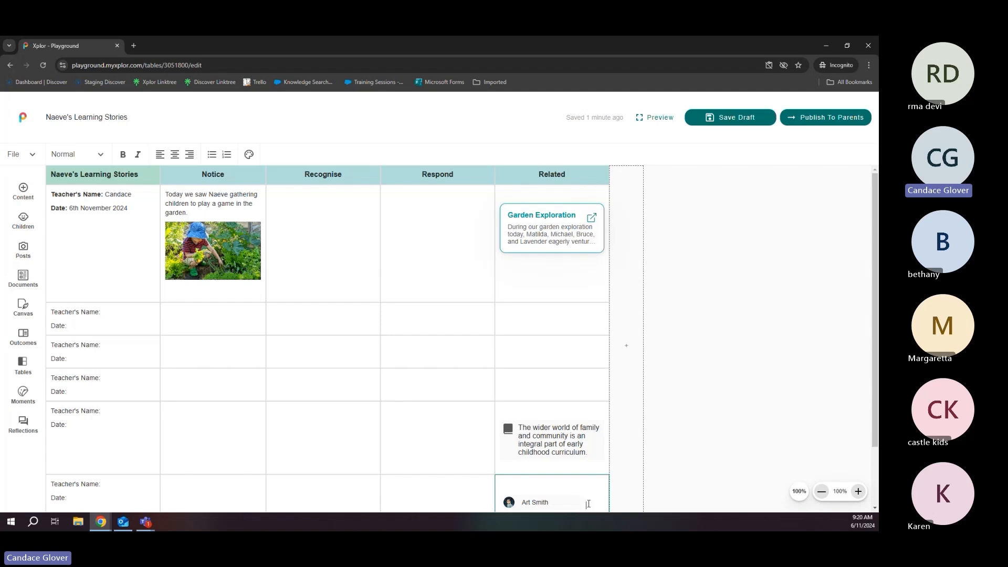
scroll(588, 493, down, 1)
key(BackSpace)
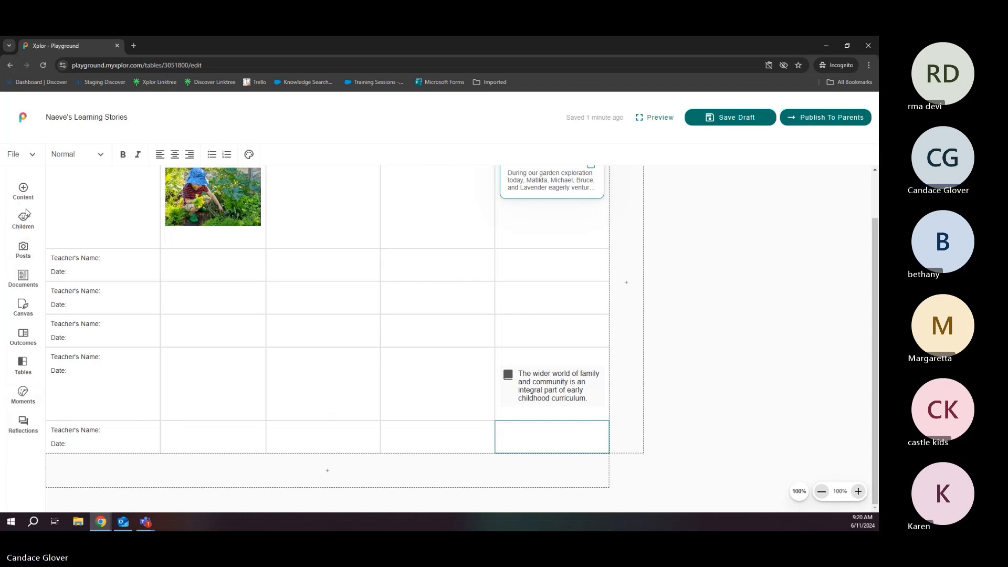
- Limit the children list to tagged children, publish the learning stories table to parents again and close the preview
click(24, 219)
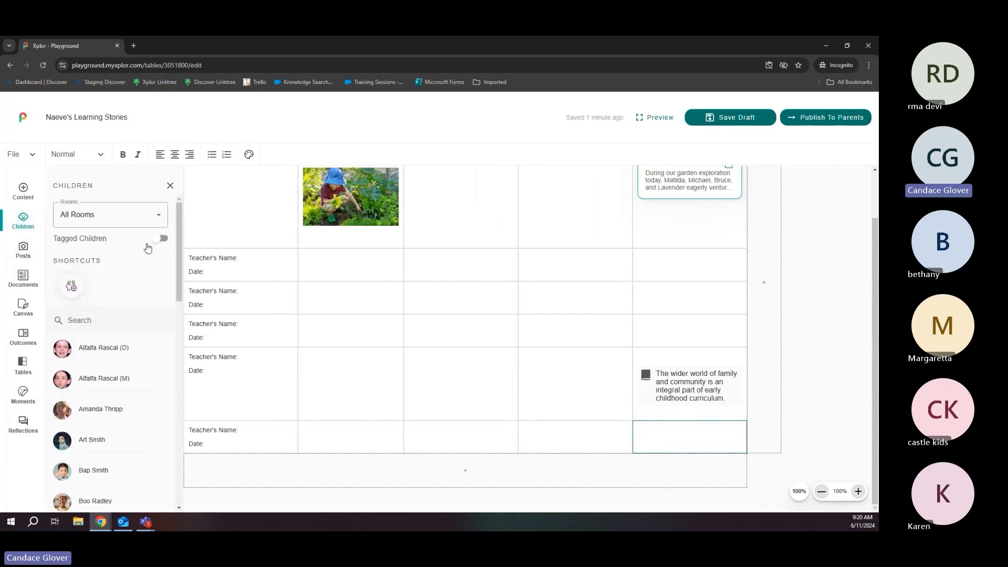
click(156, 242)
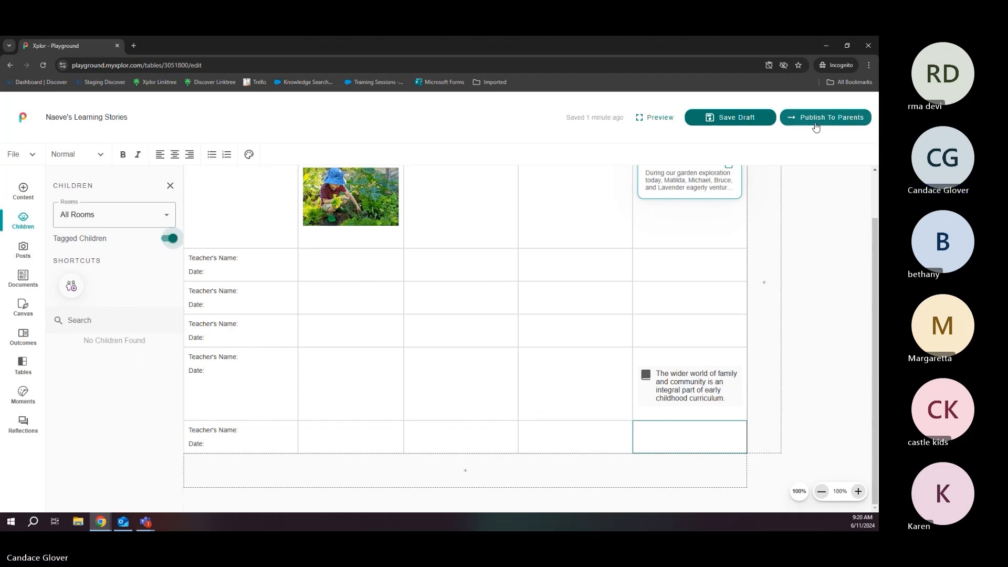
click(812, 121)
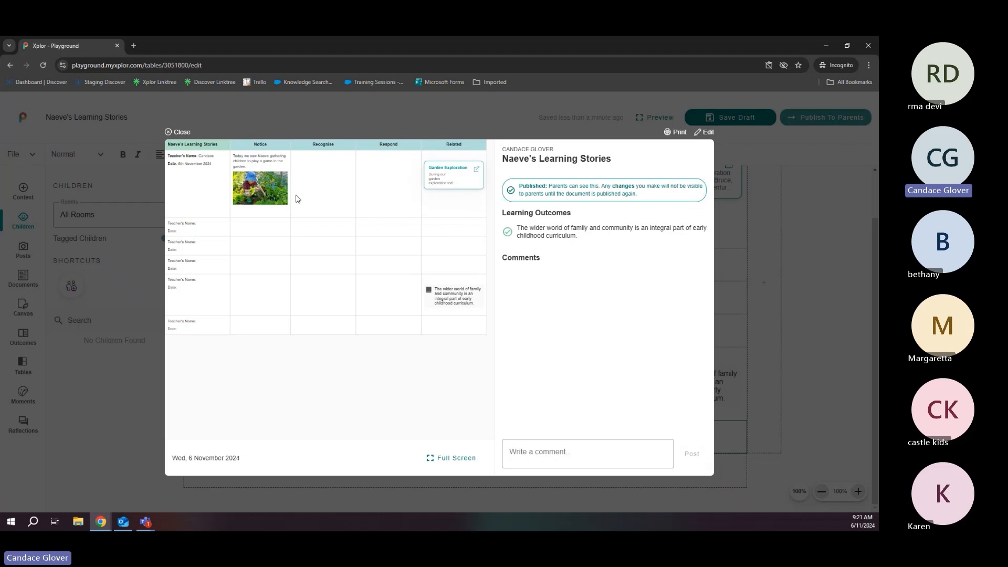
click(178, 132)
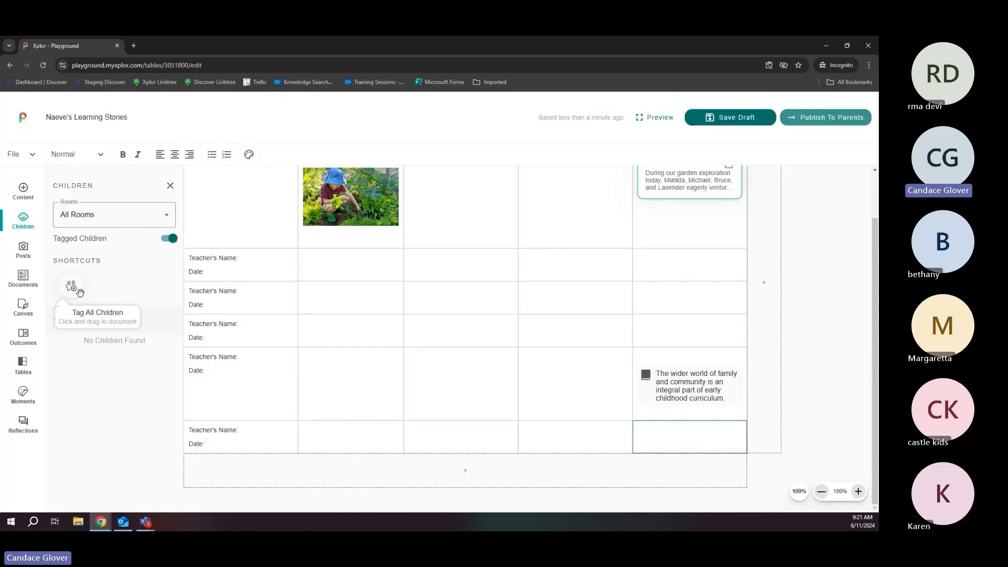
- Turn off the tagged-only filter and tag the first listed child in the last row's "Related" cell
click(169, 238)
drag(112, 348, 687, 445)
- Delete the garden photo from the first row's "Notice" cell, republish the table to parents and close the preview
scroll(667, 351, up, 1)
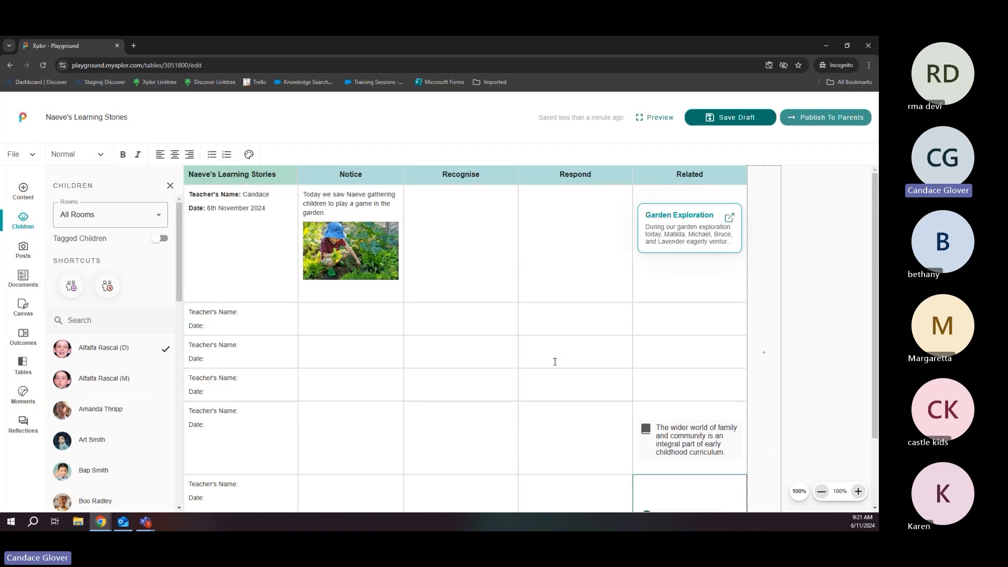
click(347, 295)
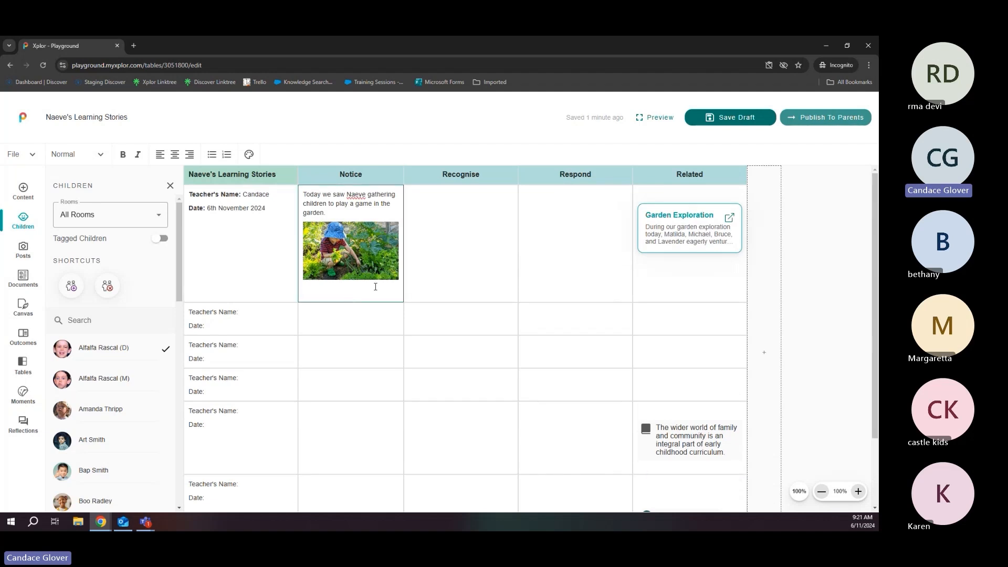
key(BackSpace)
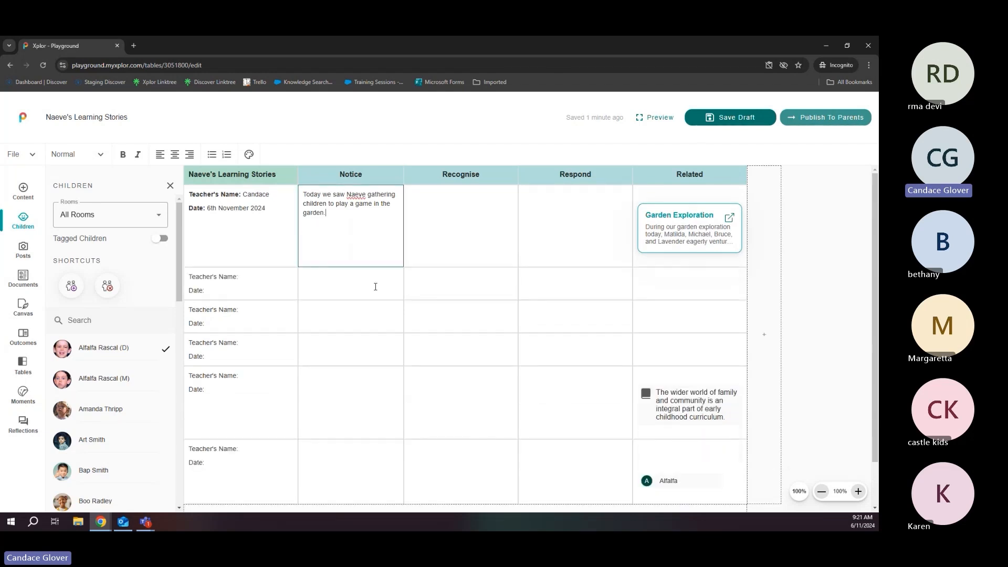
click(803, 117)
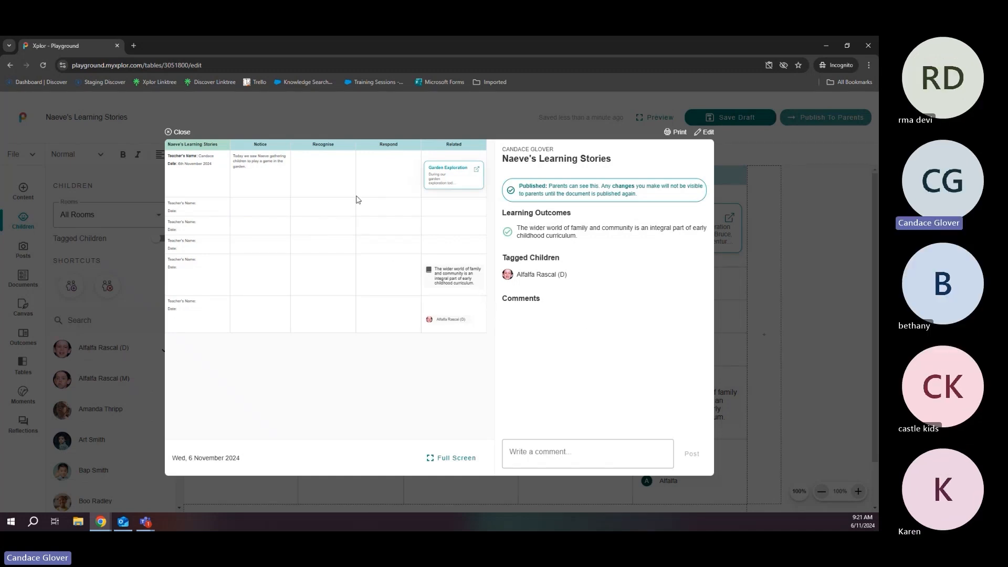
click(181, 133)
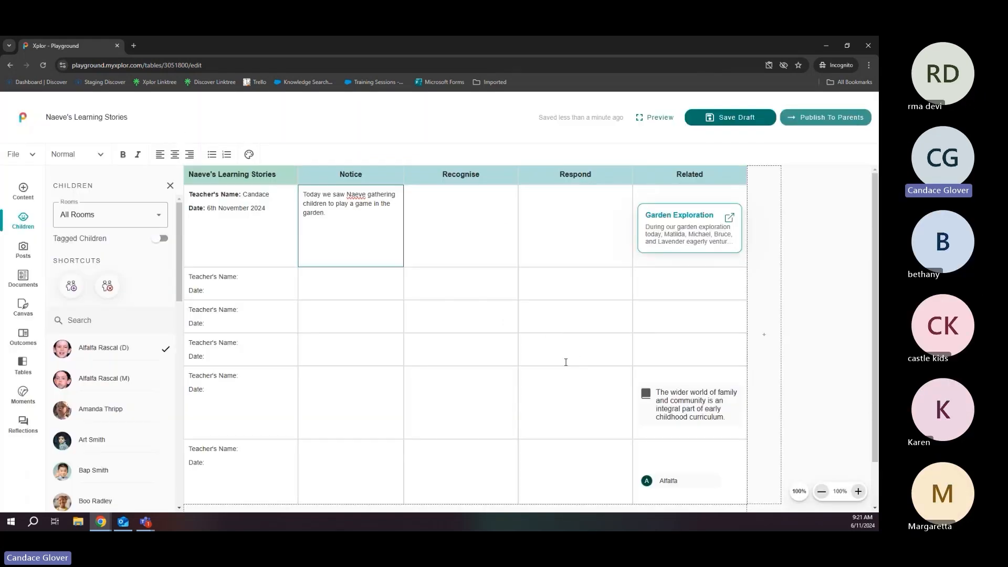
- Return to the dashboard and start a new canvas with the "Meet Our Educators" layout to examine its design
click(24, 118)
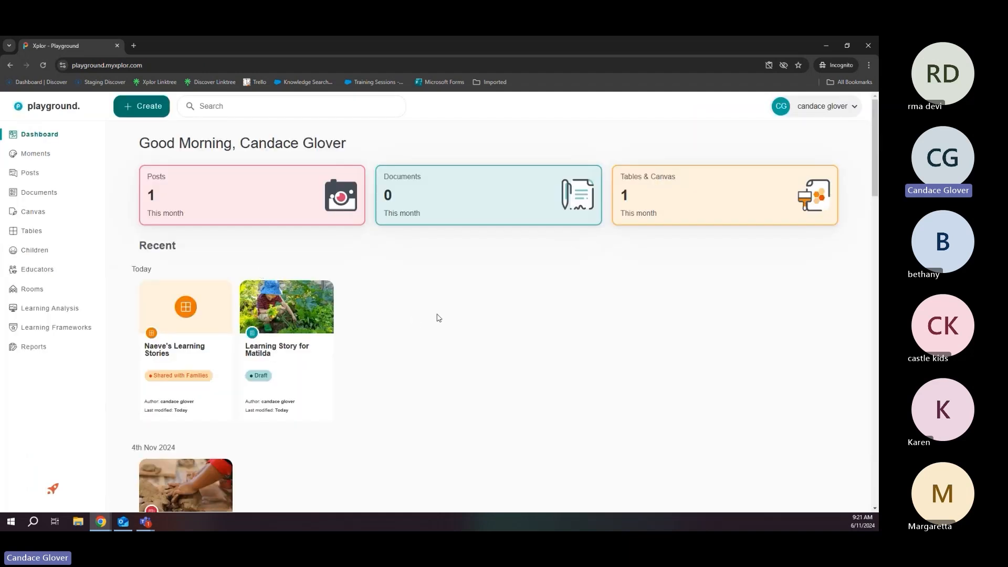
click(35, 216)
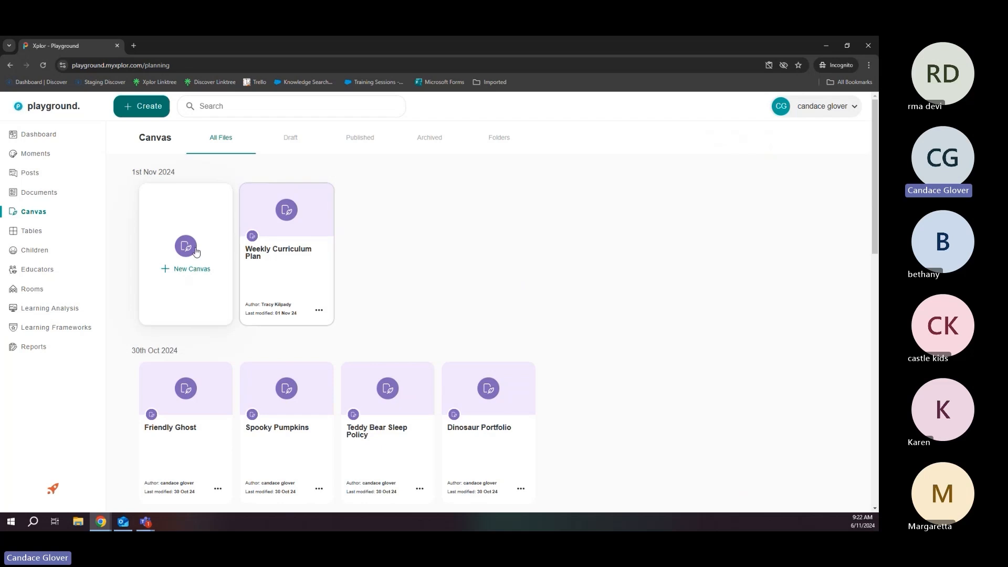
click(178, 270)
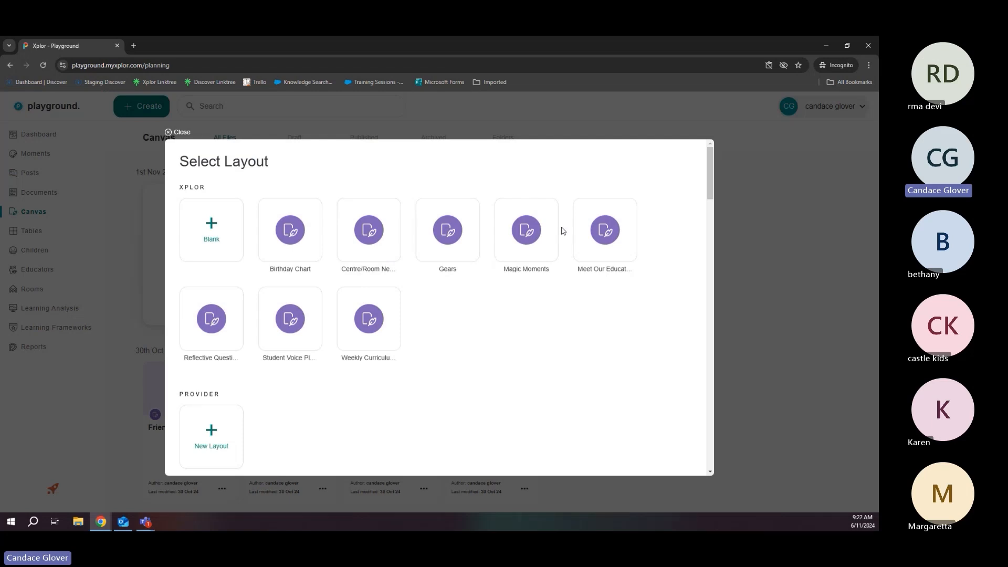
click(617, 229)
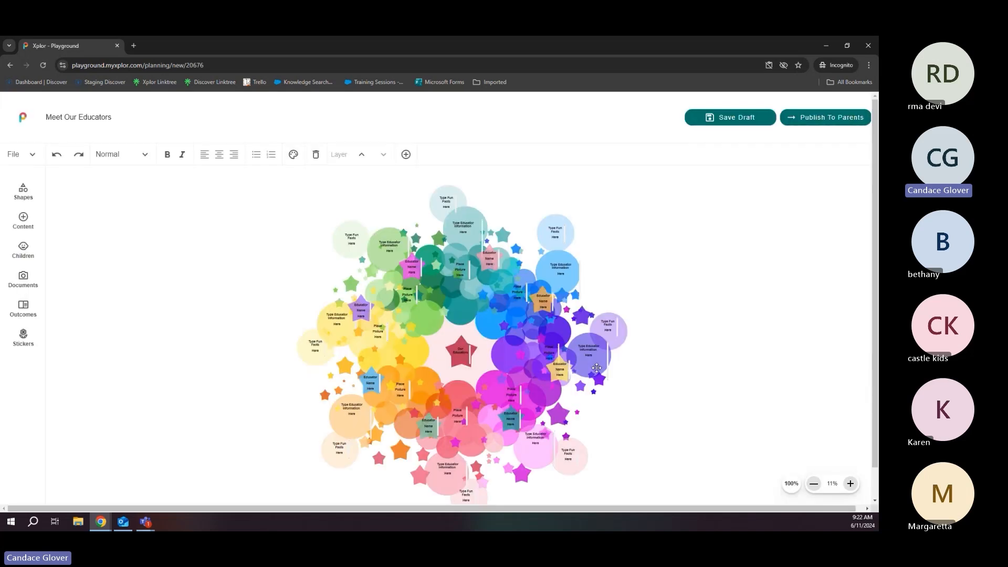
drag(634, 367, 636, 355)
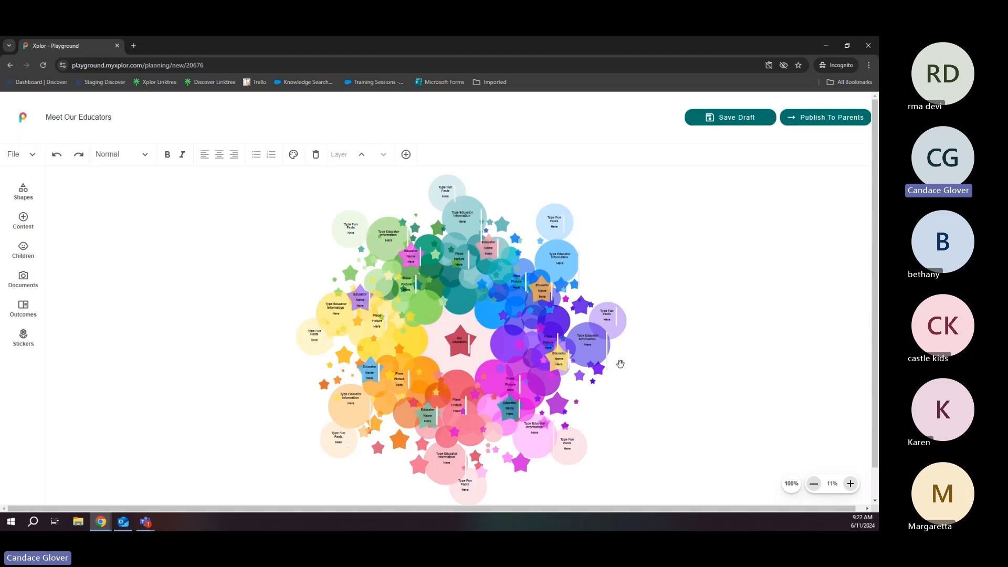
- Leave the "Meet Our Educators" canvas and create a new blank canvas from the canvas list
click(22, 118)
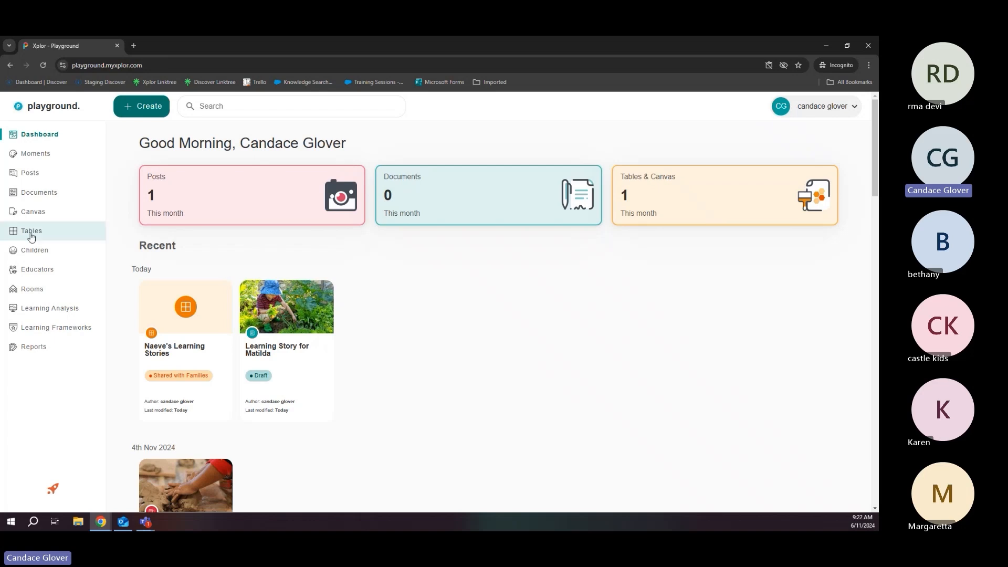
click(32, 212)
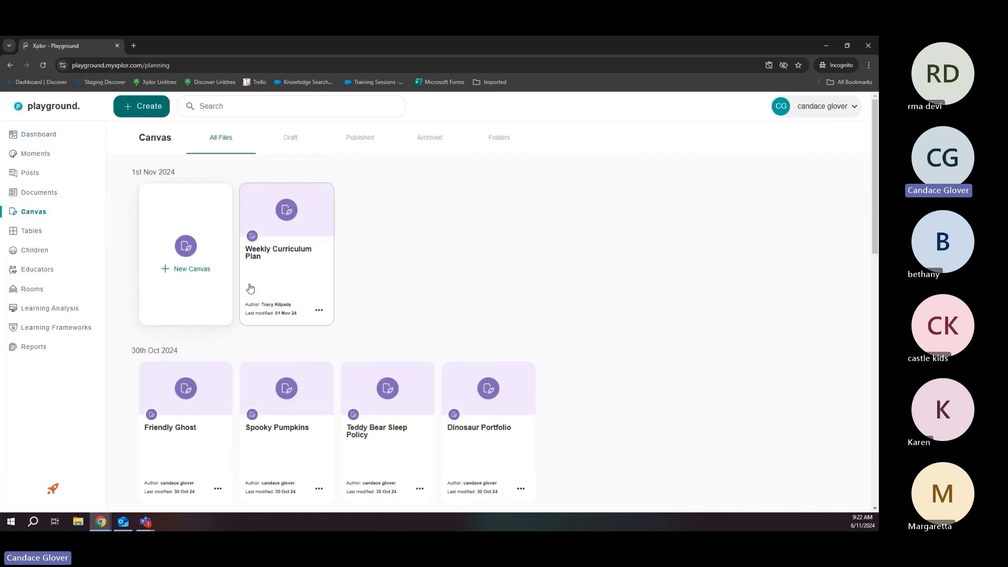
click(191, 269)
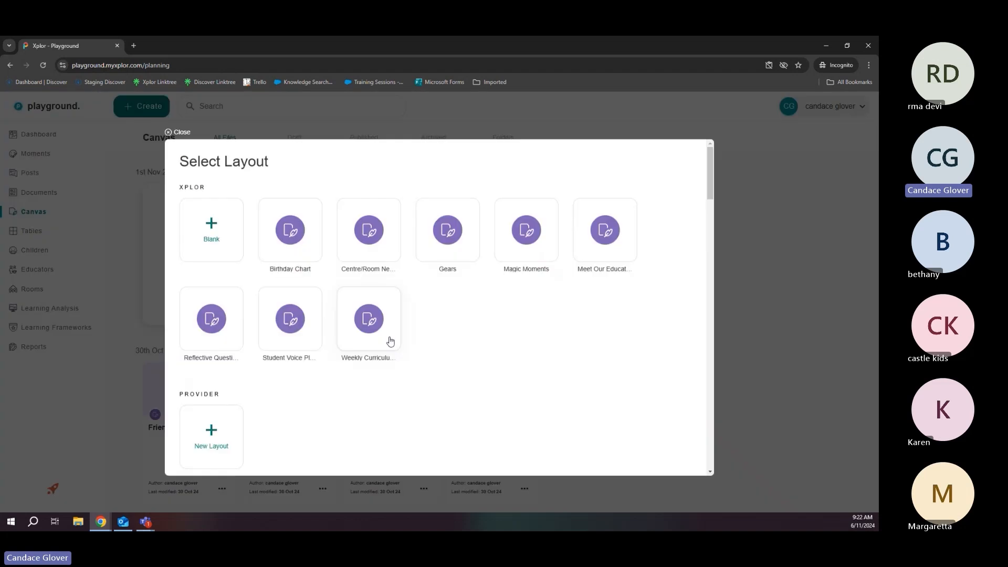
click(213, 218)
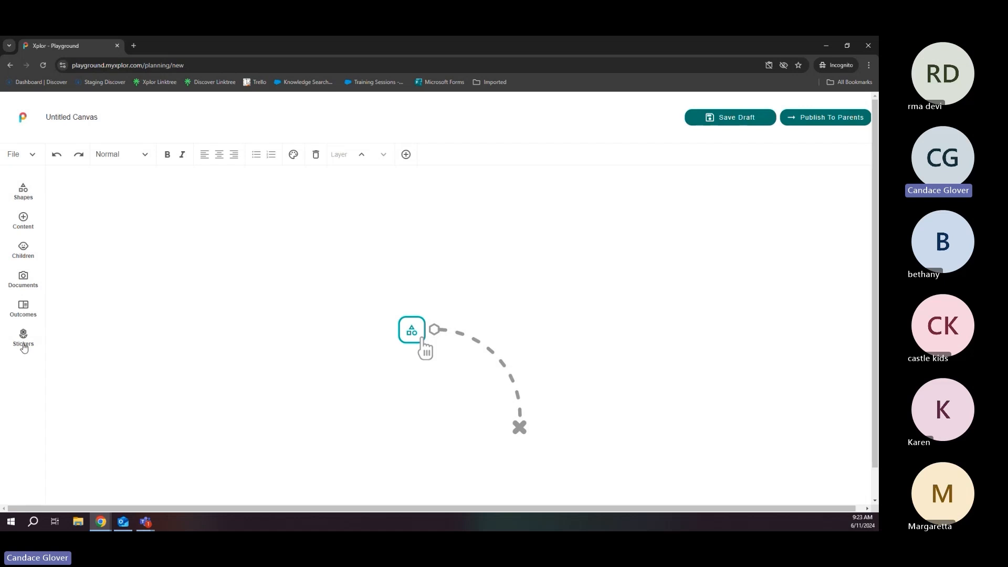
- Place two mirrored leaf shapes on the blank canvas, enlarging the right one and leaving the smaller one at its upper left
click(18, 196)
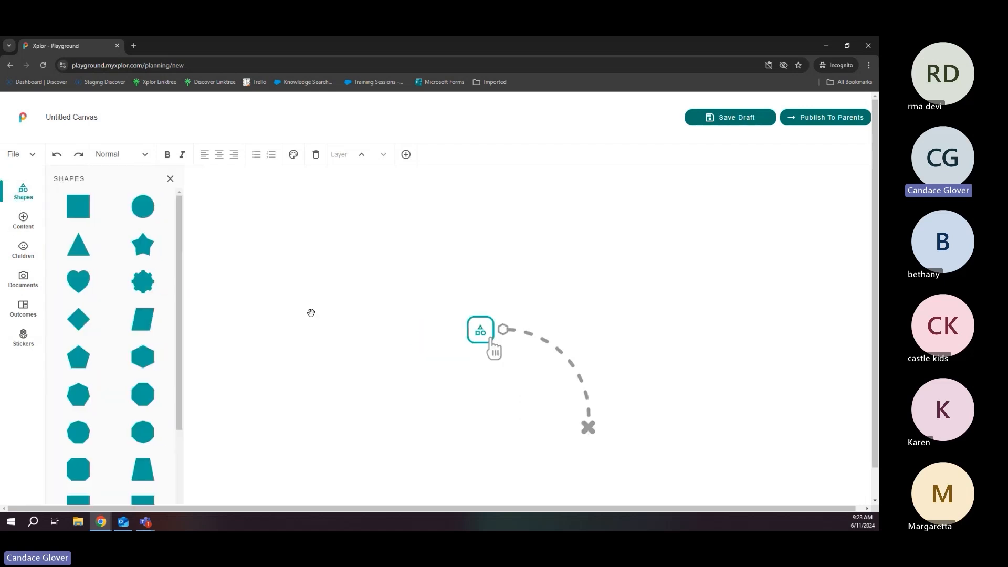
scroll(184, 346, down, 3)
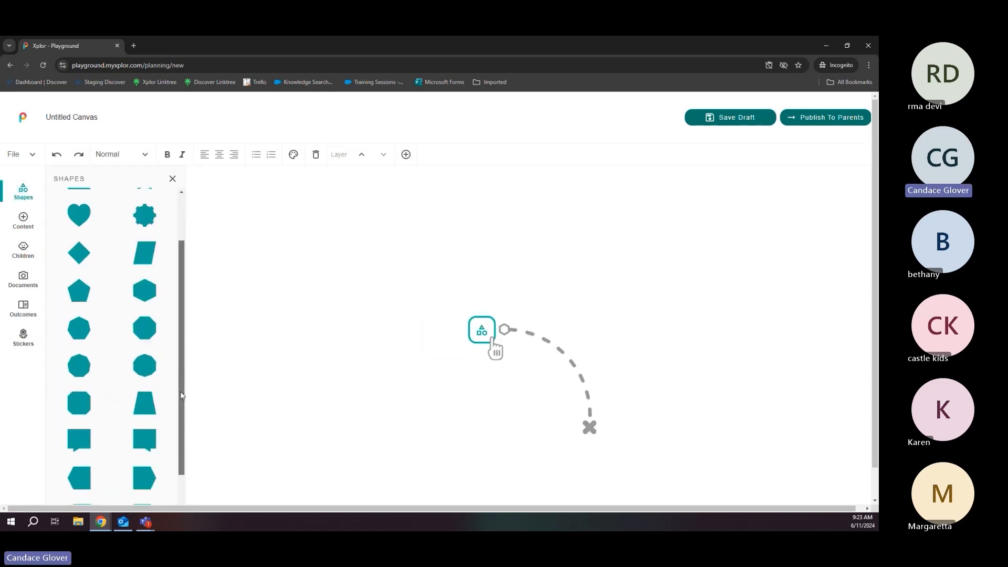
scroll(176, 360, up, 2)
scroll(177, 360, up, 1)
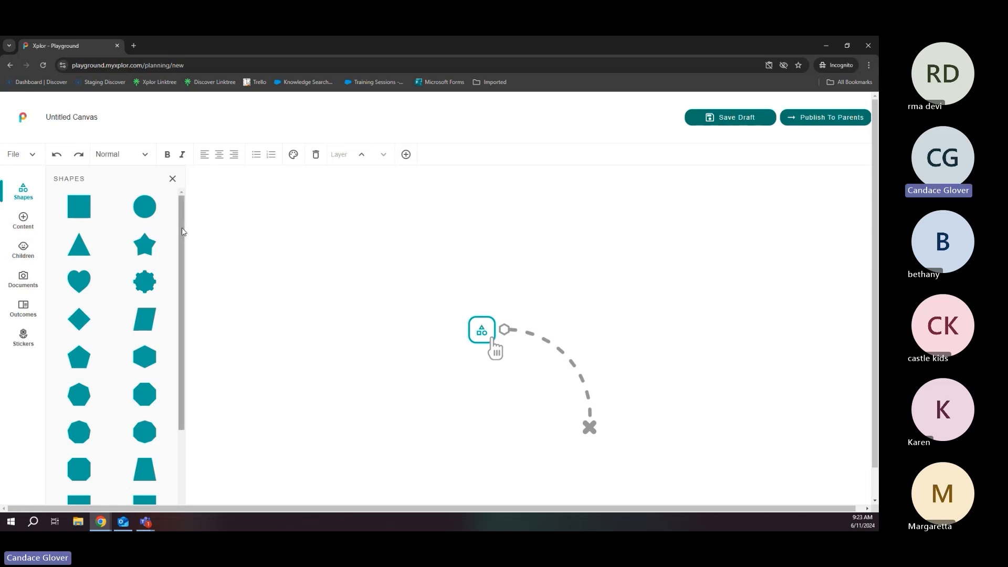
scroll(152, 423, down, 3)
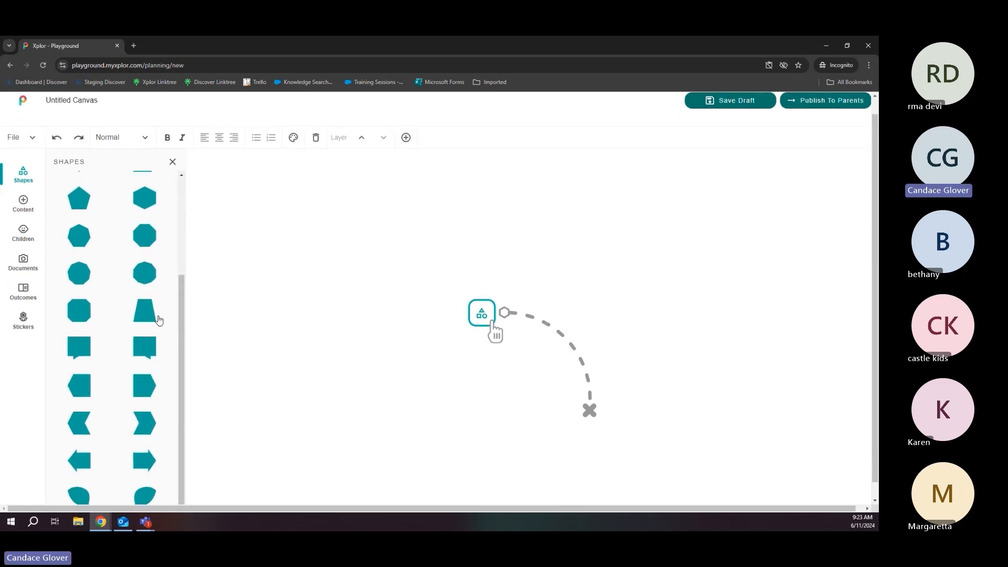
scroll(163, 341, up, 3)
scroll(170, 372, down, 3)
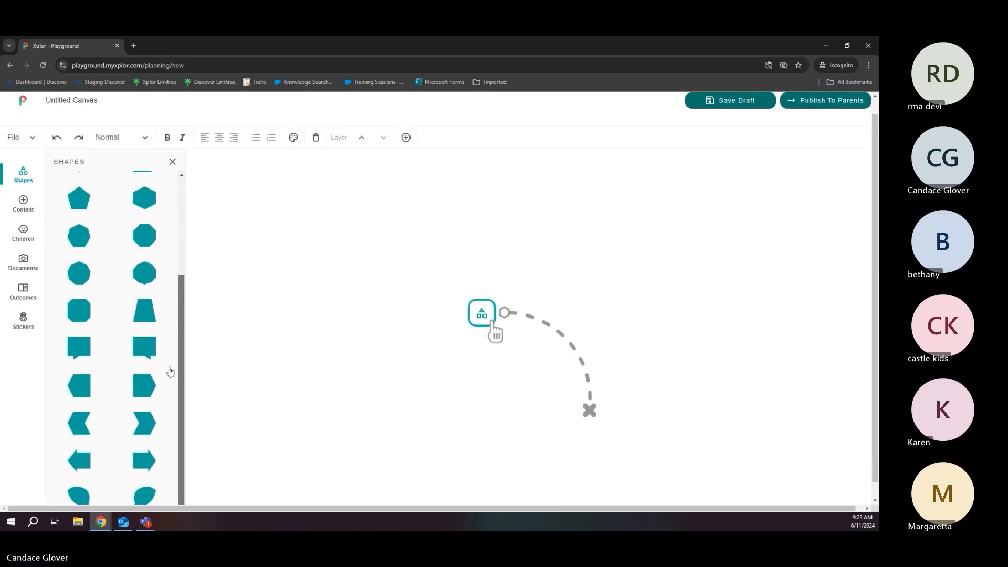
drag(144, 496, 436, 294)
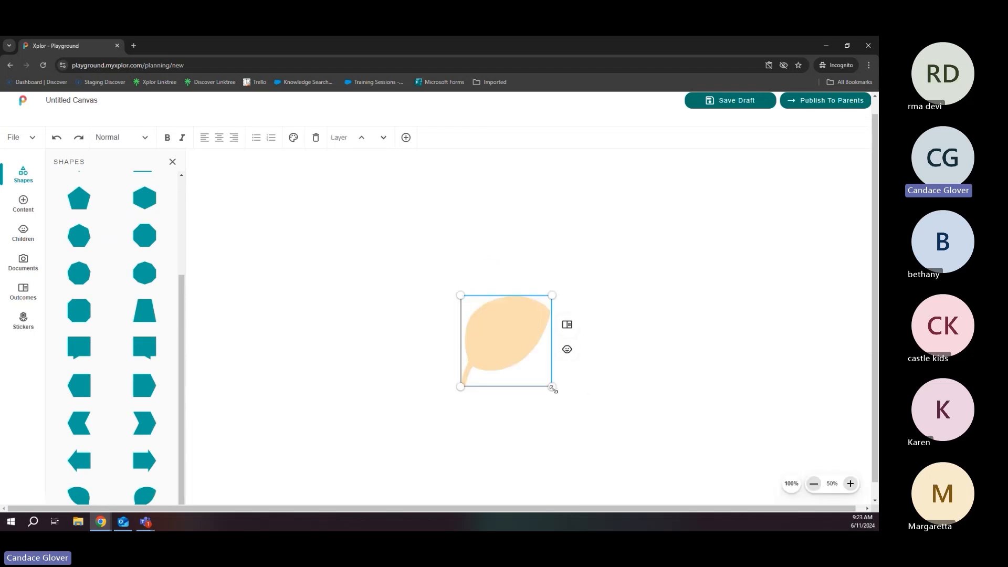
drag(552, 388, 537, 345)
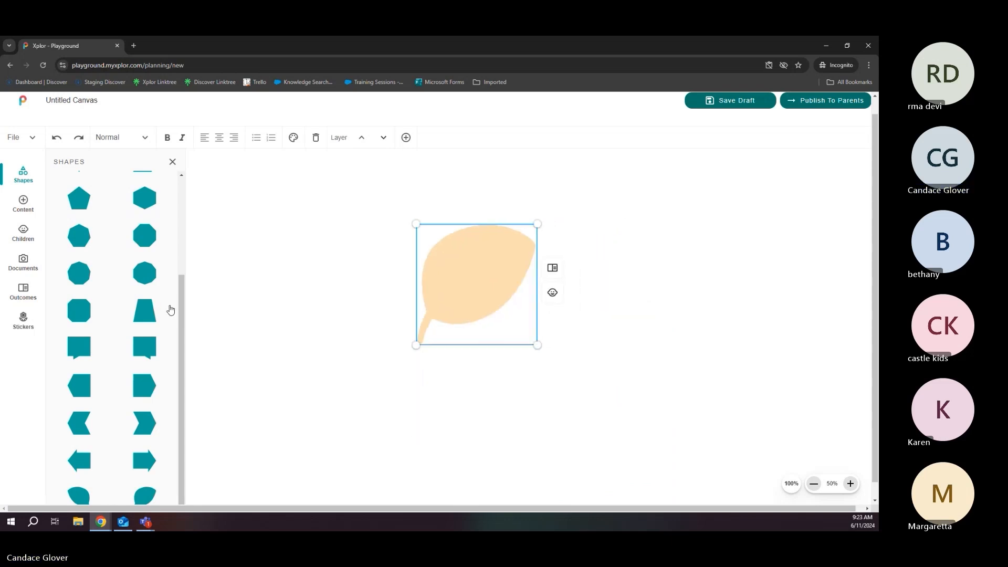
drag(181, 300, 186, 347)
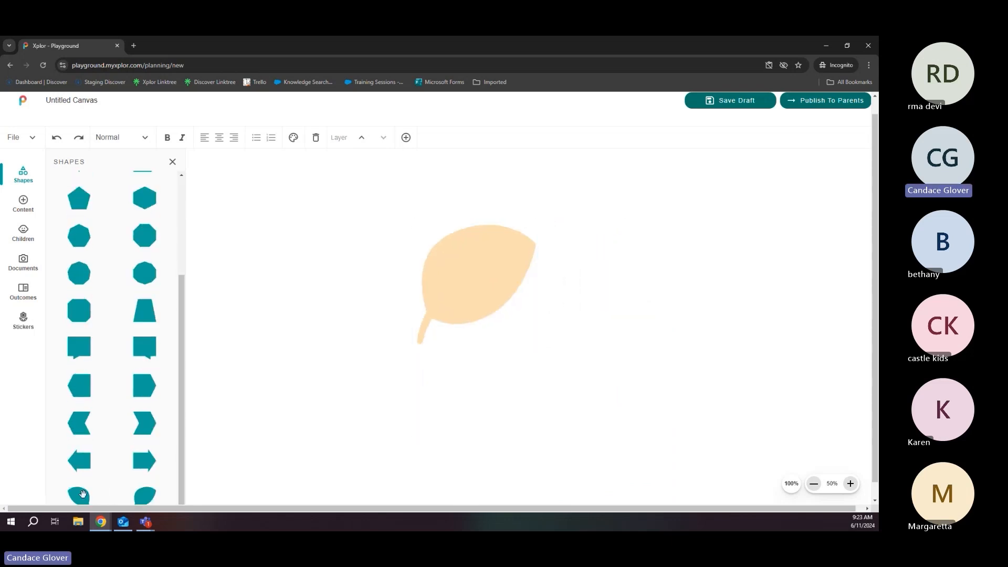
drag(83, 493, 348, 241)
- Add a circle below the two leaves and enlarge it to more than twice its original width
drag(183, 315, 177, 230)
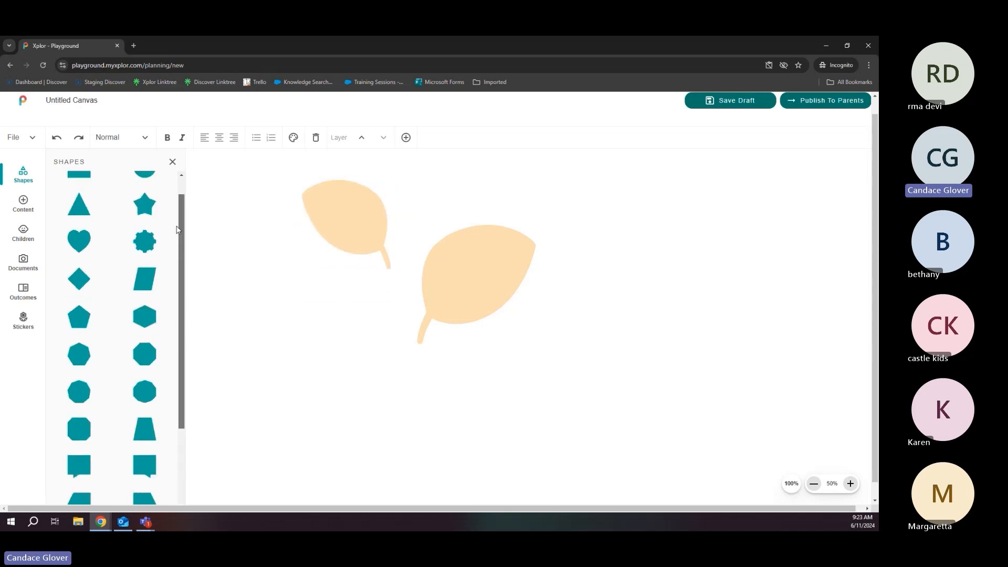
scroll(177, 230, up, 1)
drag(145, 190, 329, 331)
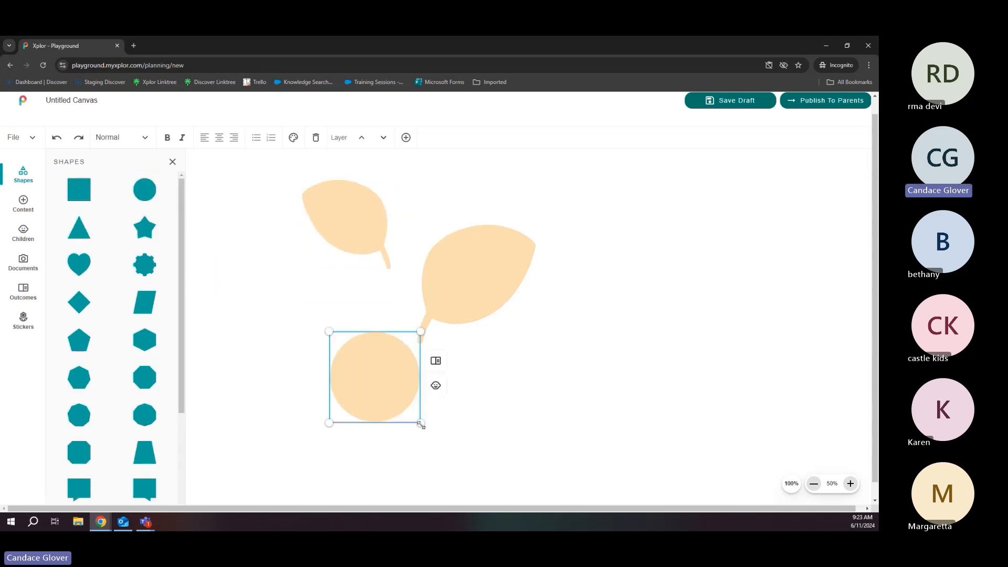
drag(421, 424, 596, 501)
- Move the larger leaf to the circle's upper-right edge
scroll(574, 355, down, 4)
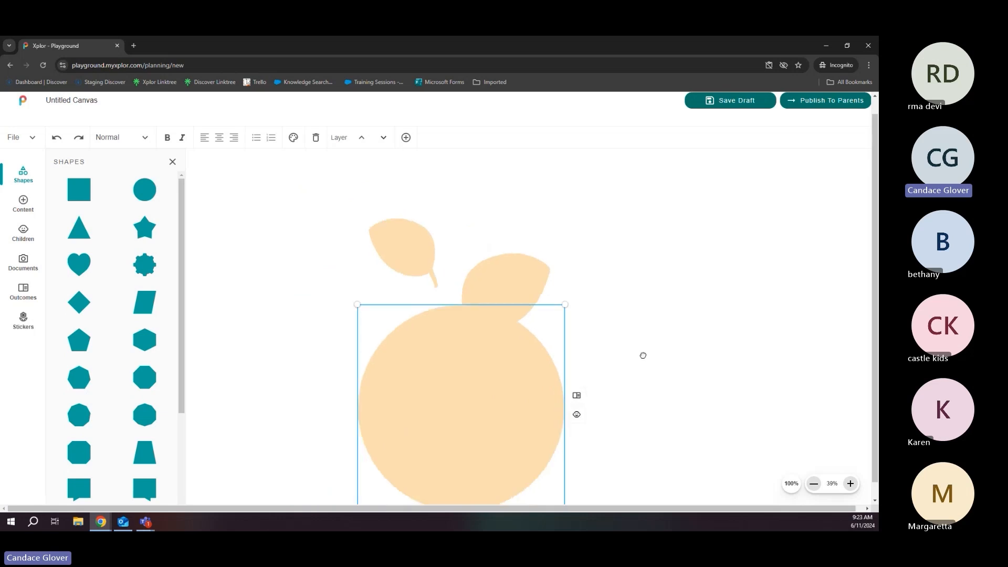
scroll(622, 317, down, 3)
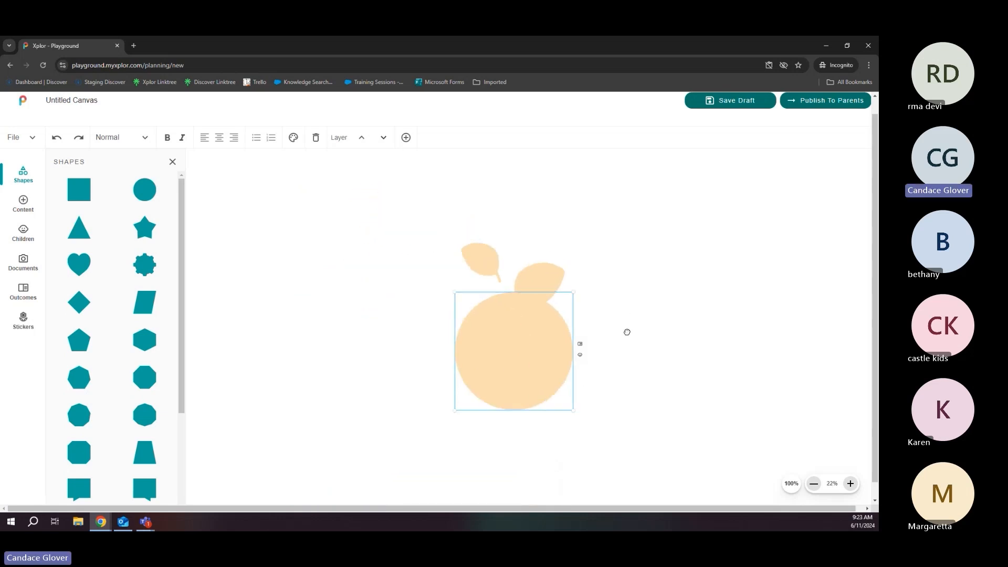
scroll(587, 359, up, 3)
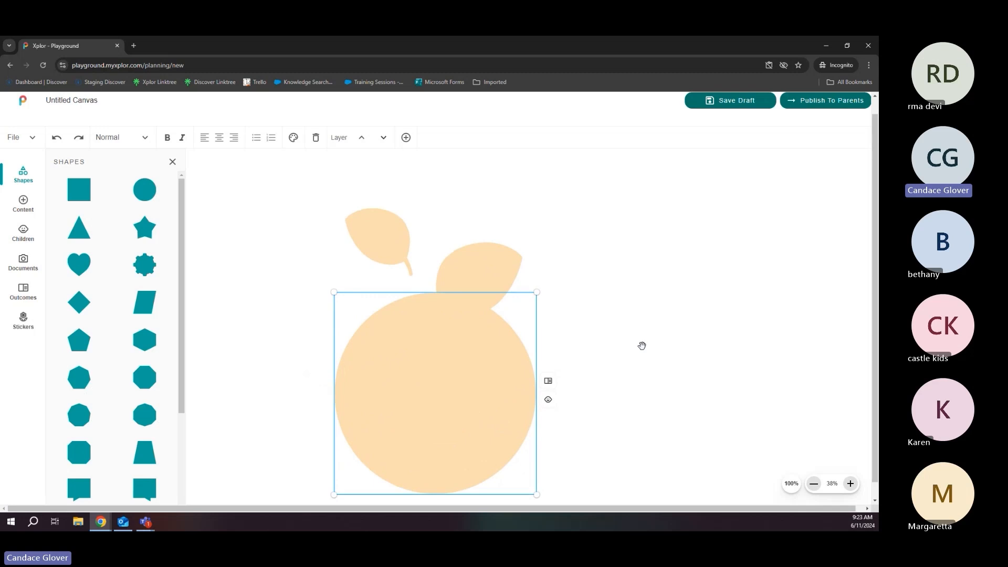
drag(496, 248, 537, 267)
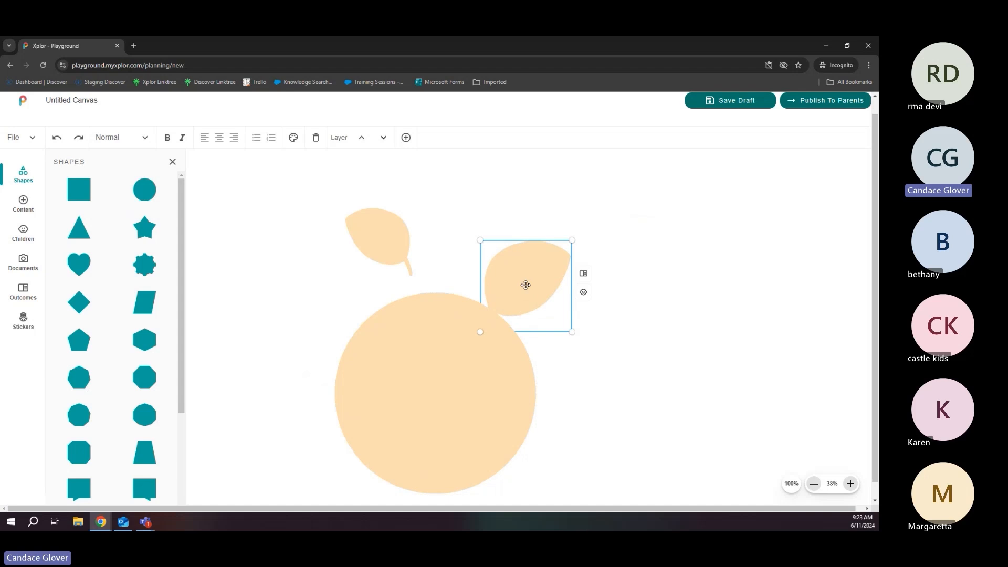
- Recolour the large circle light green, using the second shade in the palette's third row
click(388, 366)
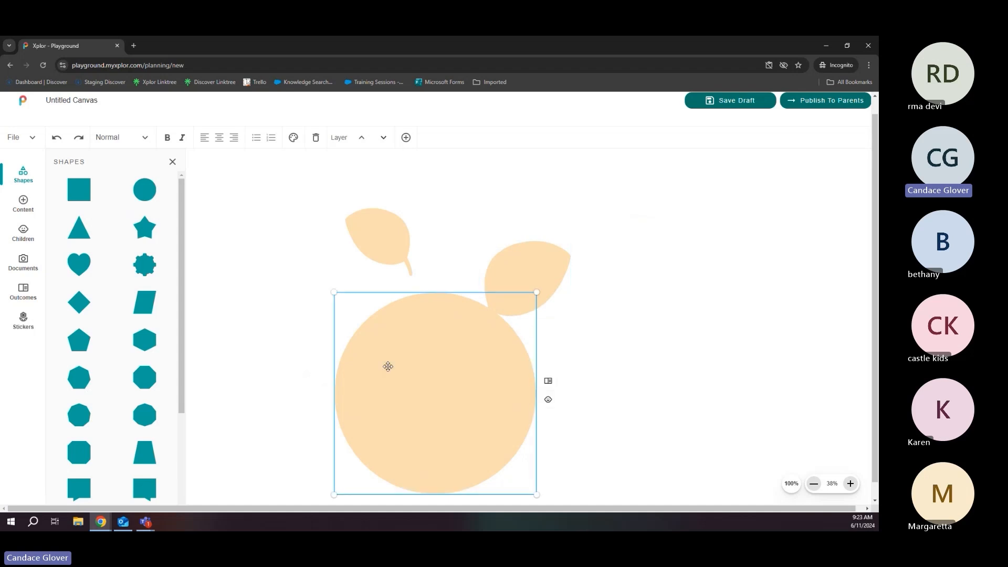
click(292, 139)
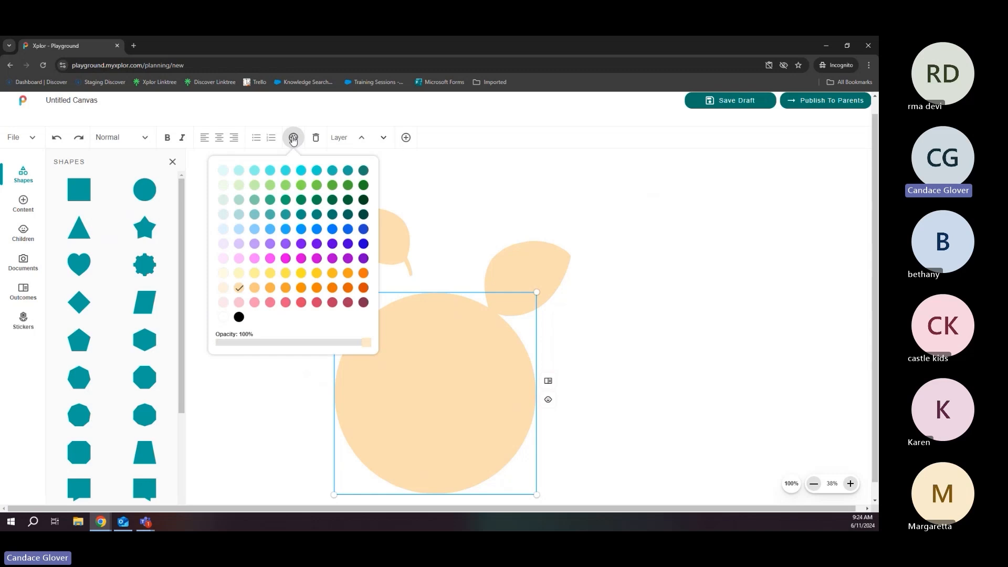
click(239, 201)
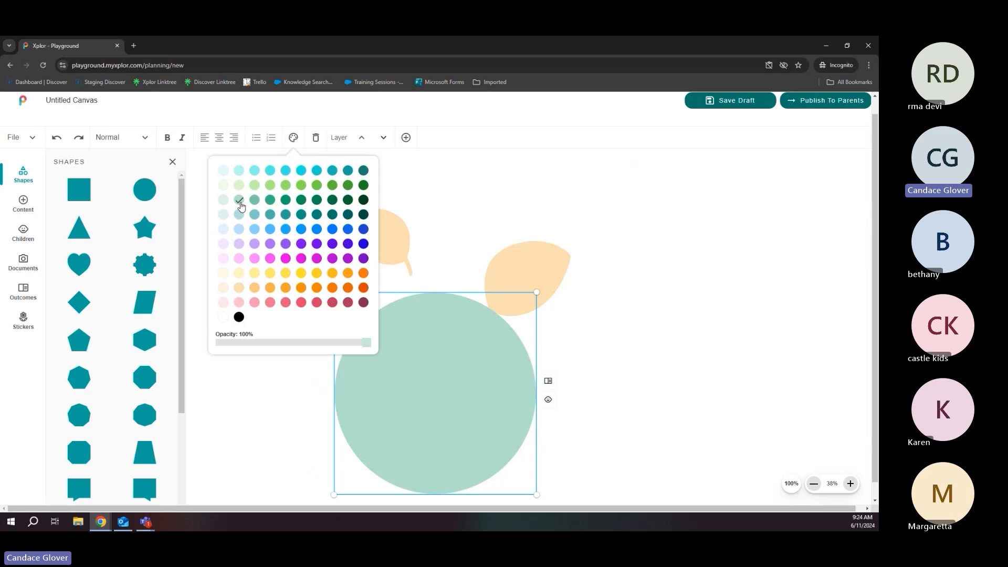
- Recolour the large circle with the fifth green shade in the palette's third row and move the larger leaf and circle slightly apart
click(284, 202)
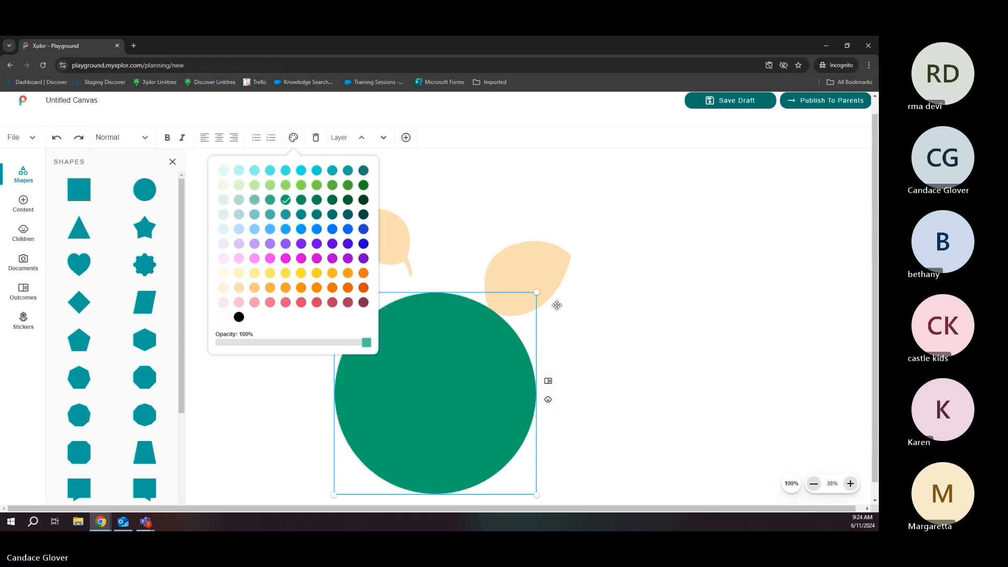
drag(548, 275, 573, 251)
drag(465, 388, 466, 378)
- Enlarge the larger leaf slightly and layer its stem in front of the circle's upper-right edge
click(584, 254)
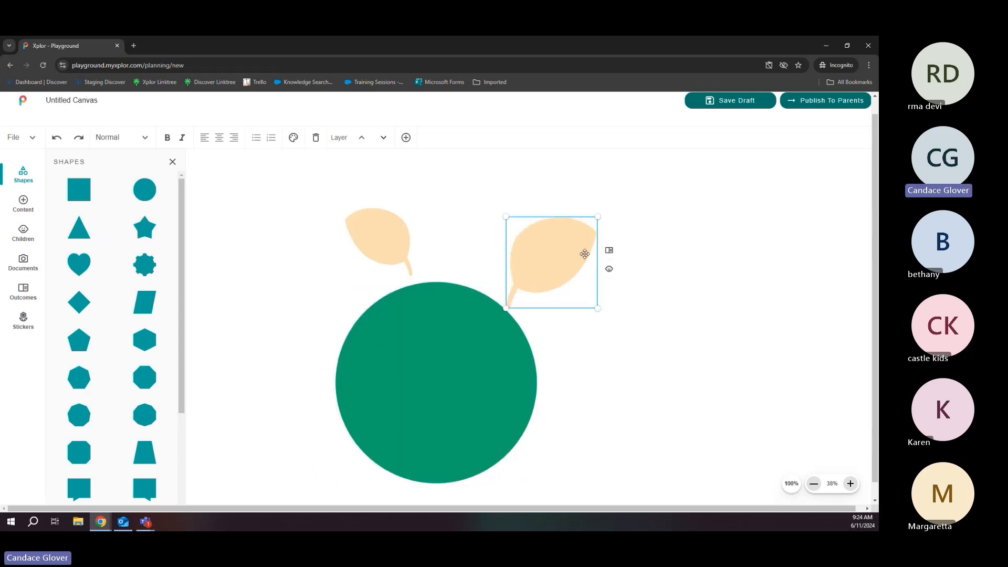
drag(597, 216, 559, 298)
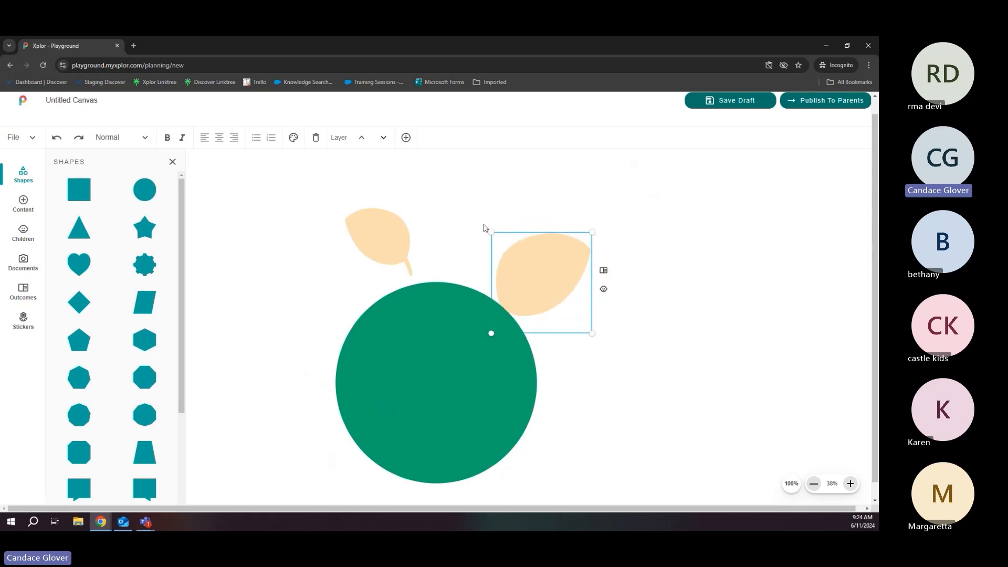
click(362, 138)
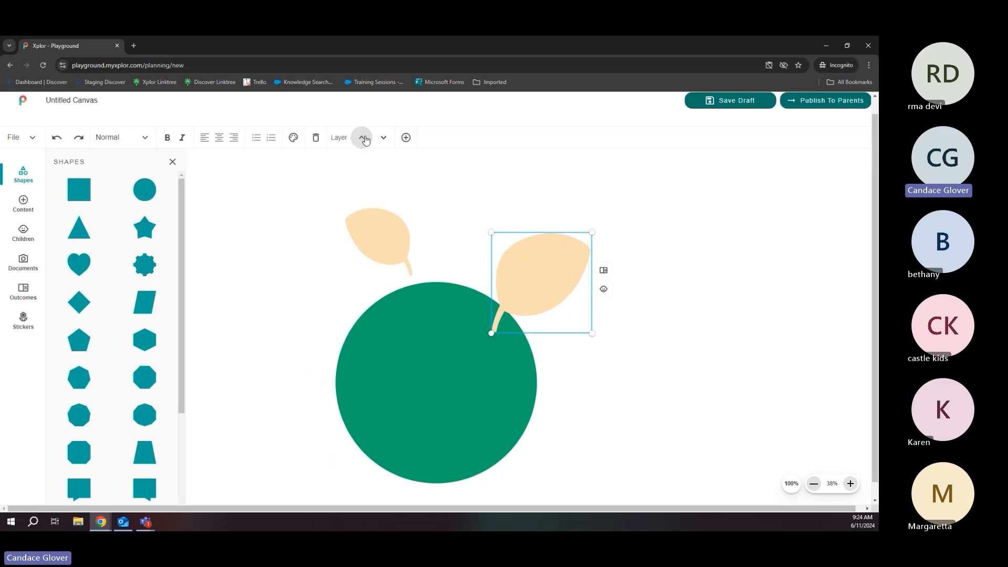
- Bring the smaller leaf in front of the circle and position it so its stem meets the larger leaf's stem
drag(403, 250, 473, 278)
click(361, 137)
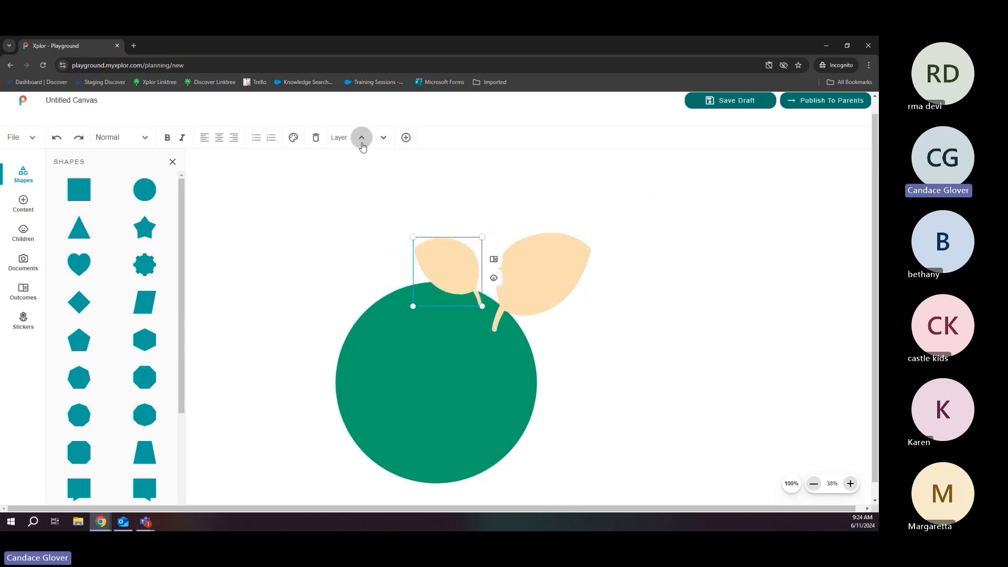
click(384, 137)
click(362, 138)
drag(469, 265, 486, 279)
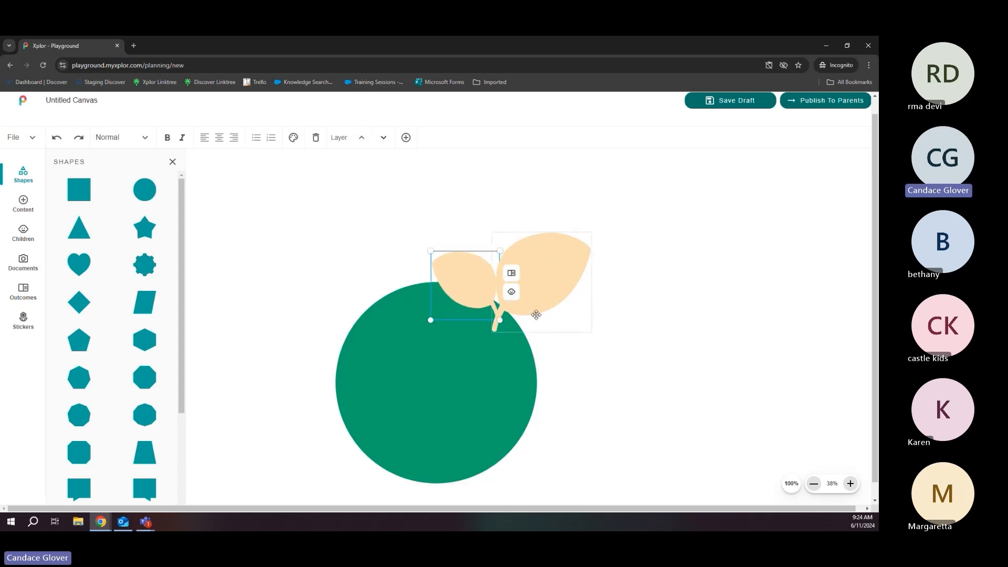
- Recolour the larger leaf with the seventh green in the palette's second row and reduce its opacity to 62%
click(546, 281)
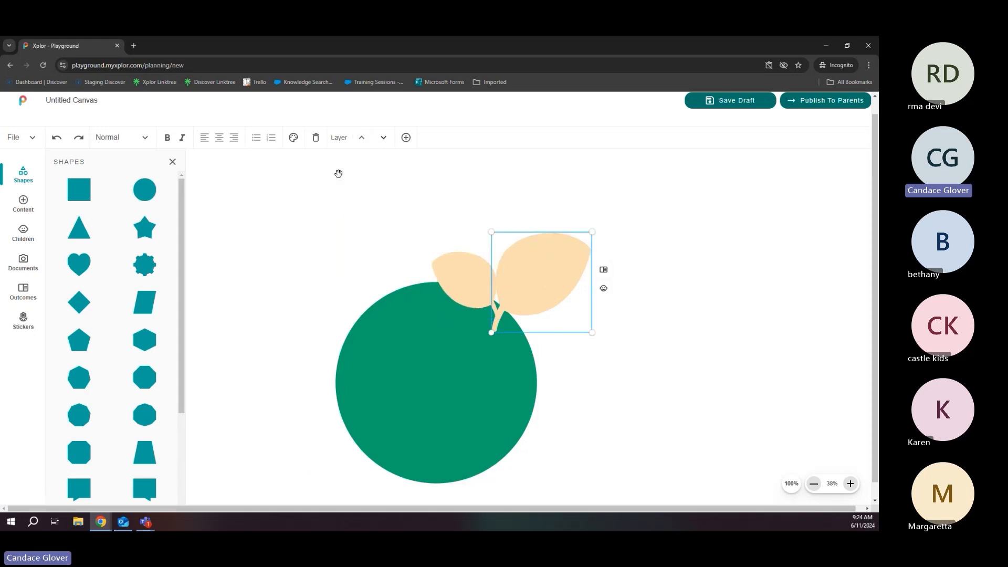
click(294, 137)
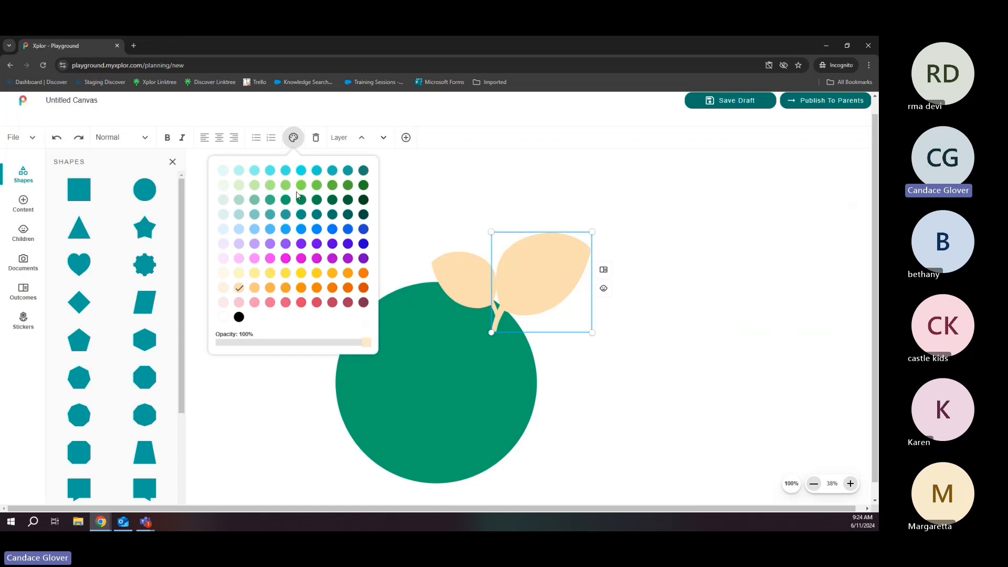
click(317, 186)
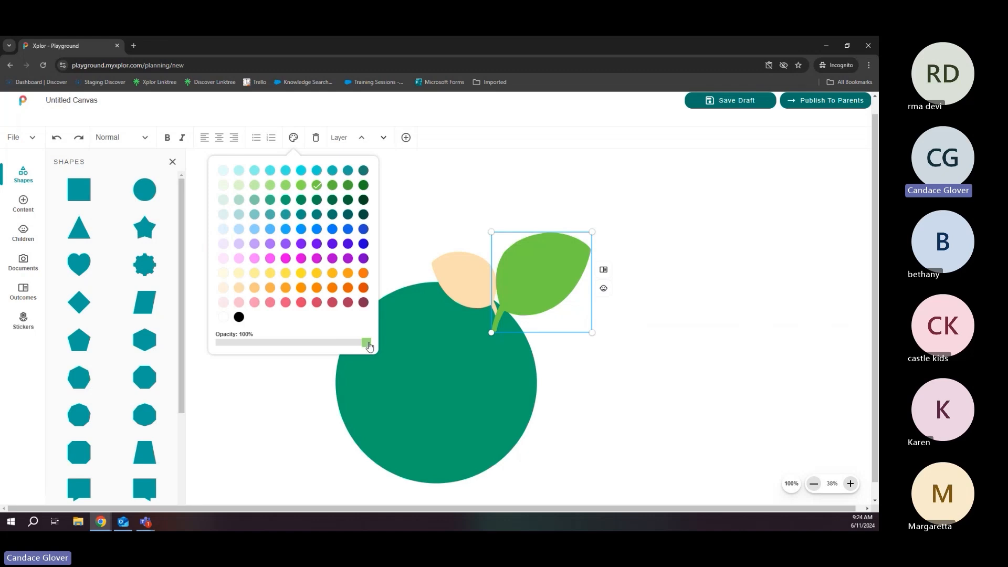
drag(366, 347, 311, 357)
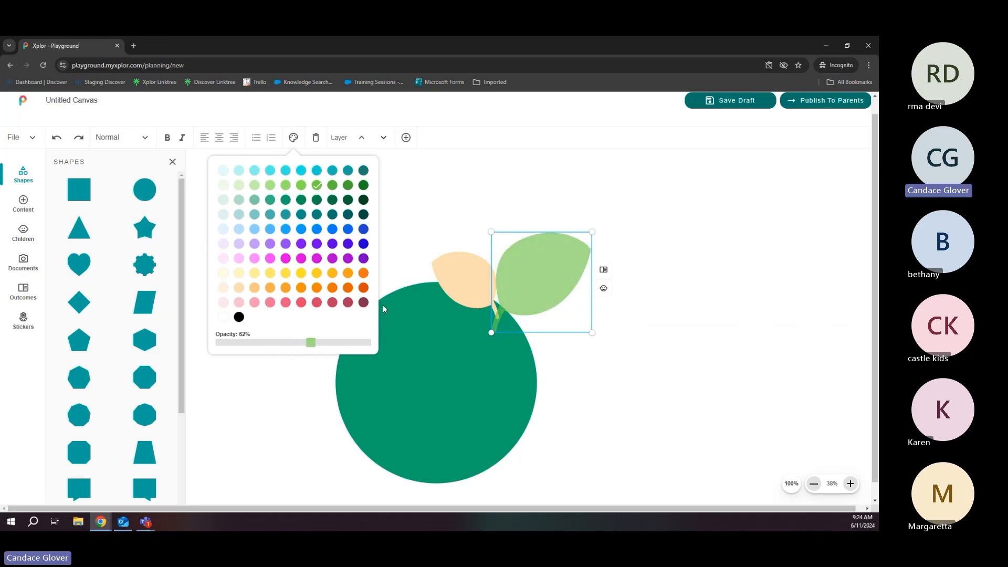
- Recolour the smaller leaf with the seventh teal in the palette's fourth row and reduce its opacity to 88%
click(470, 271)
click(293, 137)
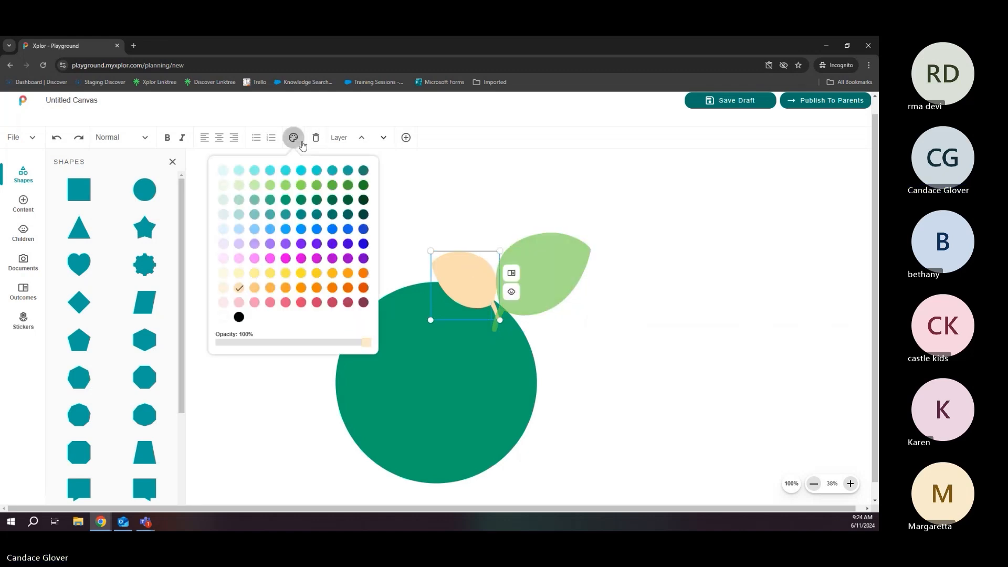
click(316, 214)
drag(365, 342, 350, 346)
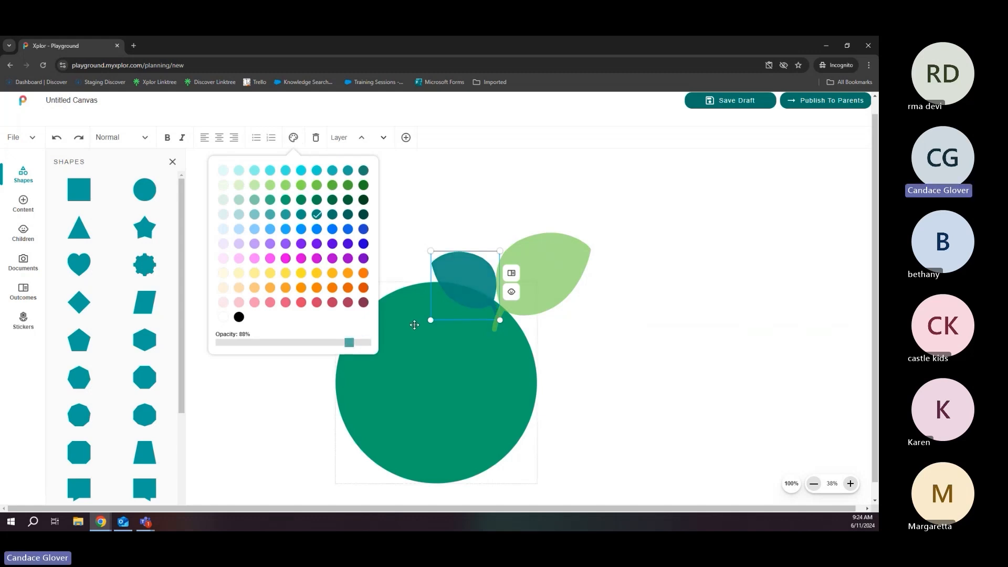
click(612, 340)
drag(765, 390, 788, 351)
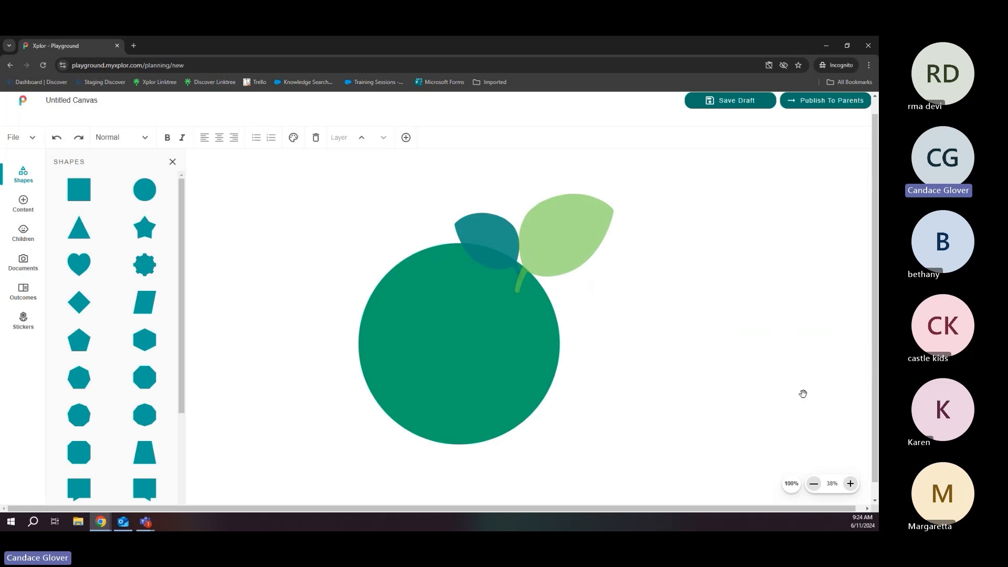
- Add a text box to the upper left of the circle reading "Learning Story"
click(23, 203)
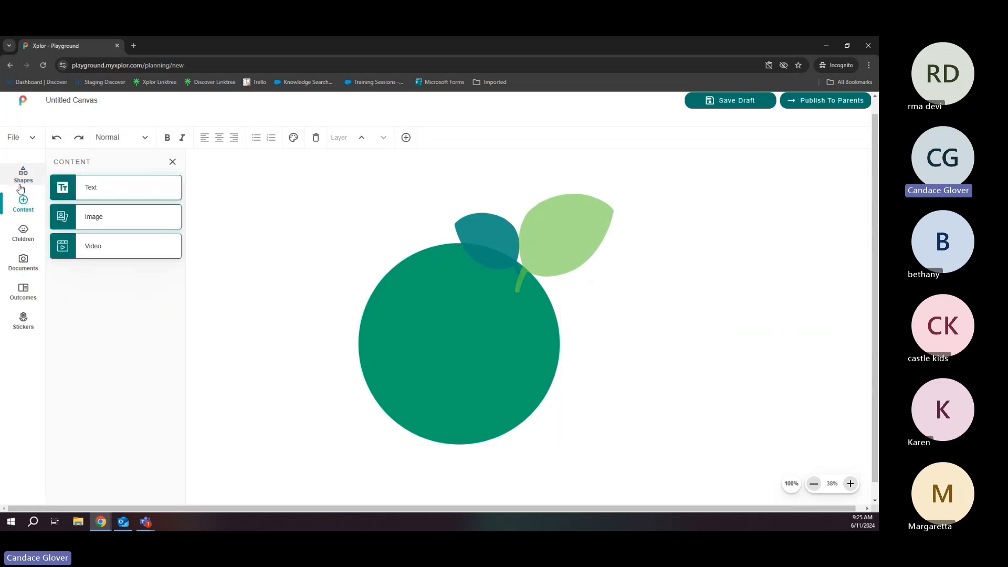
drag(112, 187, 282, 202)
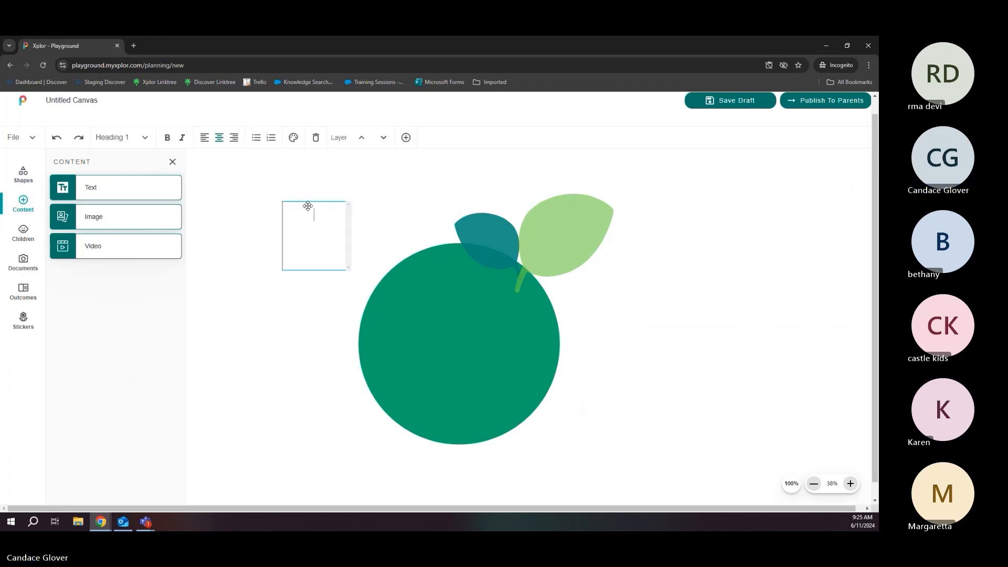
text(Learning Story)
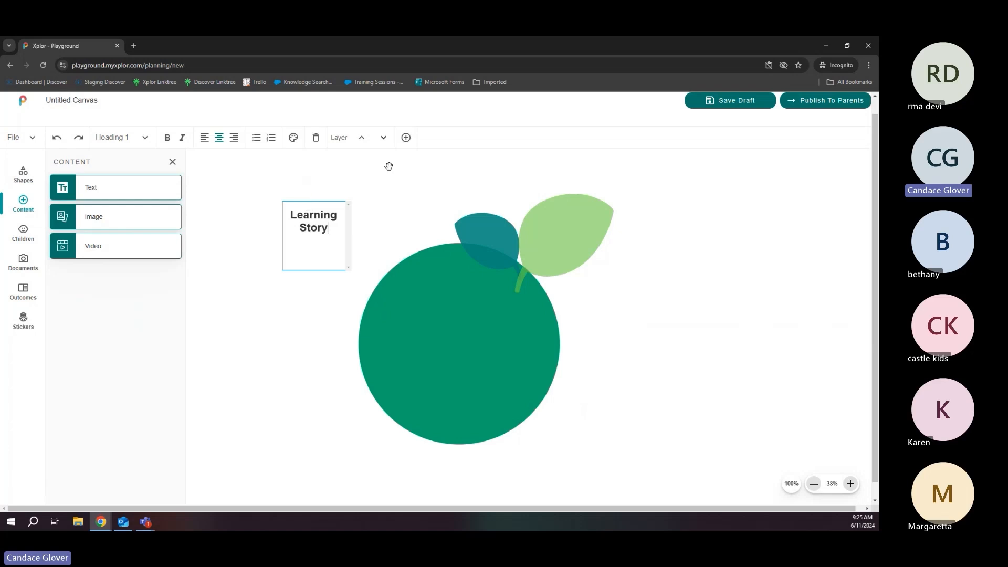
- Place the "Learning Story" text box over the larger leaf, layered in front of it and slightly enlarged
drag(326, 246, 591, 253)
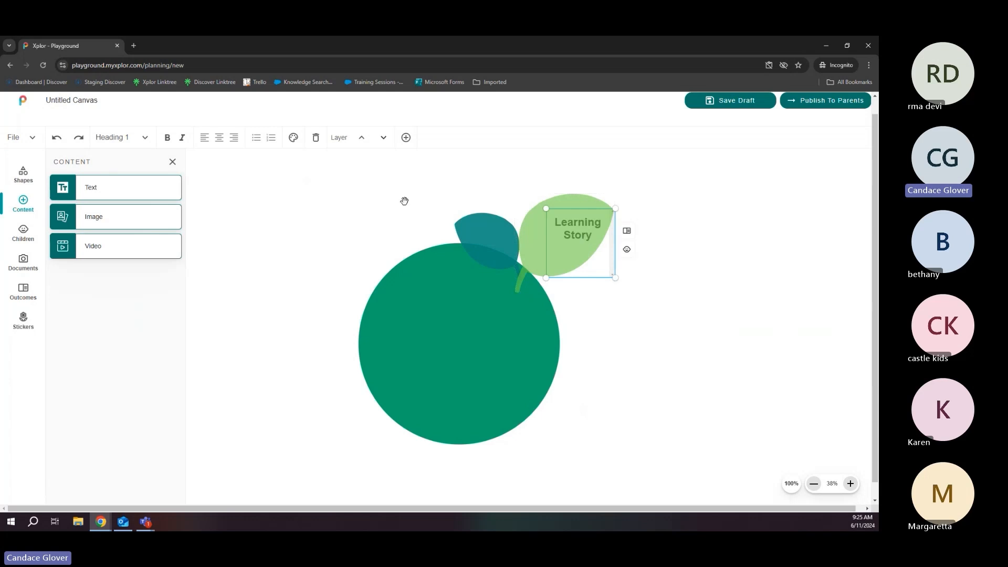
click(361, 137)
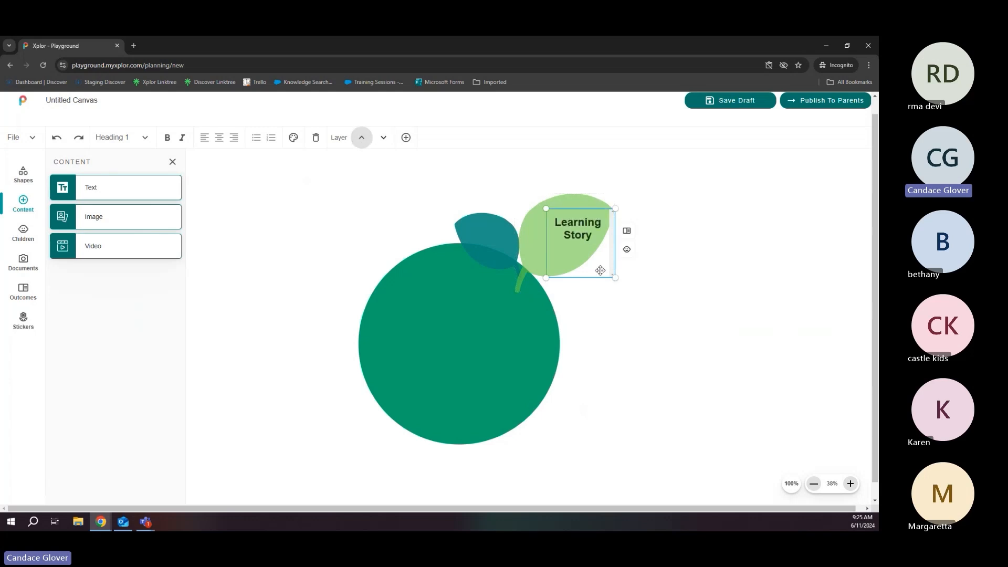
mouse_move(610, 277)
mouse_down()
mouse_move(632, 287)
mouse_move(601, 281)
mouse_up()
click(675, 317)
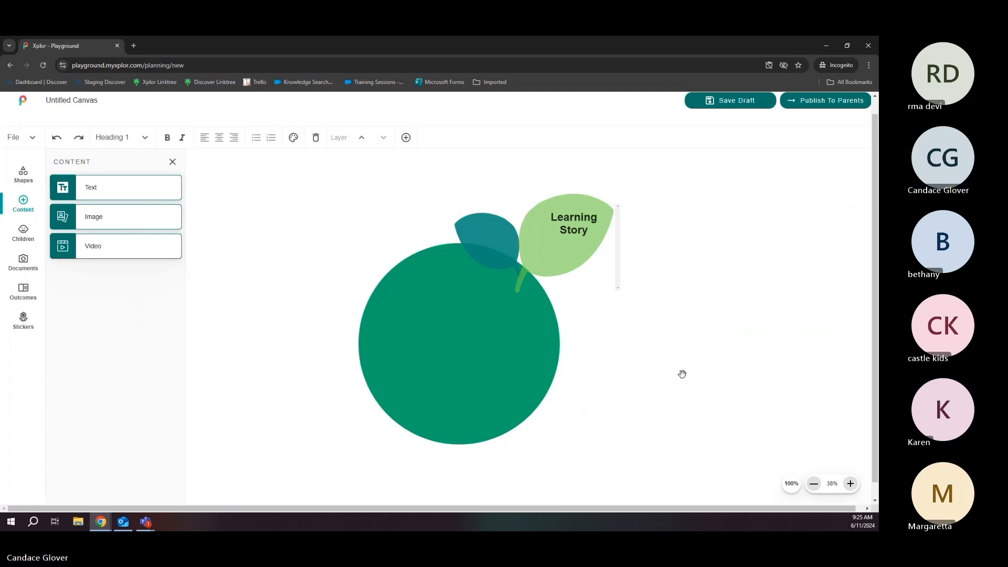
- Add a second text box left of the circle with the child's name, "was playing in the garden today with" and the other child's name
drag(85, 187, 267, 225)
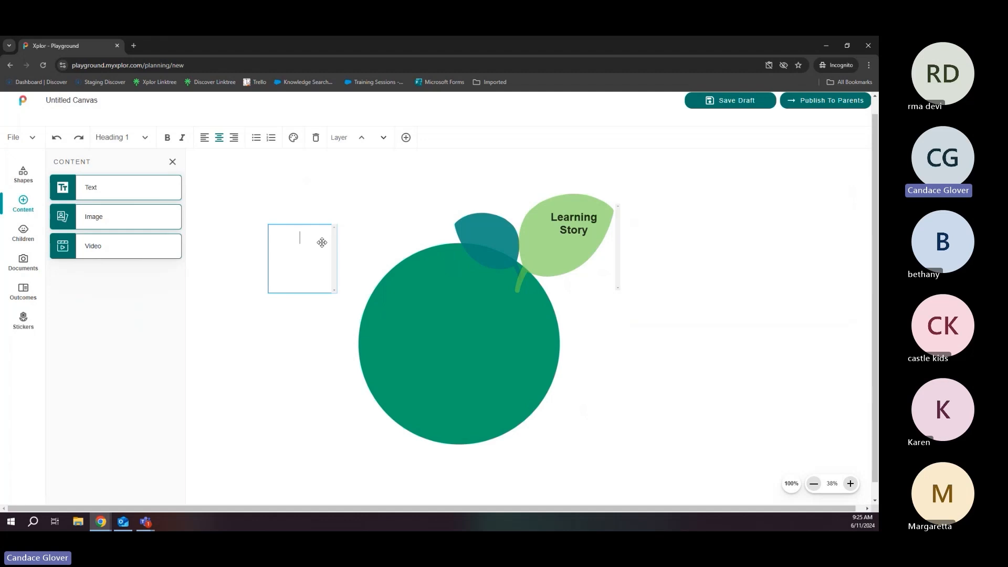
text(Matilda)
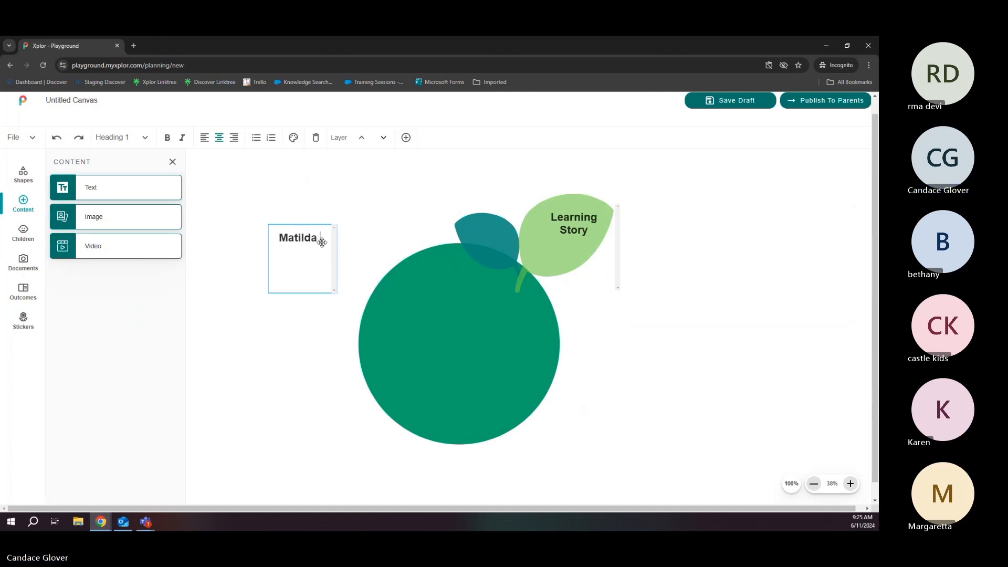
text( was playing)
key(BackSpace)
key(BackSpace)
key(BackSpace)
text(i)
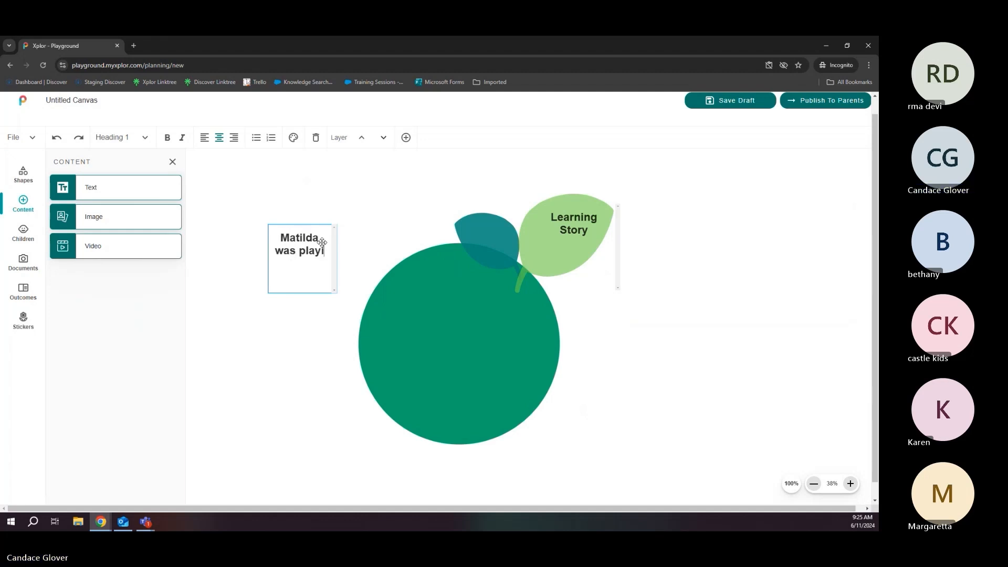
text(ng in the gard)
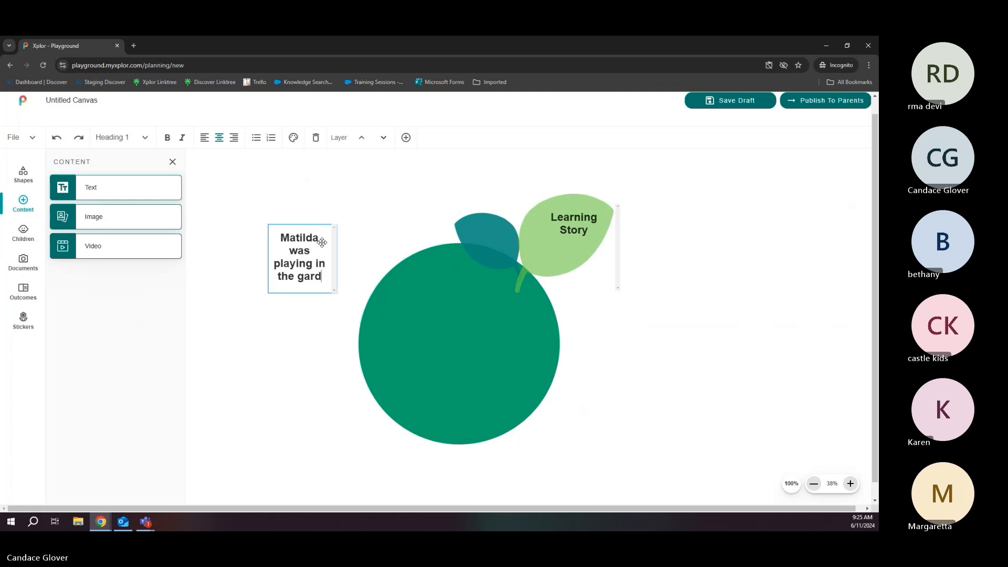
text(en towith)
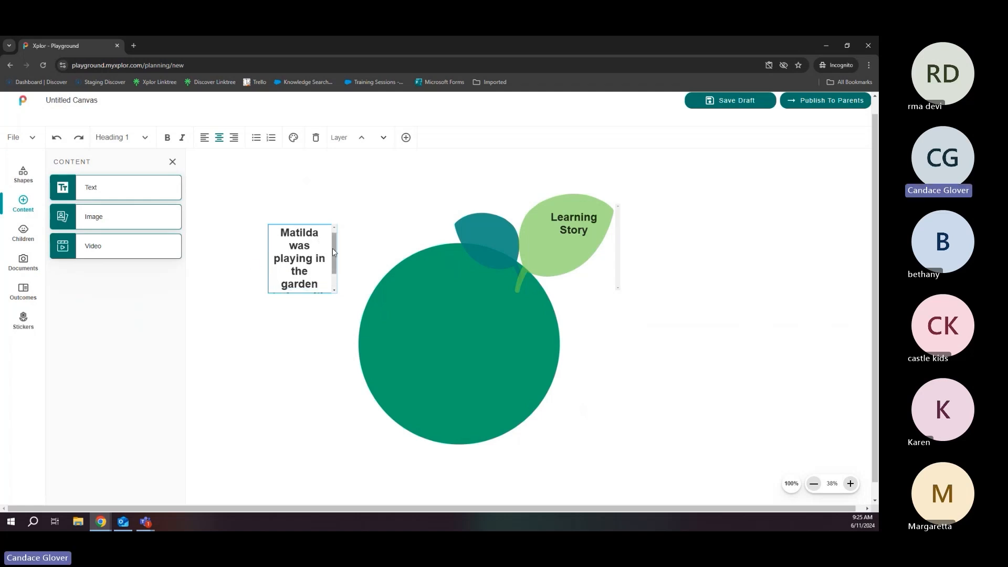
- Enlarge the story text box to nearly three times its width and move it to the canvas's left side
click(336, 266)
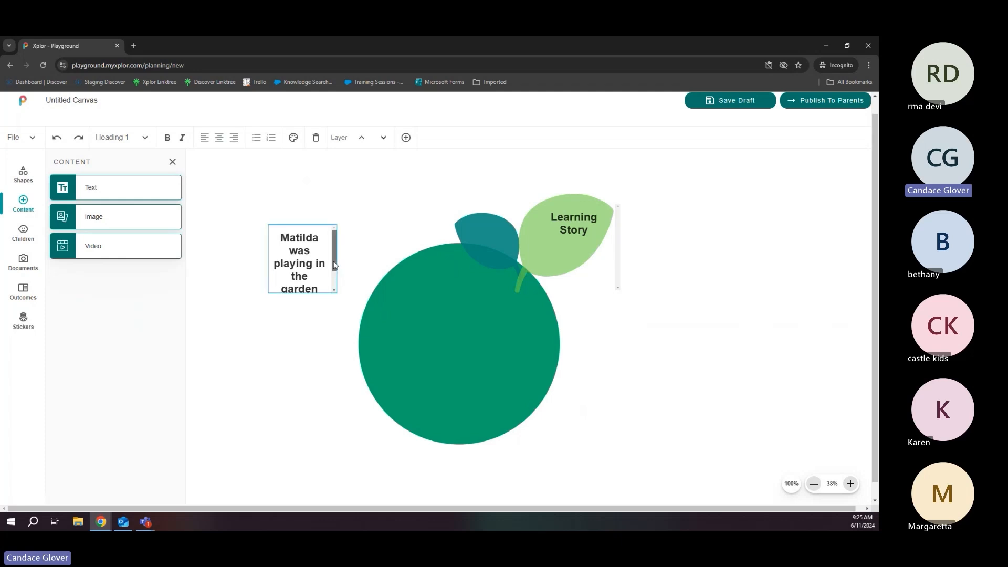
drag(335, 266, 471, 444)
drag(413, 273, 332, 246)
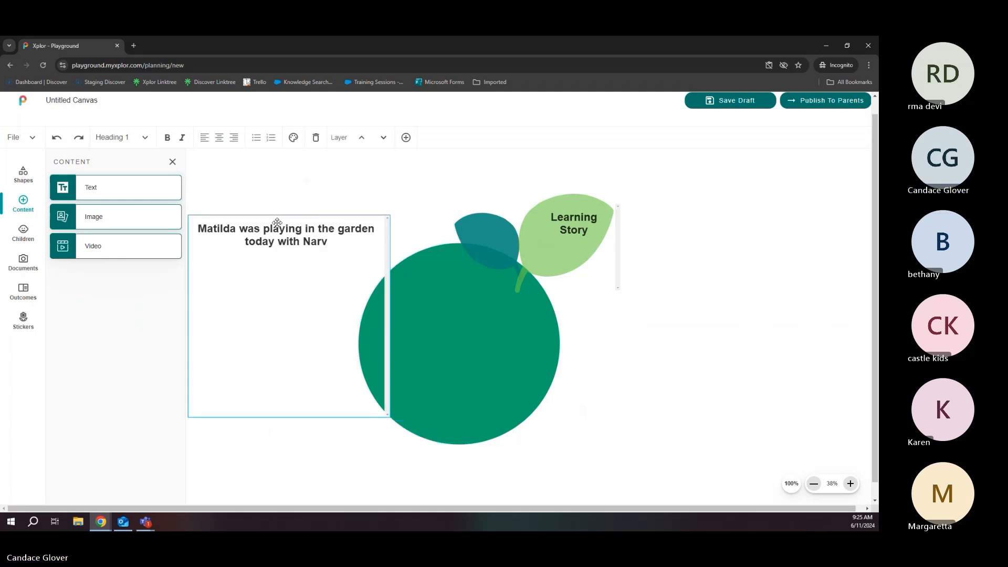
- Correct the other child's name in the story text and finish the sentence with "and they had a wonderful time!"
click(331, 241)
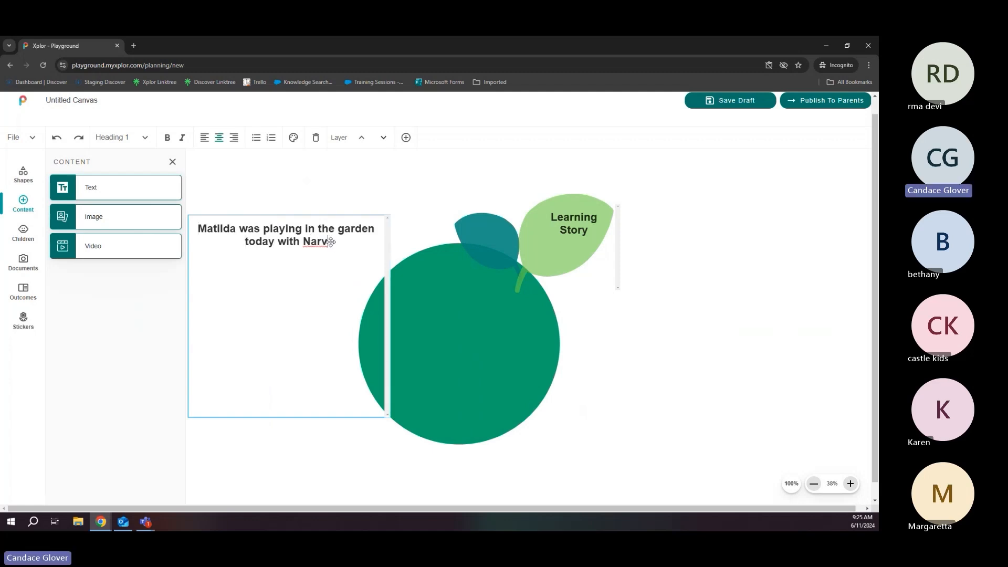
key(BackSpace)
key(BackSpace)
text(eve)
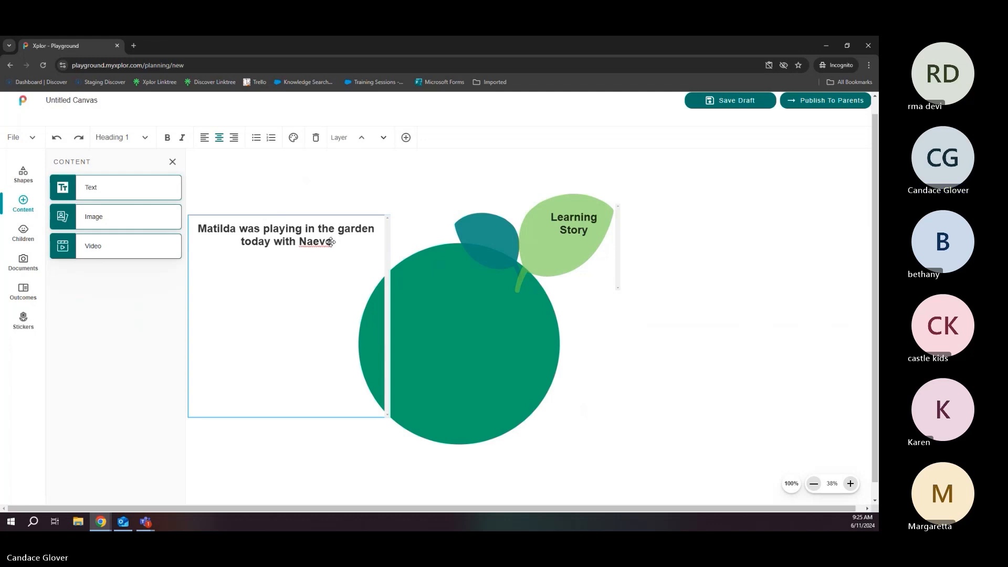
text( and ha)
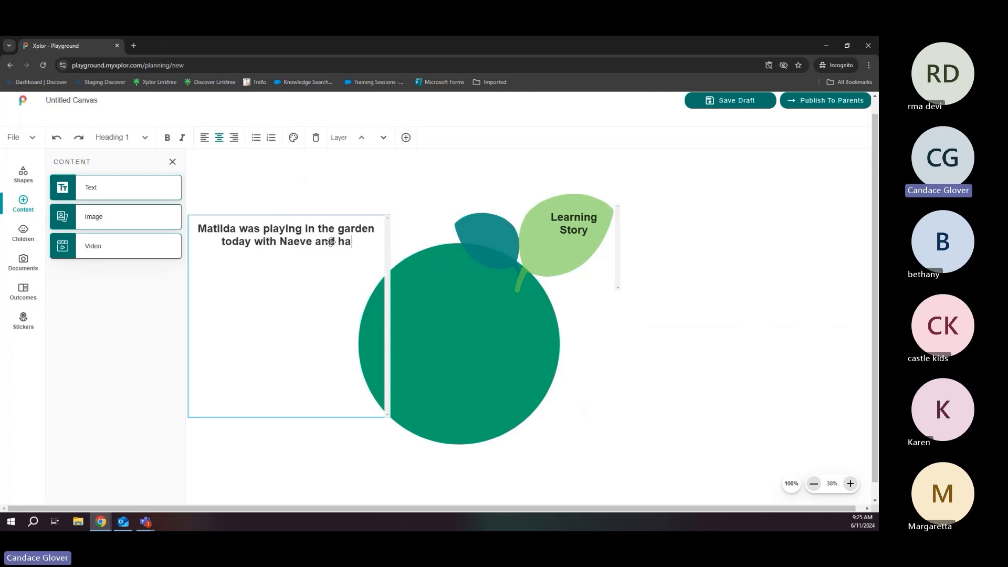
key(BackSpace)
key(BackSpace)
text(they had a w)
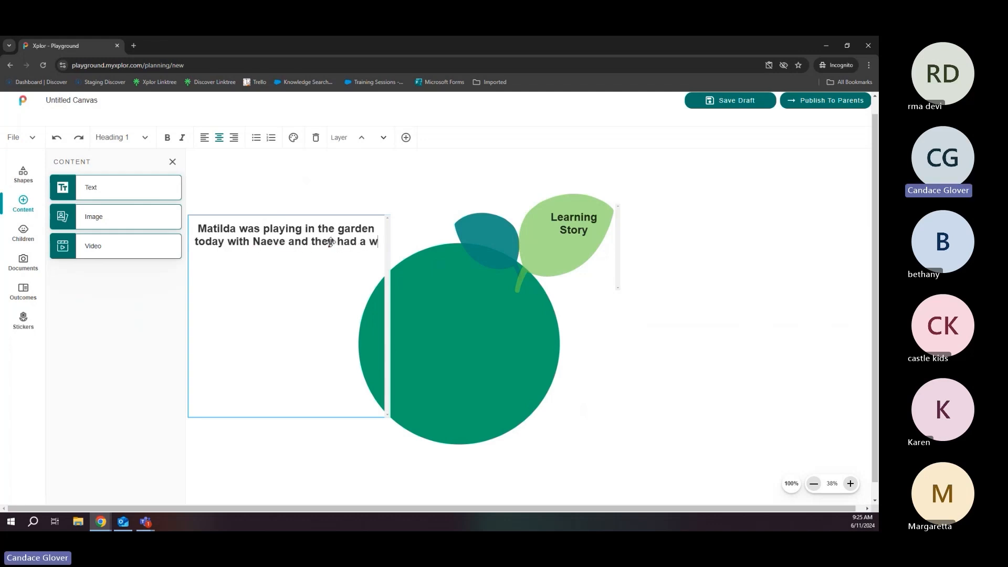
text(onderful tim)
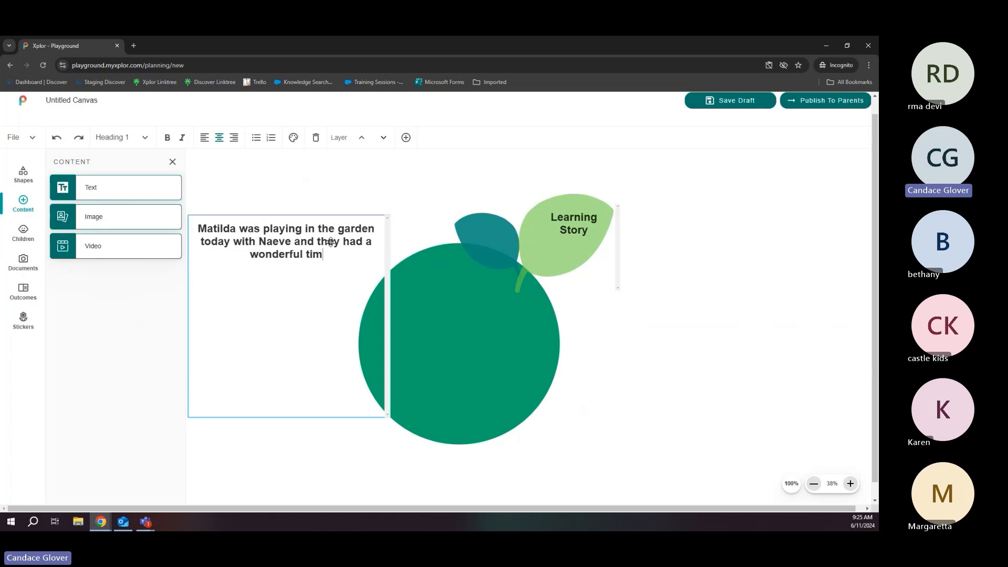
text(e!)
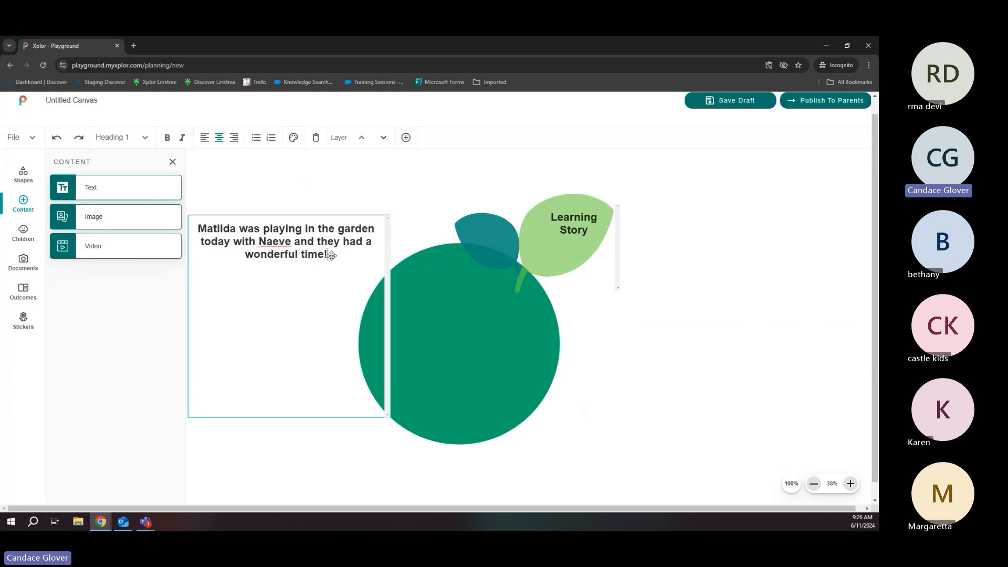
- Change the whole story sentence to the Heading 2 style
drag(332, 255, 207, 226)
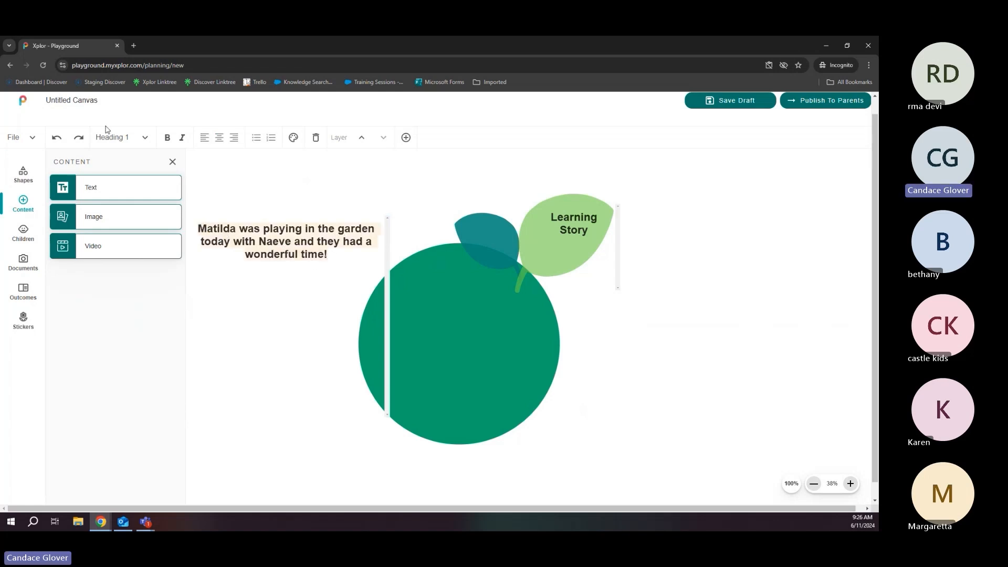
click(143, 135)
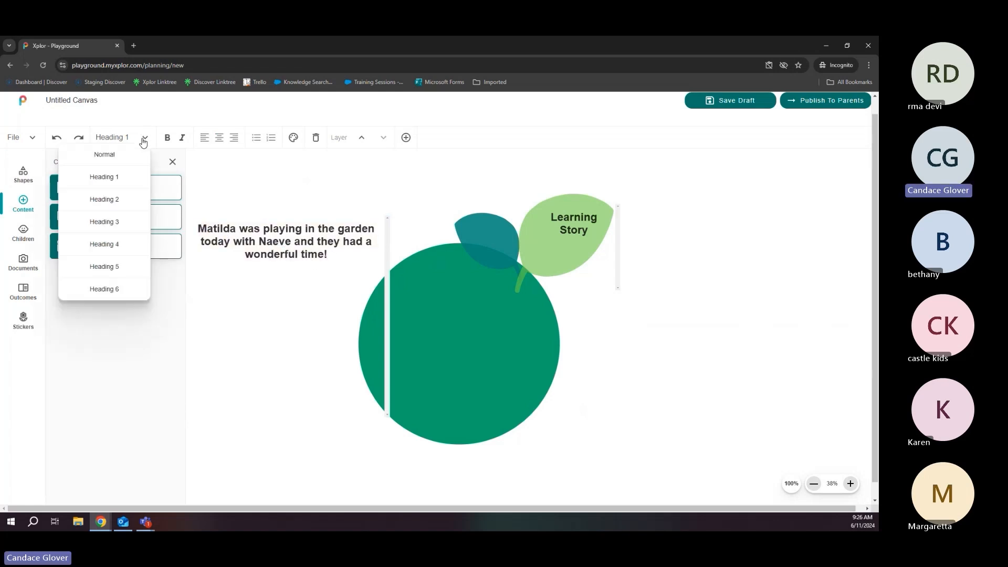
click(117, 200)
click(306, 284)
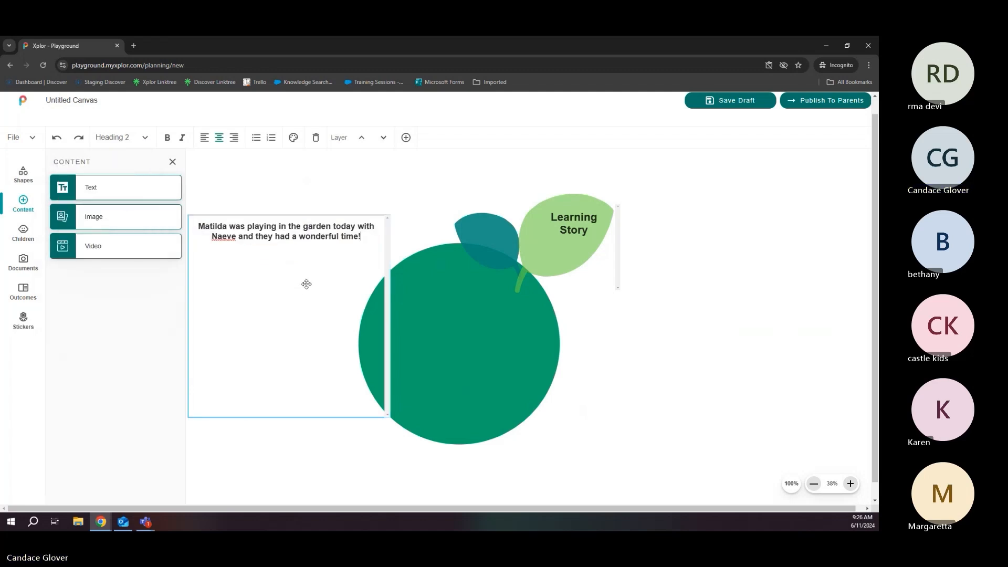
- Move the story text box onto the large green circle and widen it slightly so the sentence sits across the circle's upper half
click(299, 182)
drag(312, 237, 484, 316)
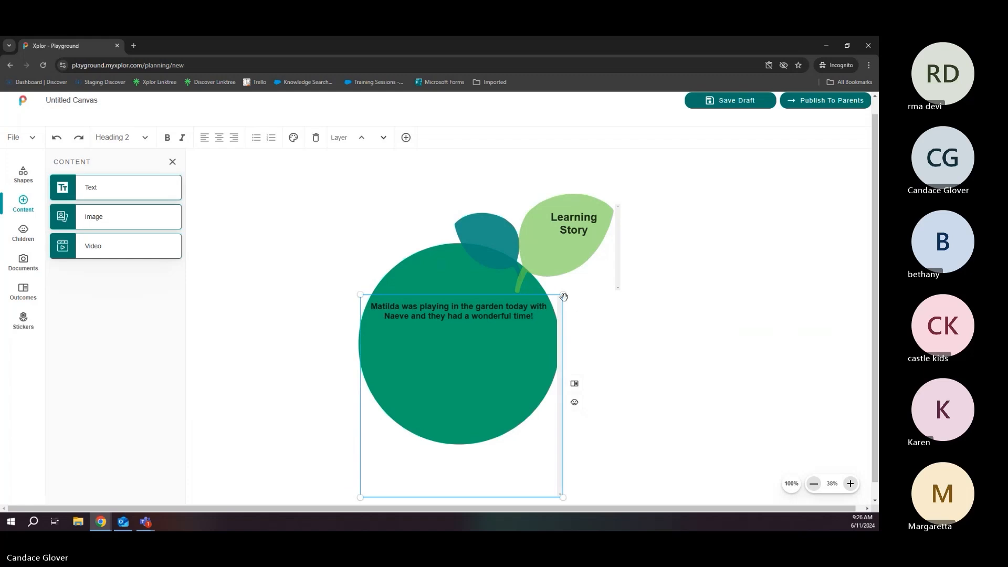
drag(562, 297, 571, 293)
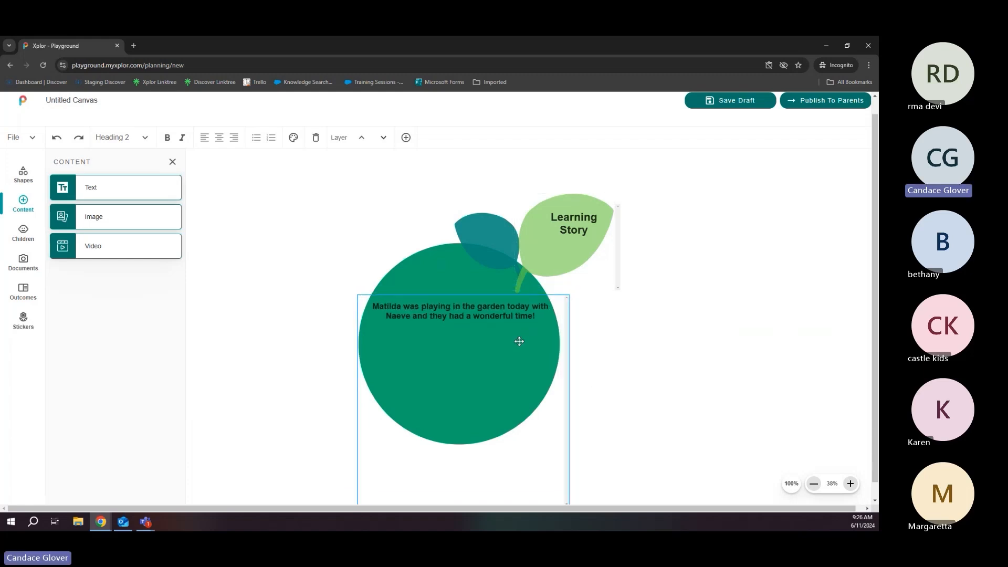
click(643, 330)
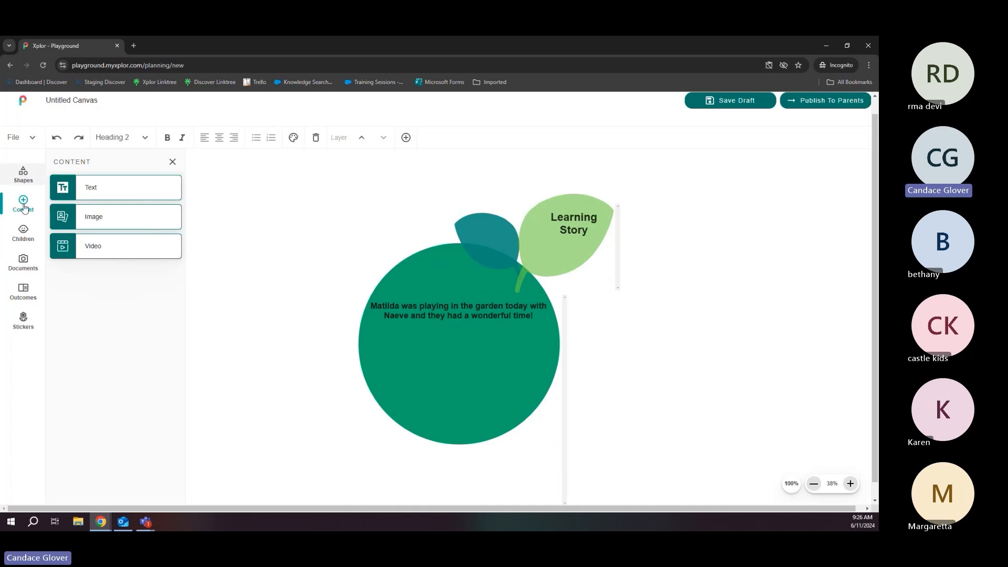
- Add a small circle overlapping the lower-right edge of the large green circle and enlarge it slightly
click(23, 174)
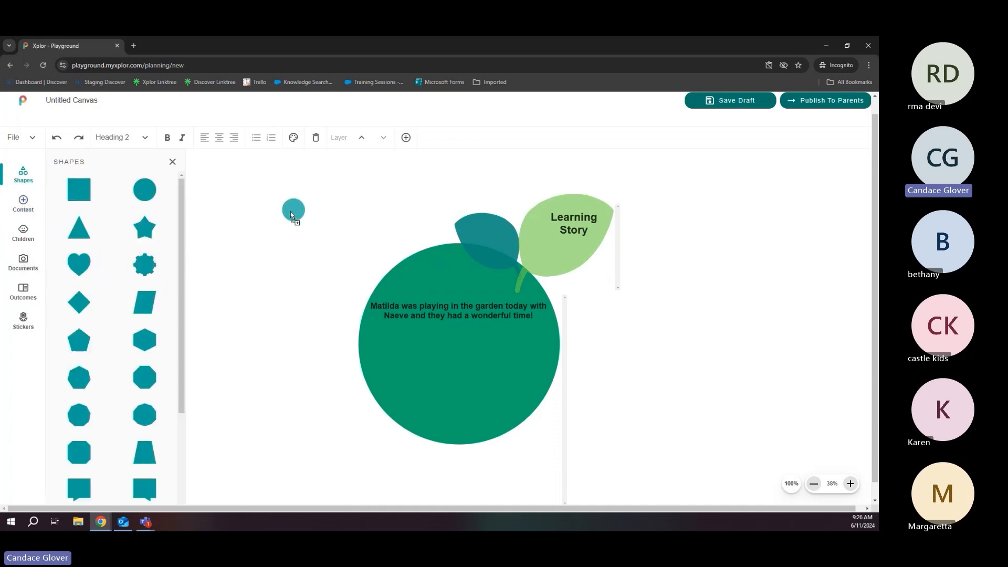
drag(270, 203, 272, 205)
drag(309, 245, 537, 425)
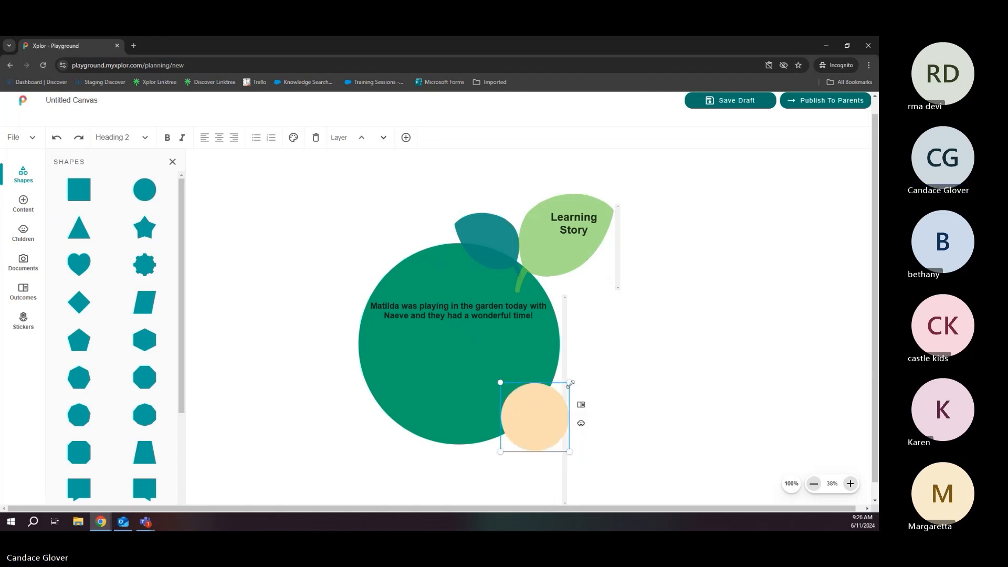
drag(573, 382, 575, 378)
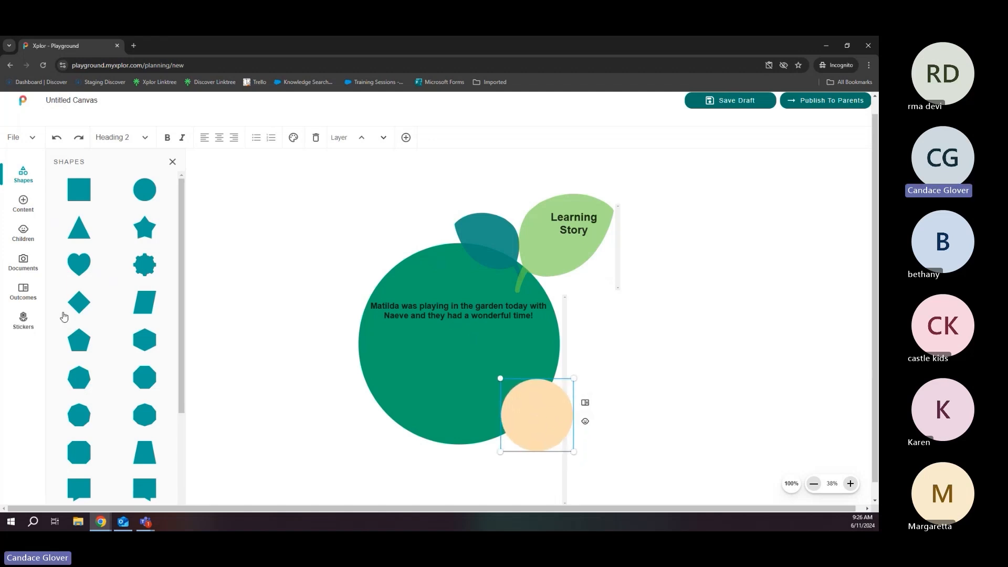
- Attach the "Playing In The S..." document dated 23 Oct 2024 to the small circle and nudge the circle slightly up and right
click(24, 267)
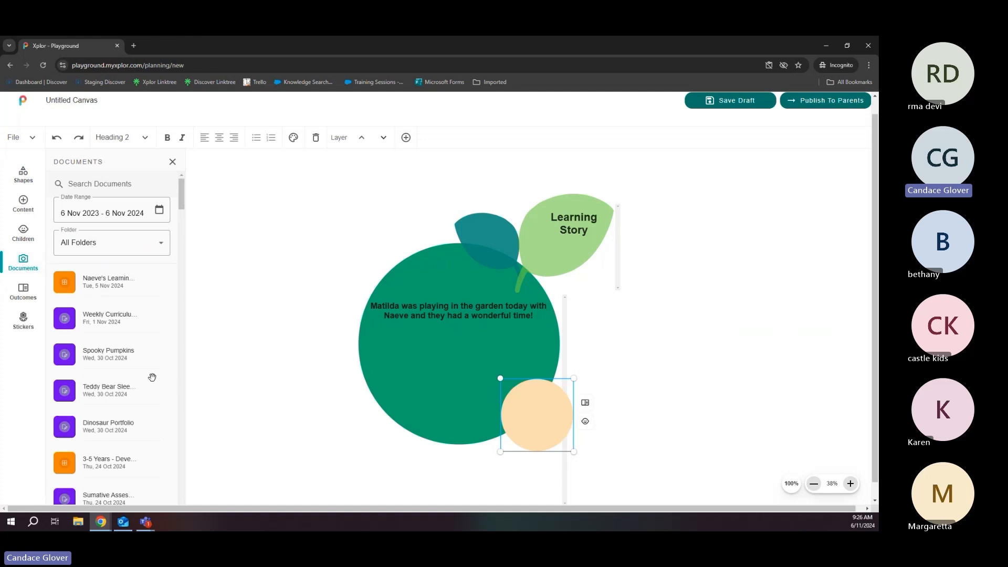
scroll(151, 377, down, 10)
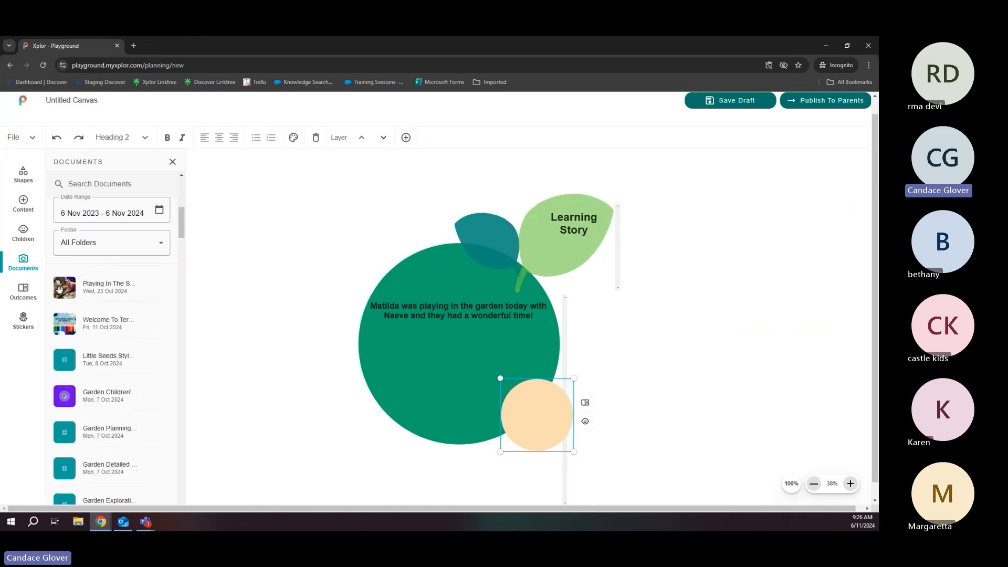
drag(107, 293, 545, 420)
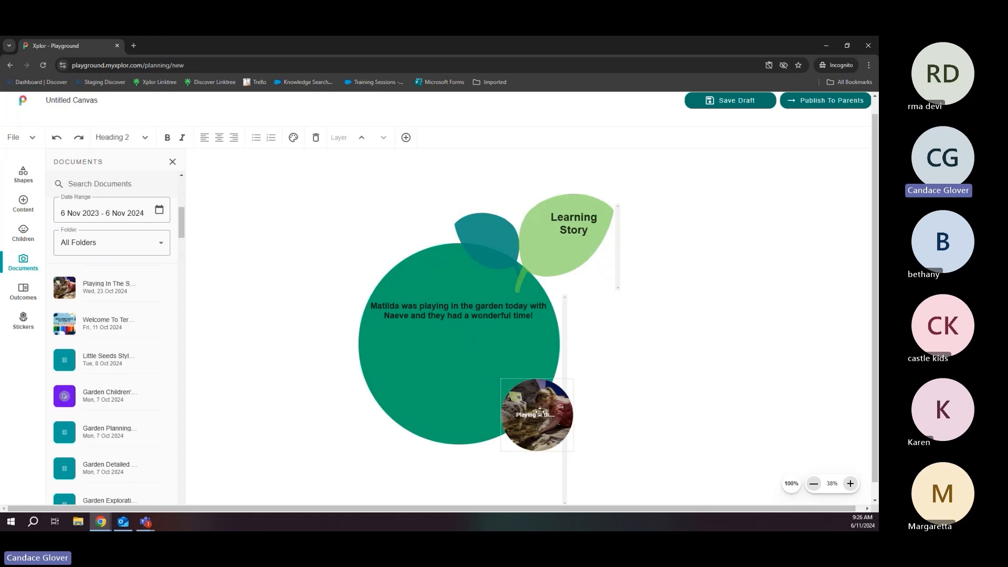
drag(548, 423, 545, 424)
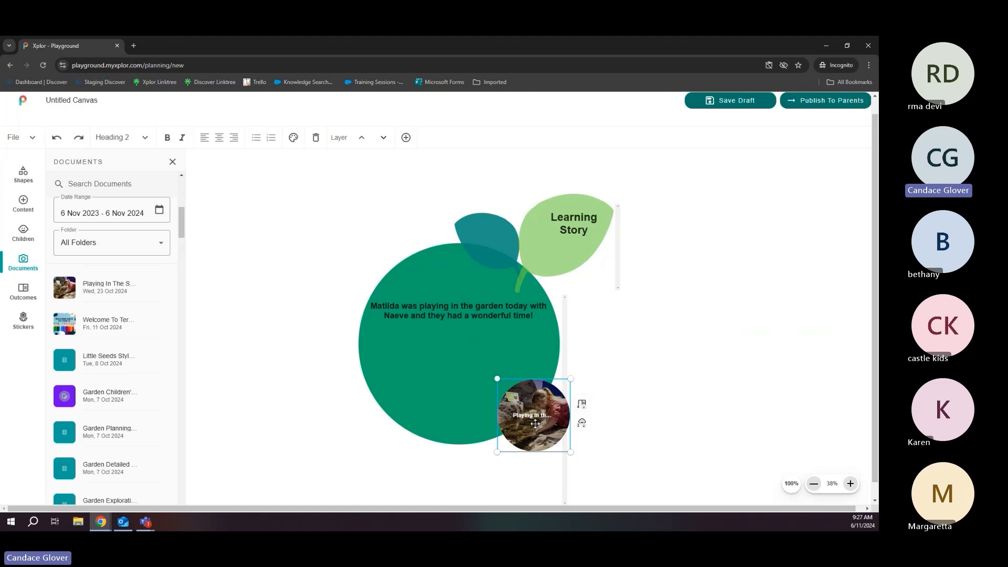
drag(570, 395, 578, 385)
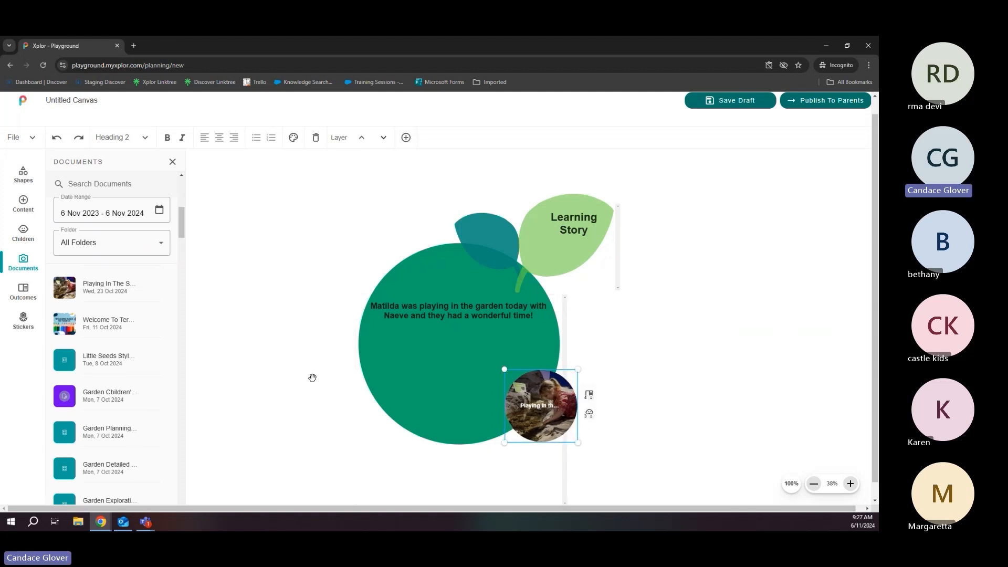
- Insert the existing photo of an adult and children gardening with a basket and place it below the story text on the green circle
click(23, 202)
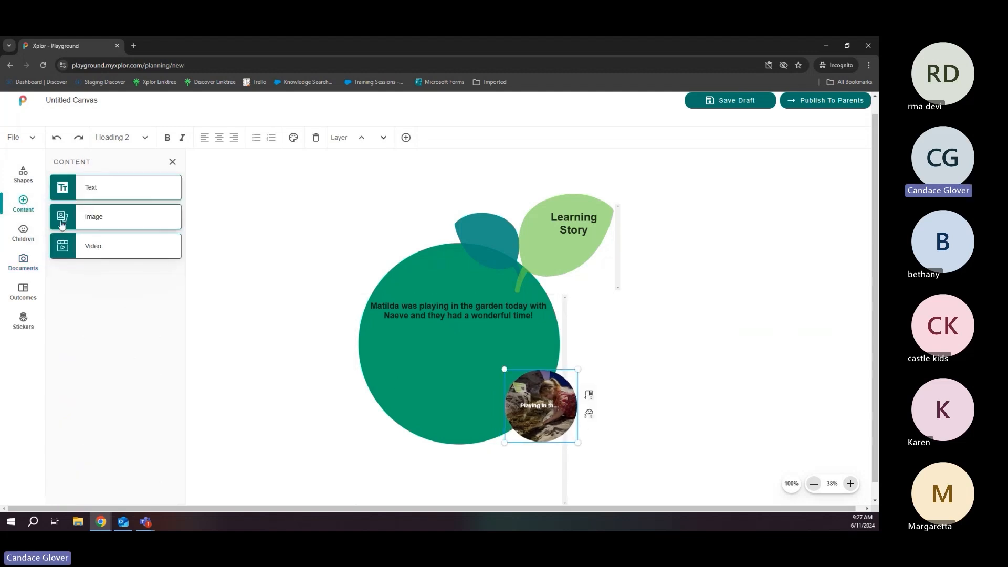
drag(96, 224, 307, 245)
scroll(361, 343, down, 3)
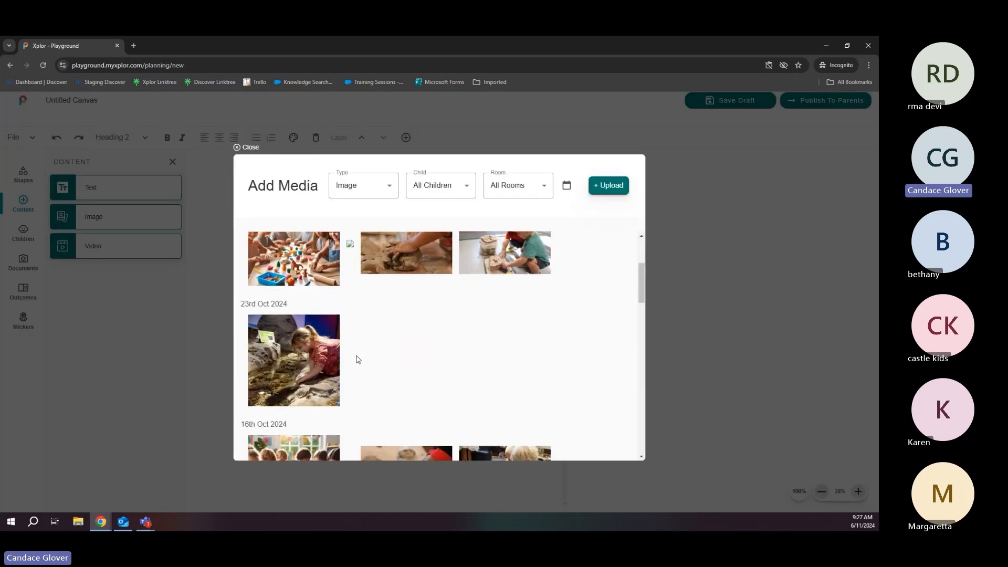
scroll(356, 358, down, 5)
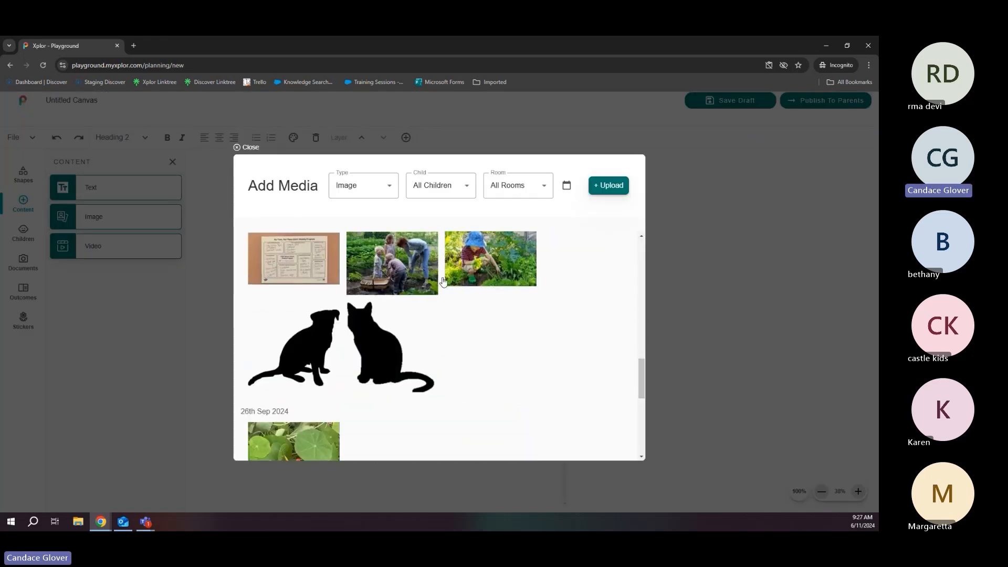
click(363, 286)
mouse_move(362, 287)
mouse_down()
mouse_move(397, 270)
mouse_move(350, 281)
mouse_up()
drag(368, 233, 385, 216)
drag(368, 263, 452, 388)
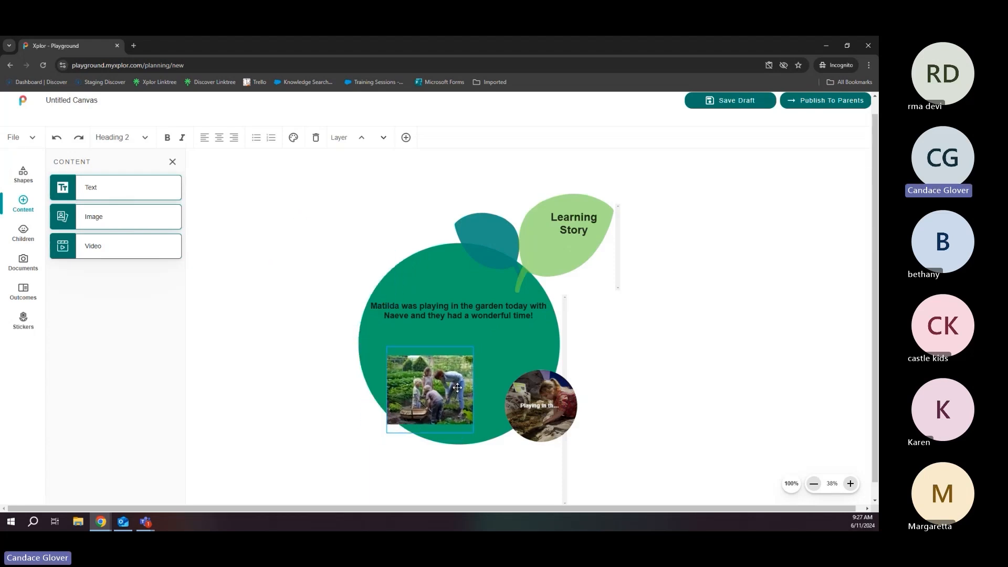
- Enlarge the gardening photo slightly and position it in the lower-left part of the green circle, clear of the small circle
click(688, 342)
drag(688, 341, 666, 377)
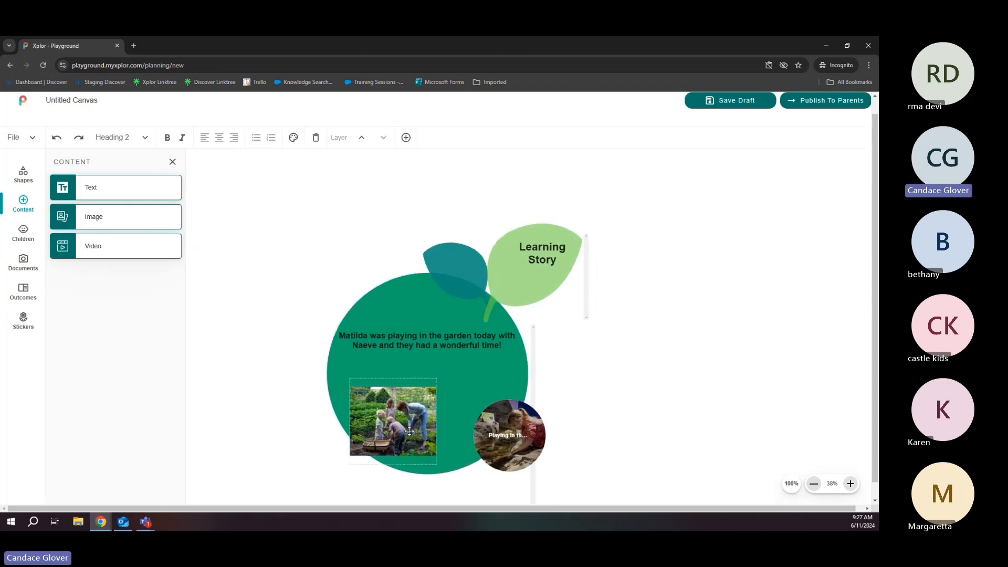
drag(422, 425, 441, 415)
drag(455, 368, 470, 354)
click(670, 383)
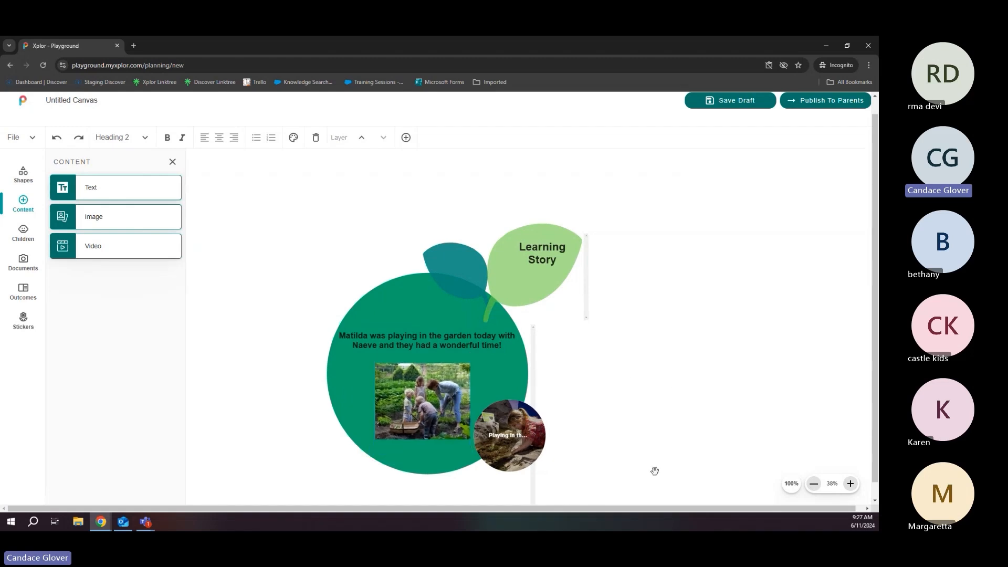
drag(414, 416, 394, 411)
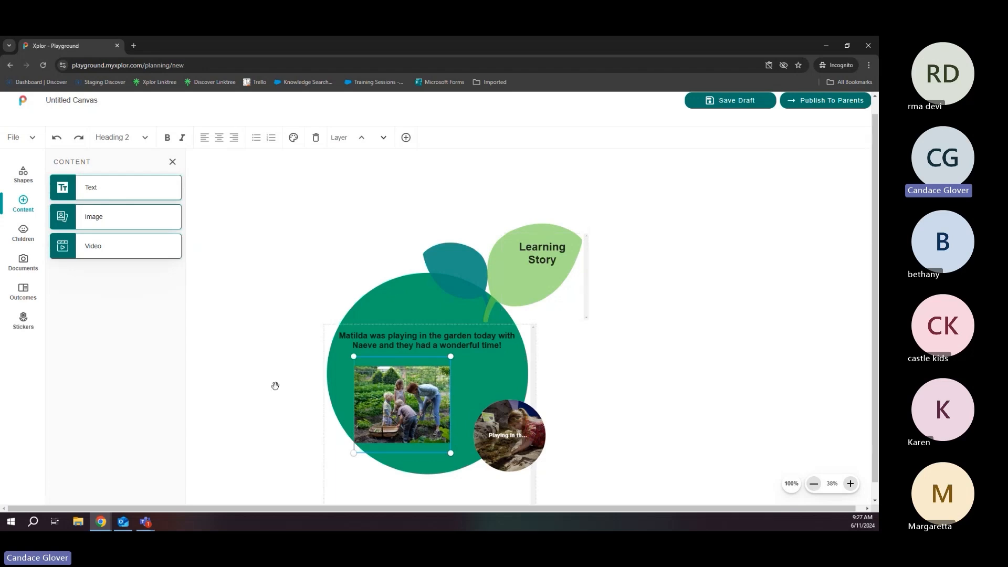
click(303, 238)
drag(639, 379, 628, 342)
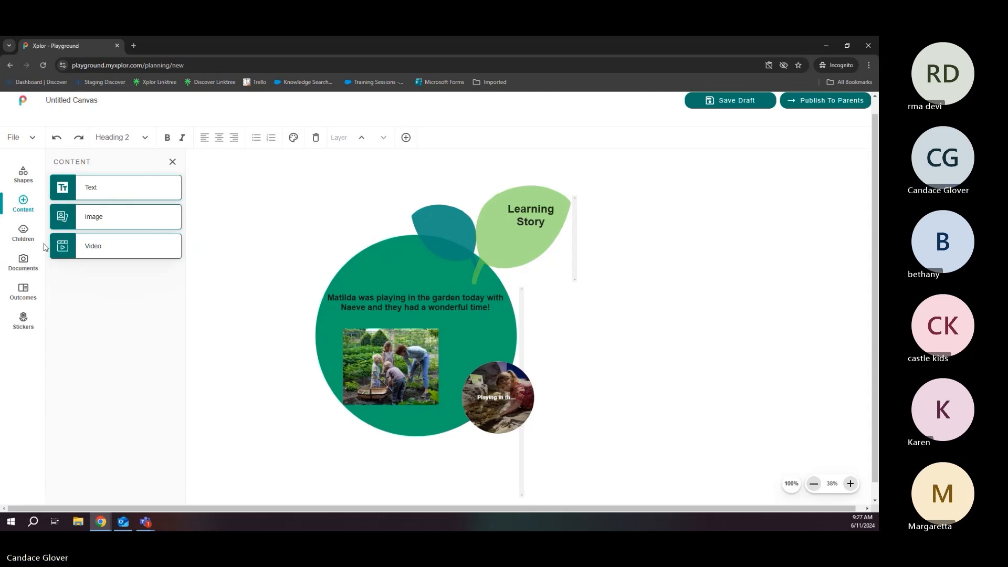
- Look through the children list and the learning outcomes of the Te Whāriki – Strands & Outcomes framework
click(24, 232)
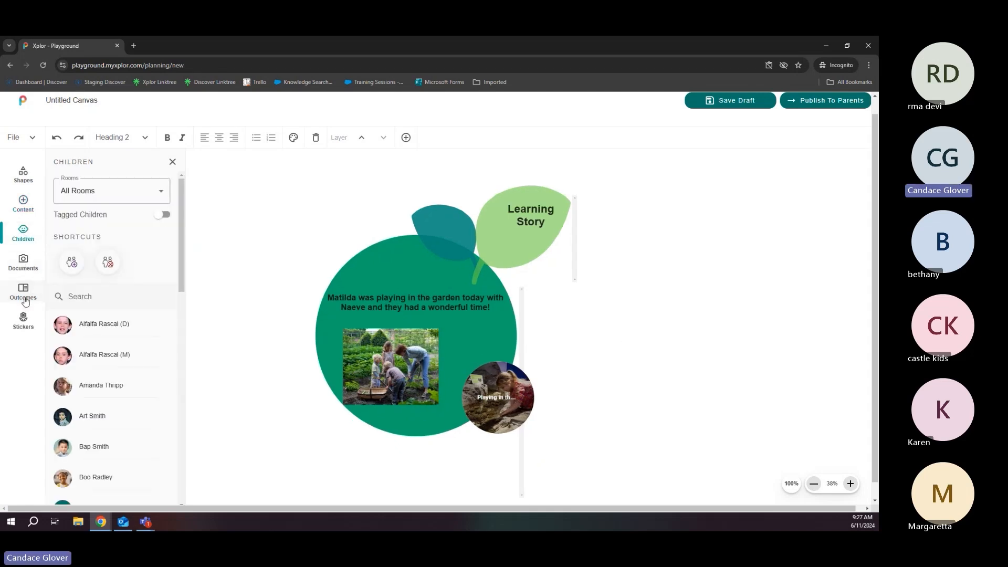
click(25, 301)
click(98, 202)
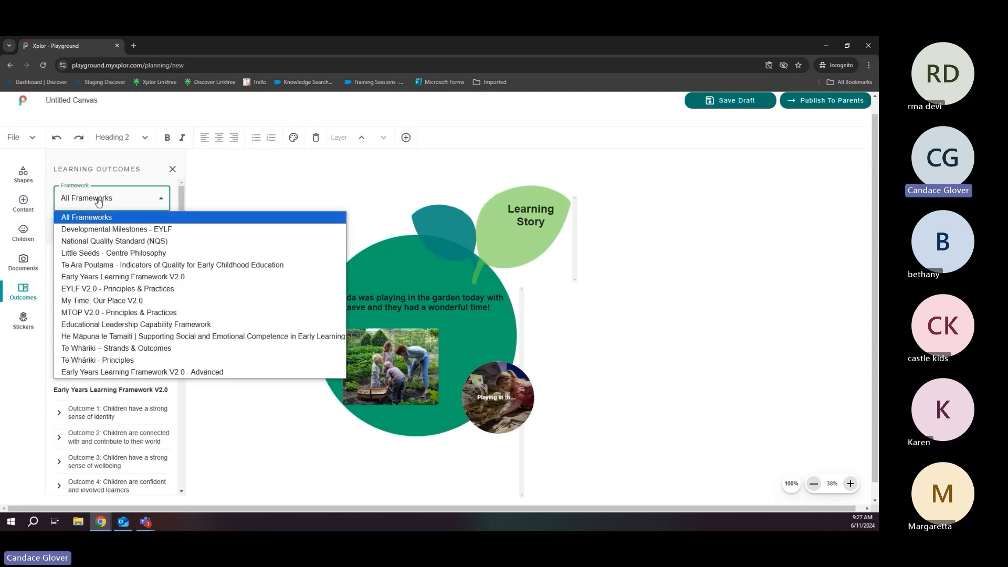
click(107, 348)
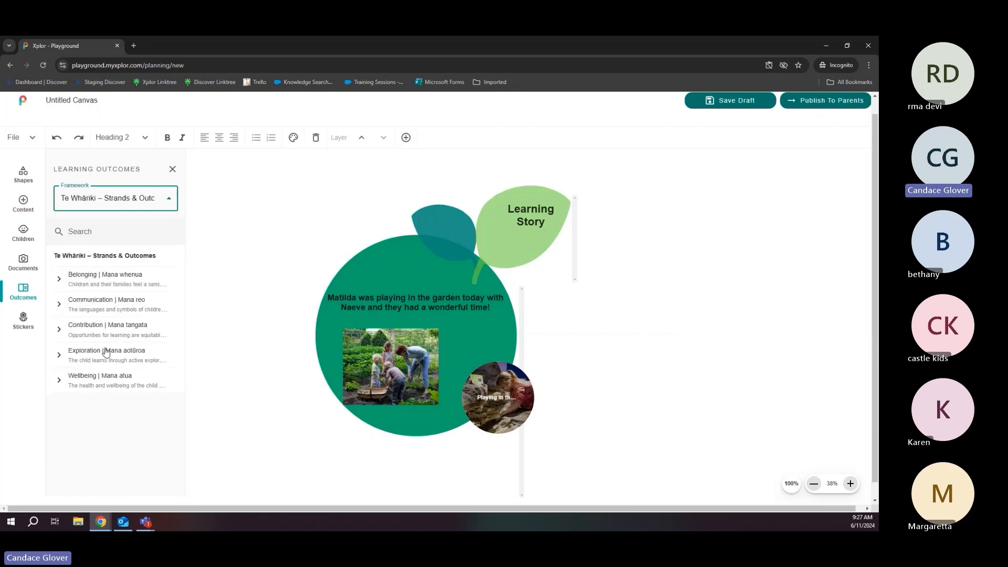
- Place the first listed child's picture on the empty canvas right of the green circle and delete it again
click(23, 232)
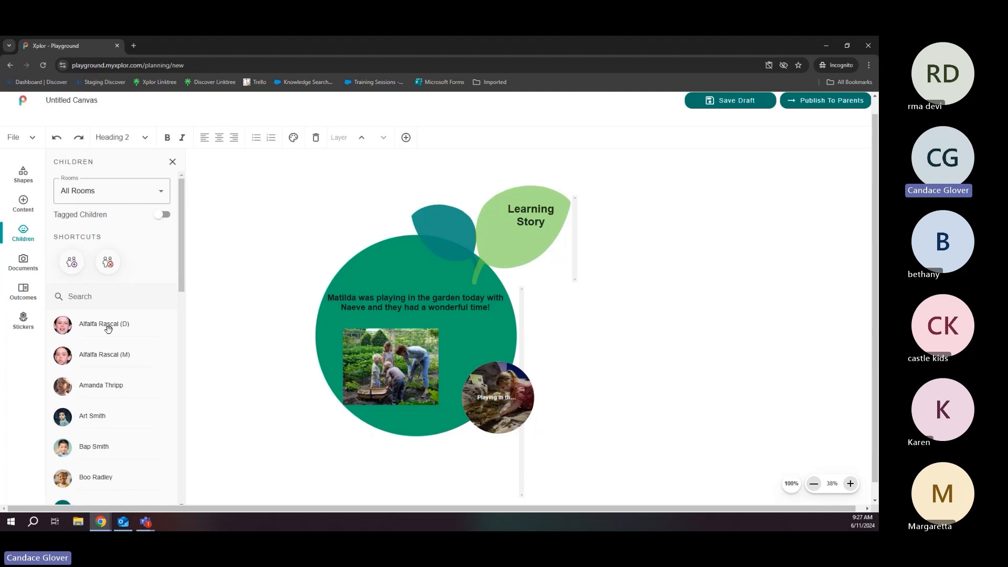
drag(110, 327, 626, 328)
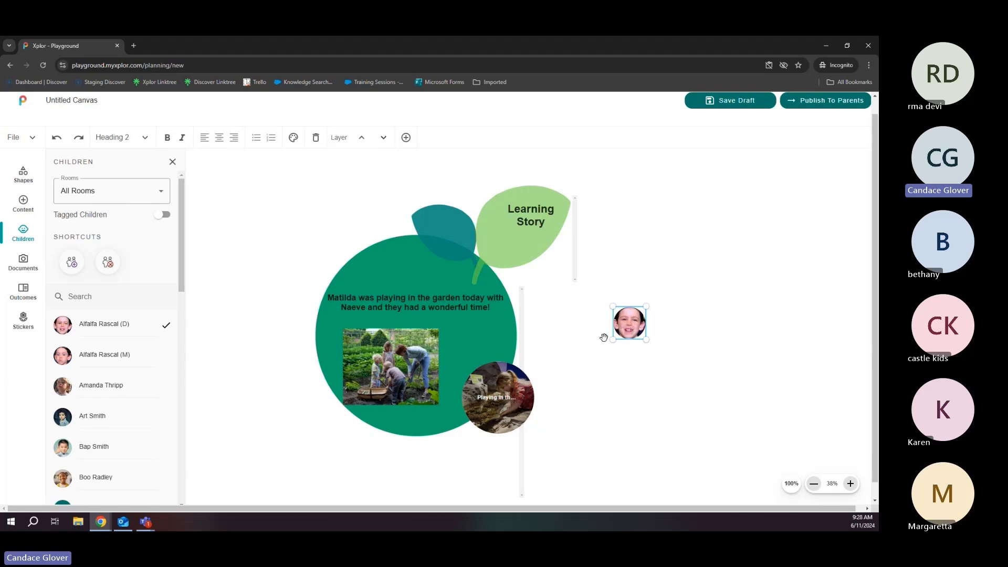
click(316, 139)
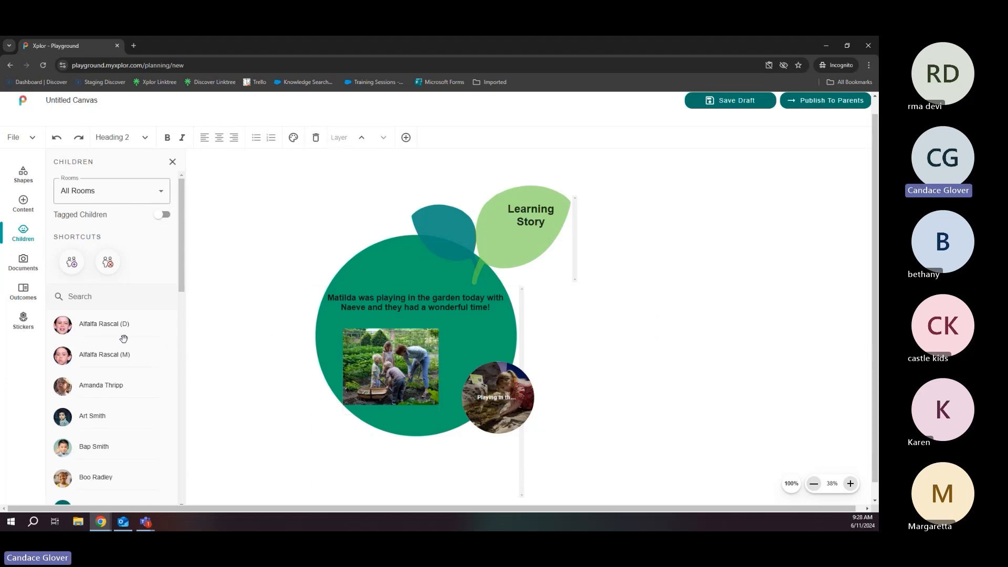
- Tag the first listed child to the teal leaf and show the leaf's tagged children
drag(118, 330, 448, 225)
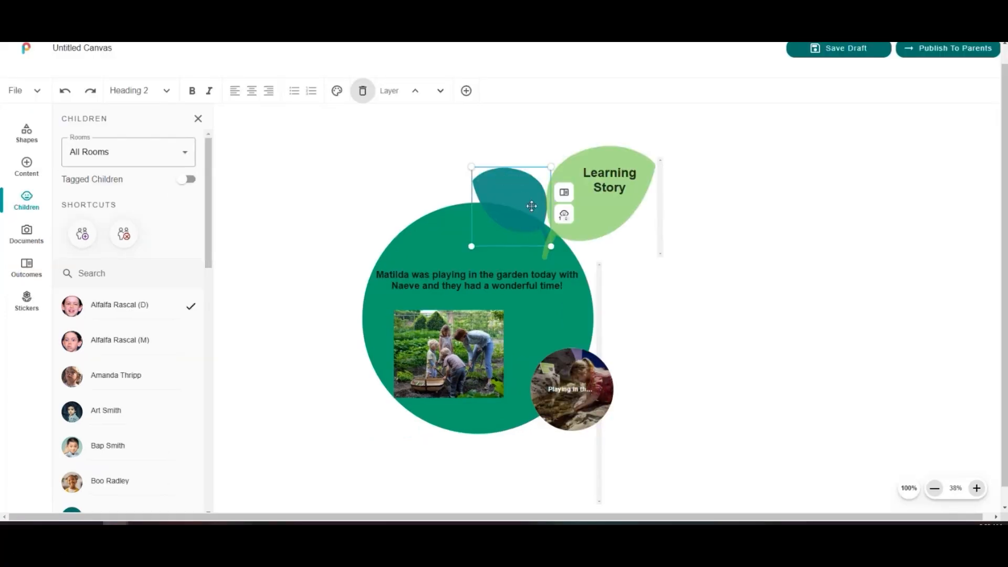
click(564, 215)
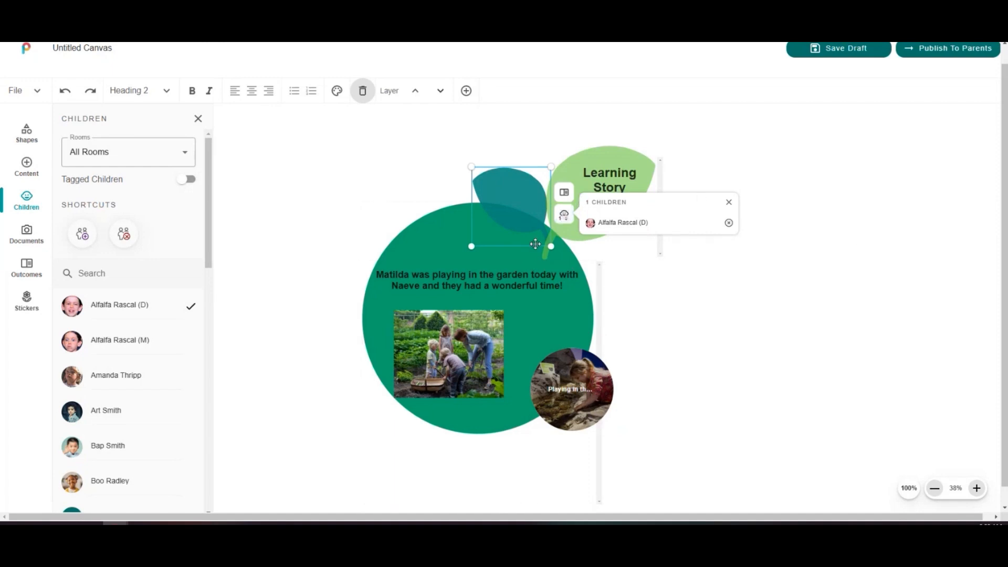
click(76, 273)
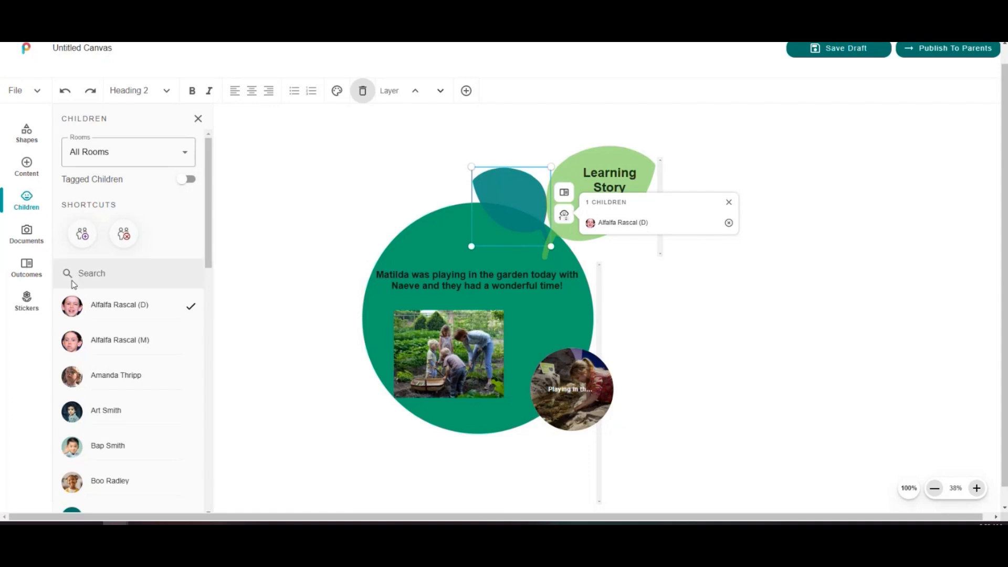
- Limit the learning outcomes to the Te Whāriki – Strands & Outcomes framework and expand the Belonging | Mana whenua strand
click(27, 268)
click(115, 412)
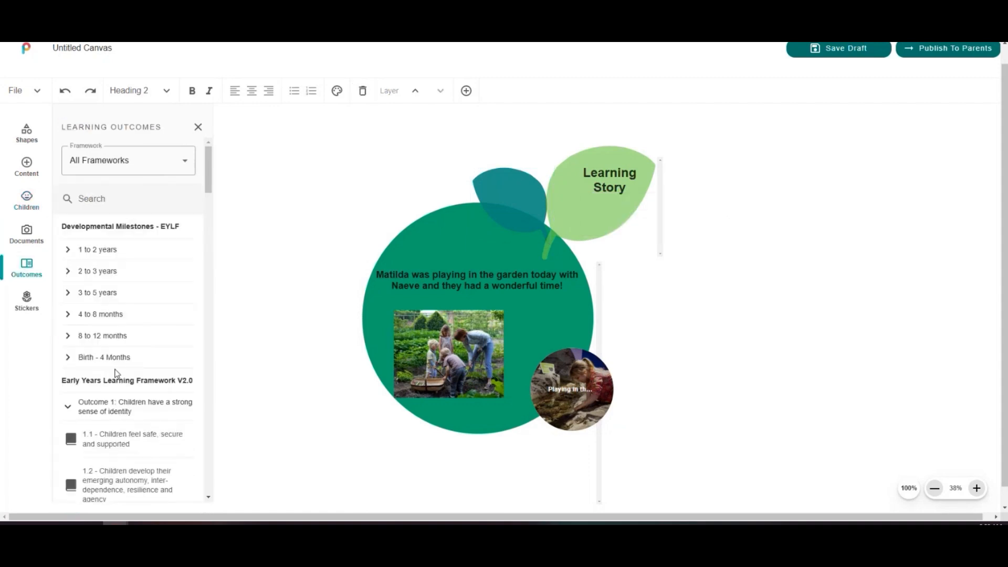
click(124, 162)
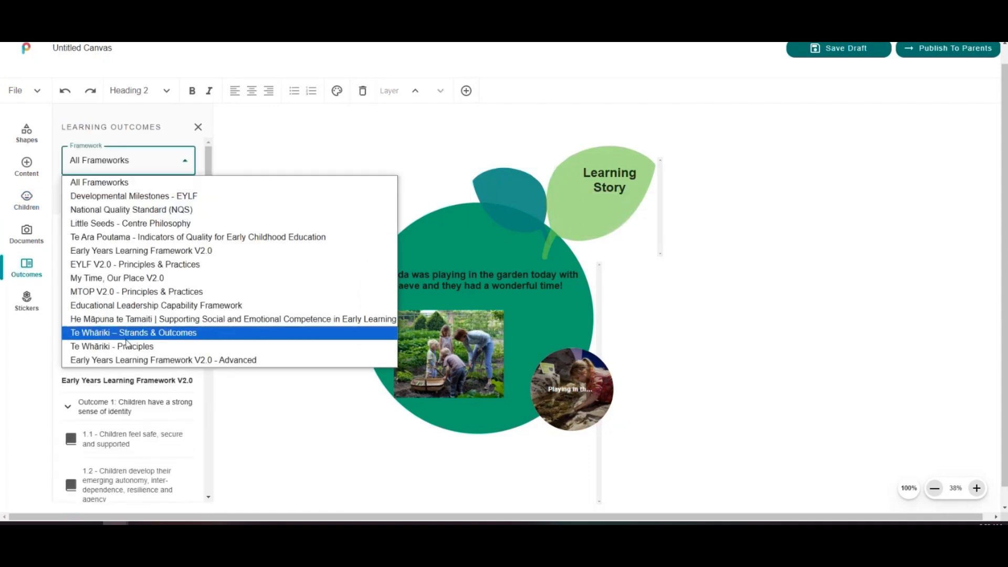
click(126, 337)
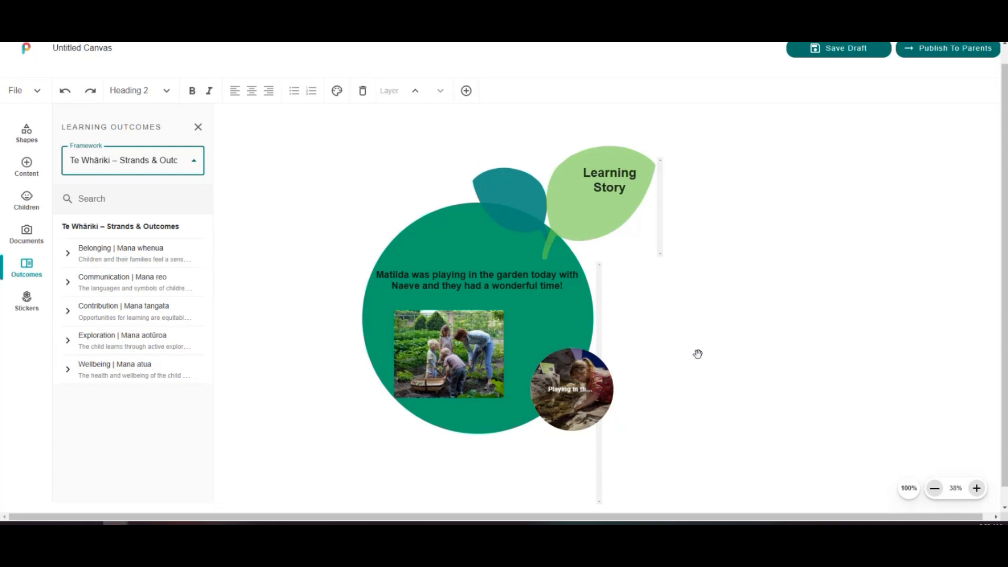
click(129, 254)
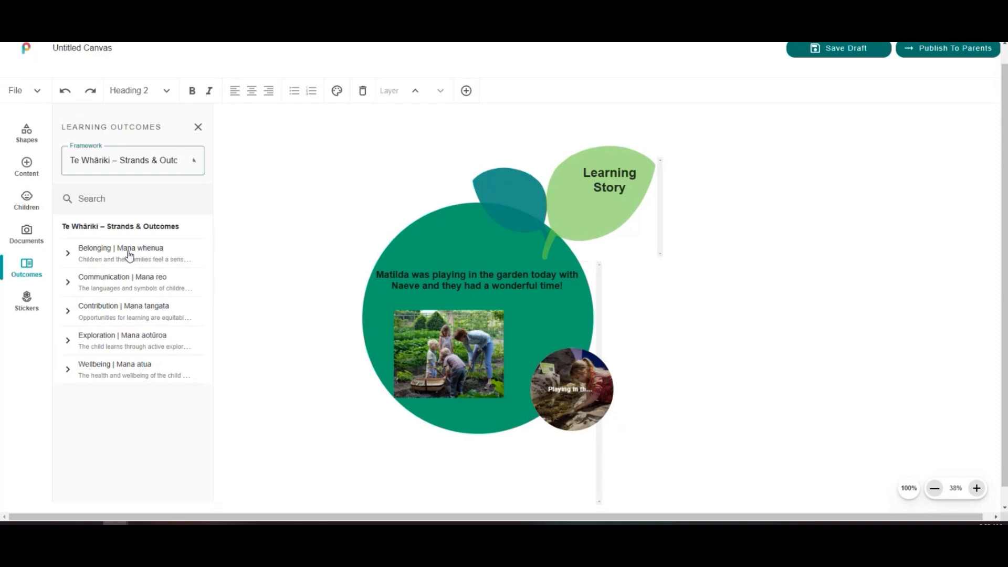